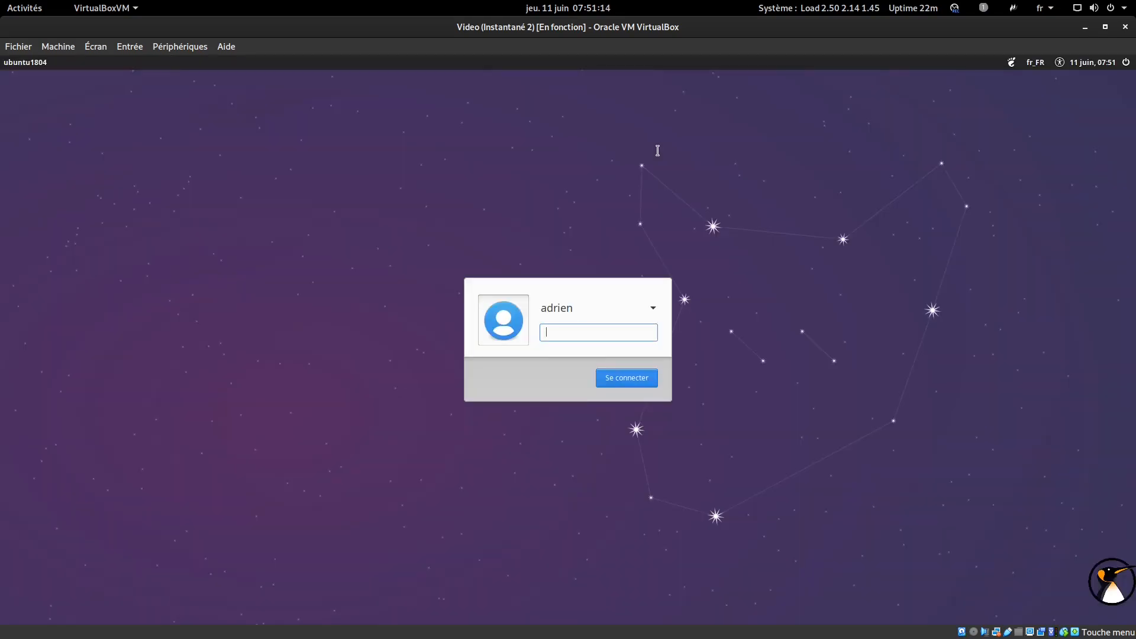
Step: Review the available desktop sessions, keep GNOME selected, and log in to the preselected account
left_click(1011, 63)
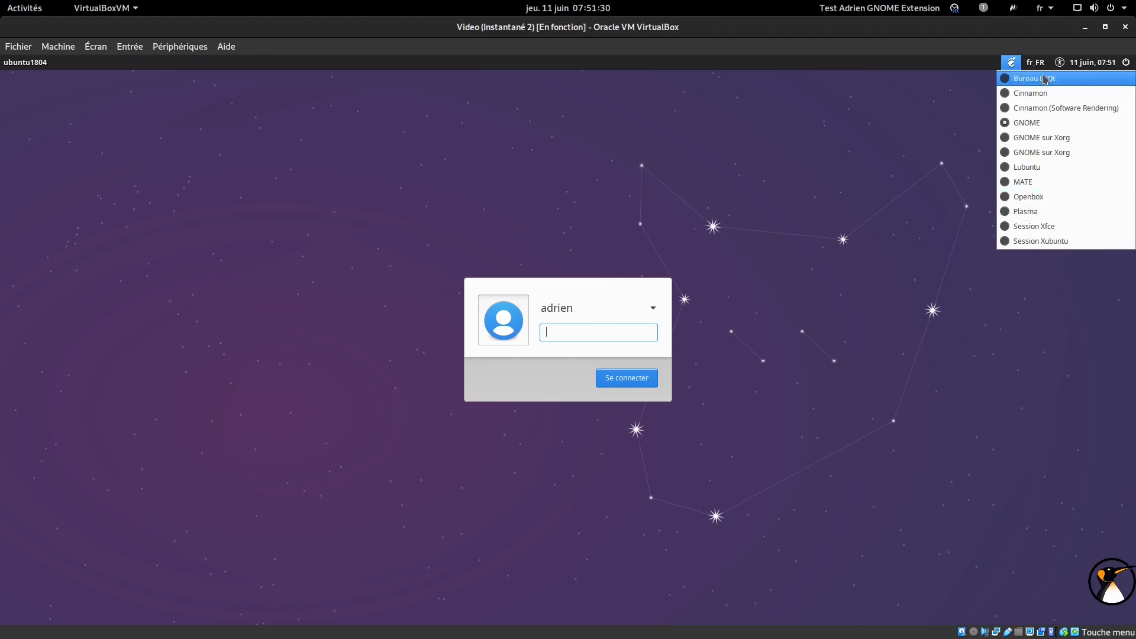
left_click(897, 108)
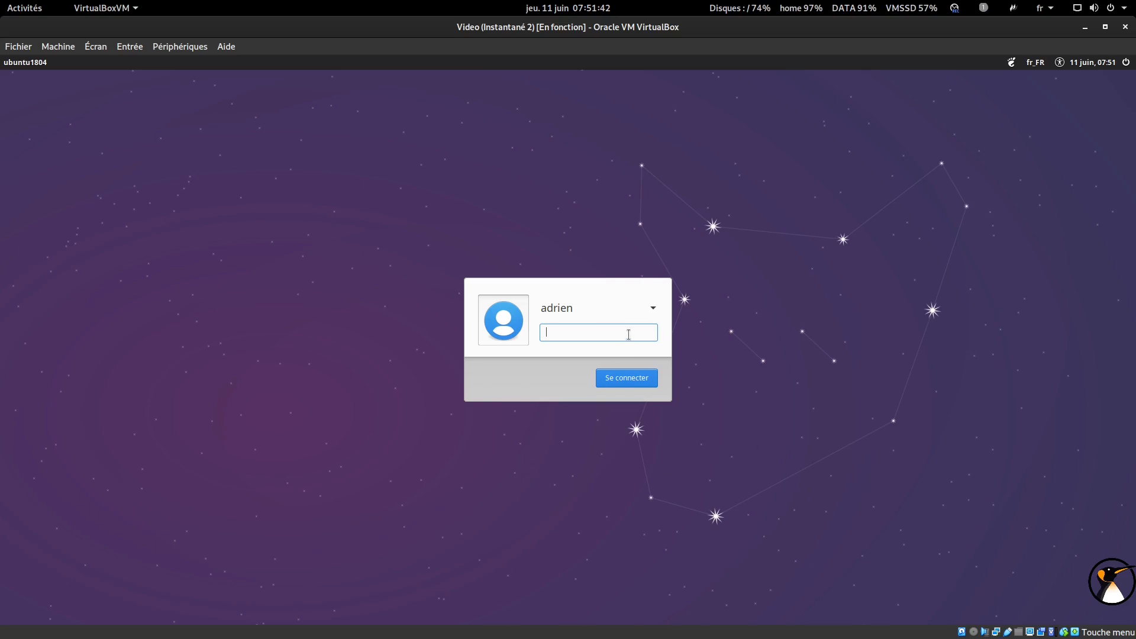
key("Return")
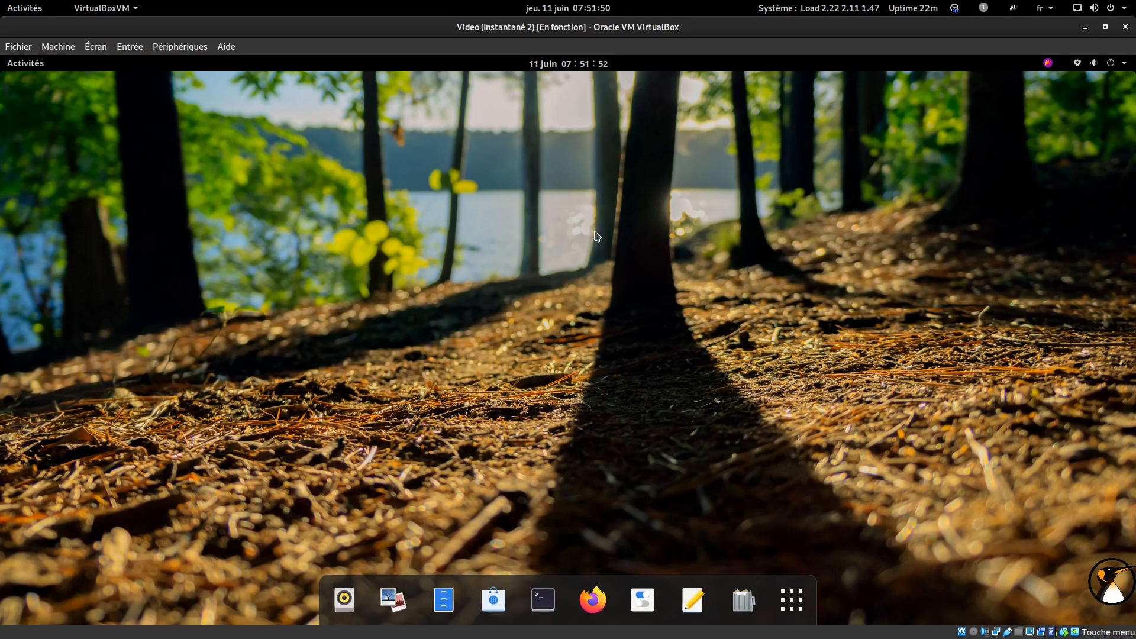
Step: Open the Utilisateurs section of the system settings and maximize the settings window
left_click(1075, 63)
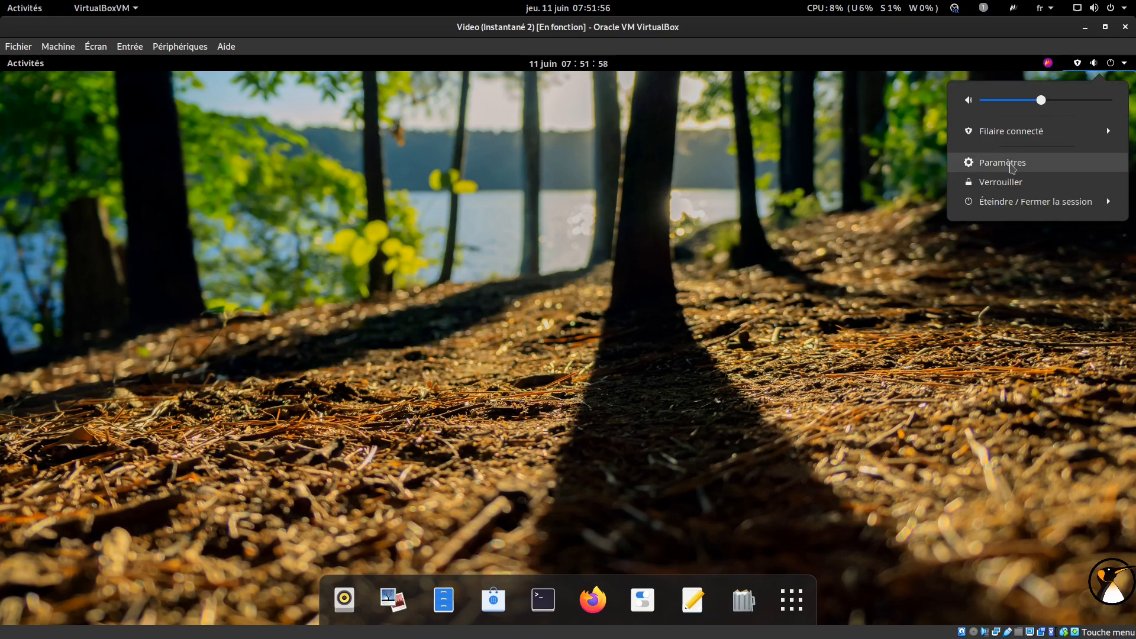
left_click(1013, 169)
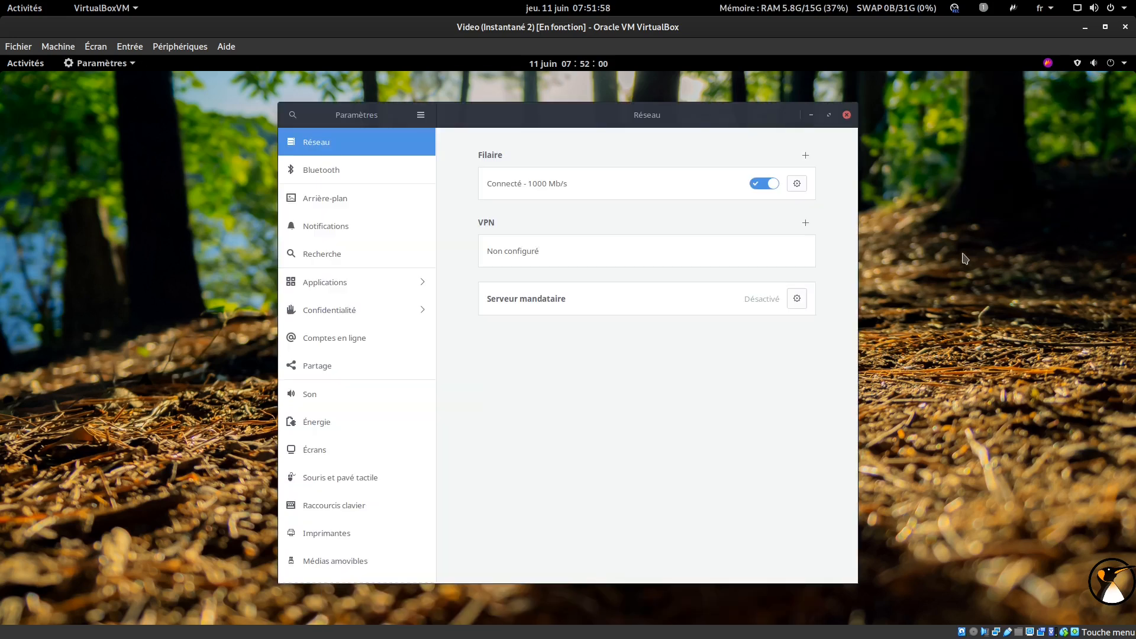
left_click_drag(432, 173, 419, 335)
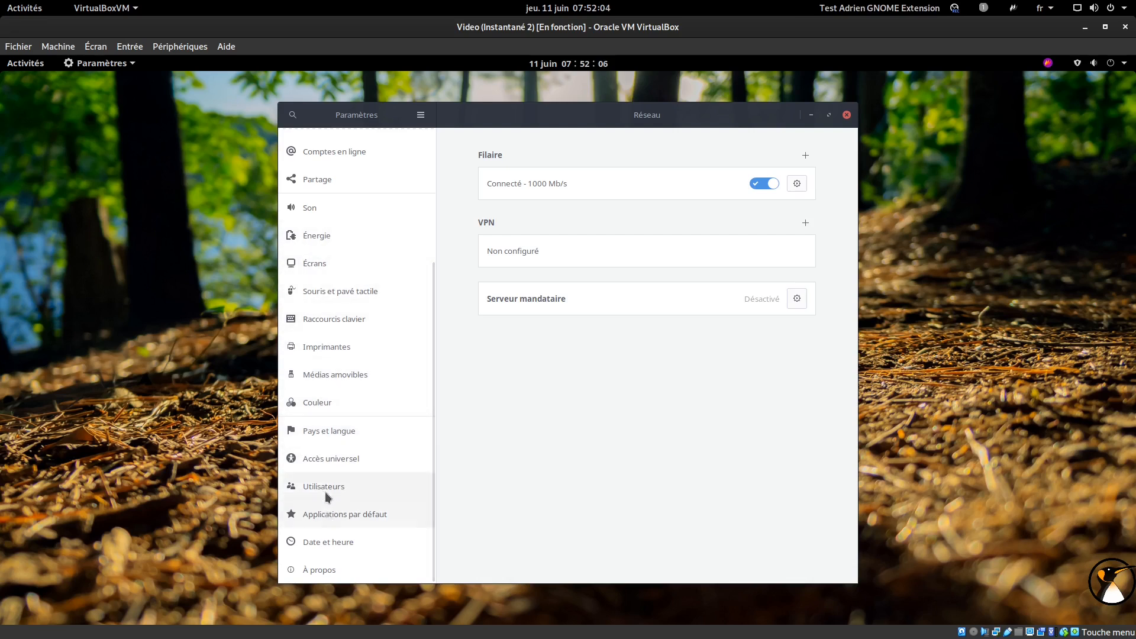
left_click(349, 486)
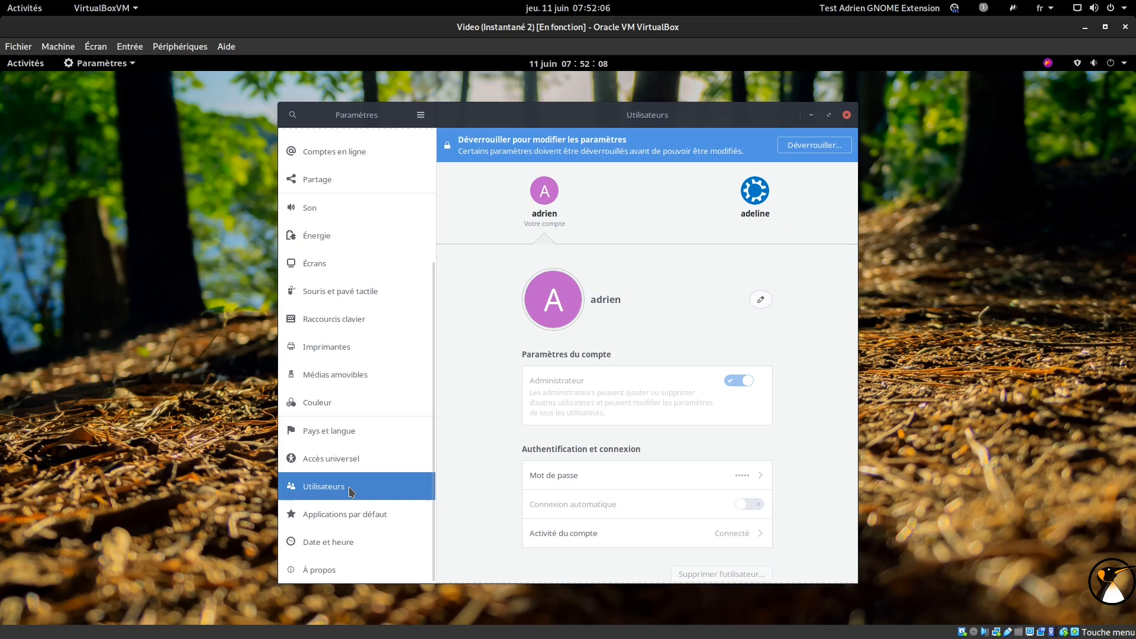
left_click(828, 118)
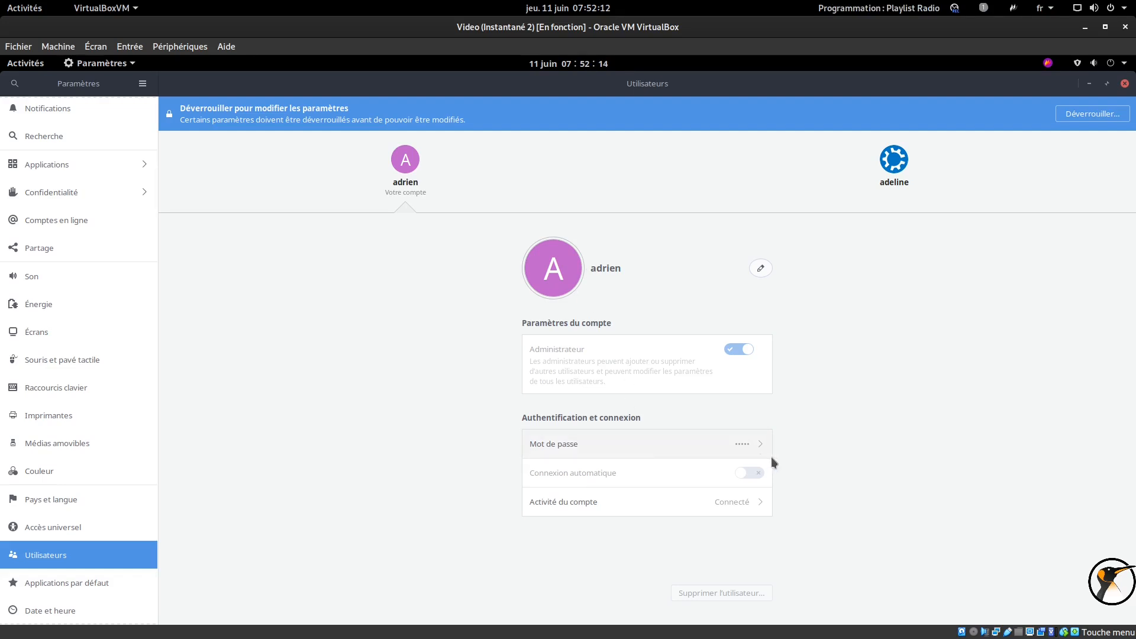
Step: Change the current account's password by entering the current password, then the new password and its confirmation
left_click(747, 448)
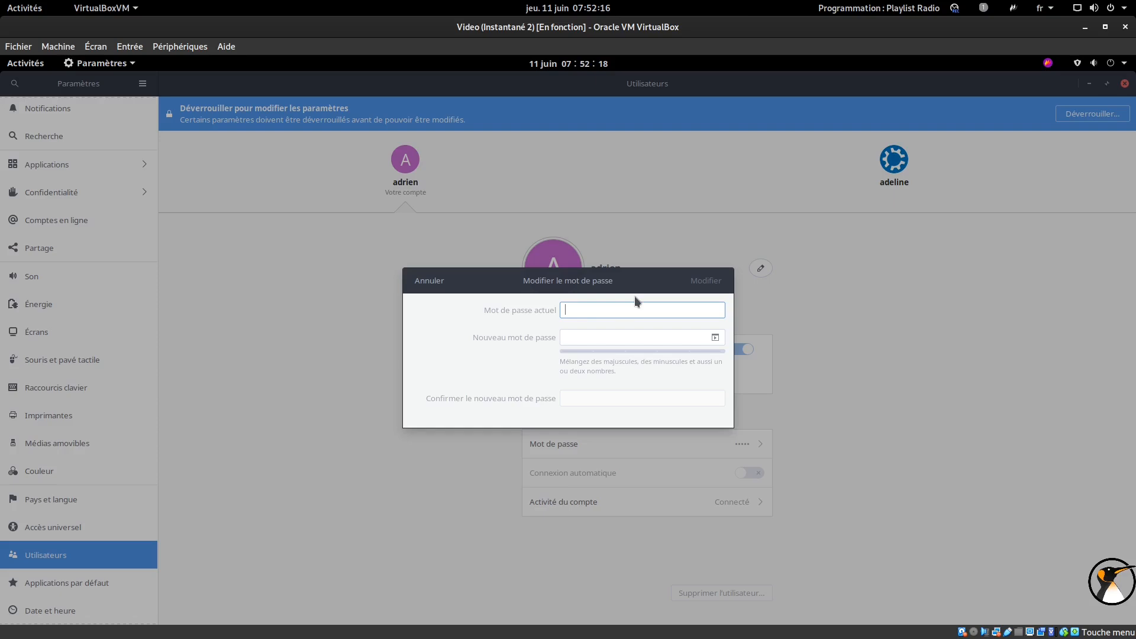
type("•")
left_click(626, 337)
type("•••••••••")
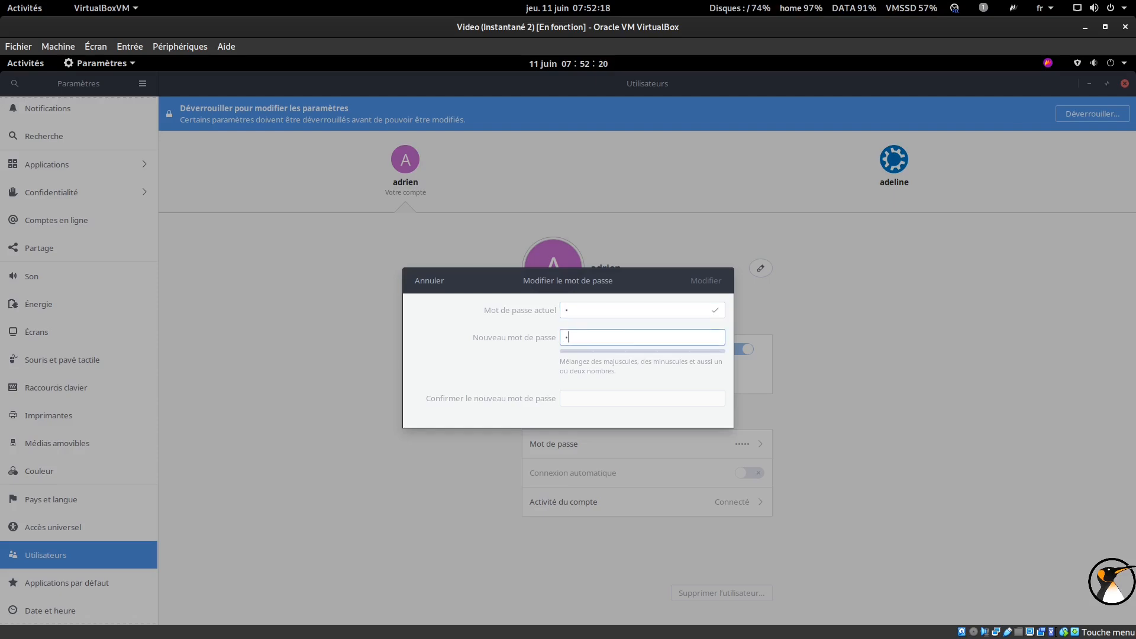
type("•••")
key("Tab")
type("••••••••••••")
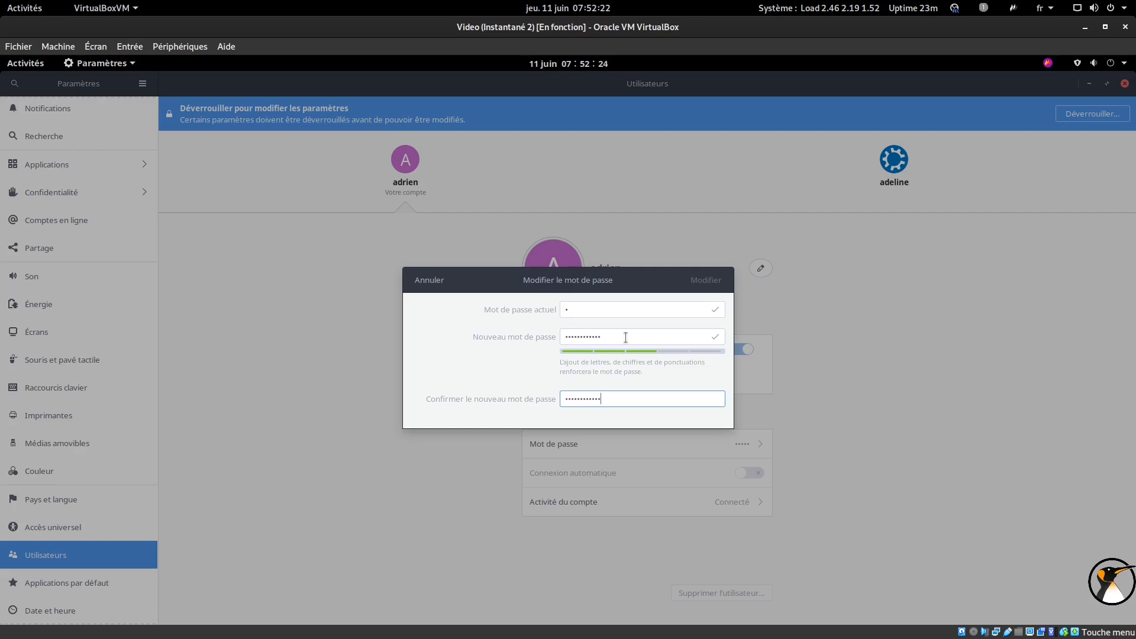
left_click(695, 280)
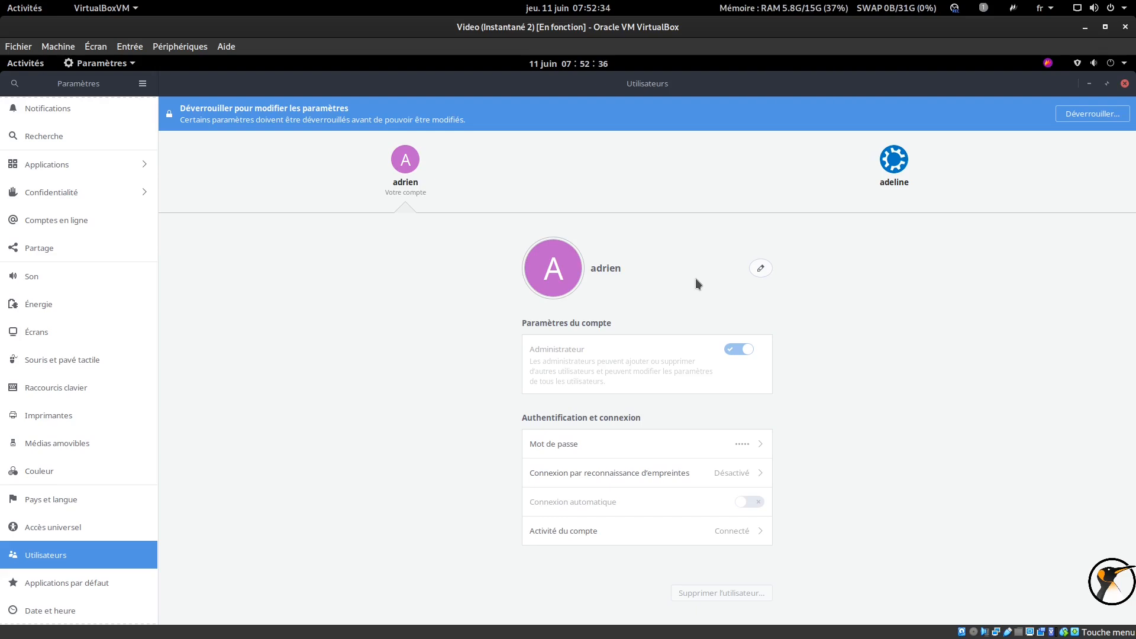
Step: Unlock the user settings for editing by authenticating with the administrator's account password
left_click(1069, 117)
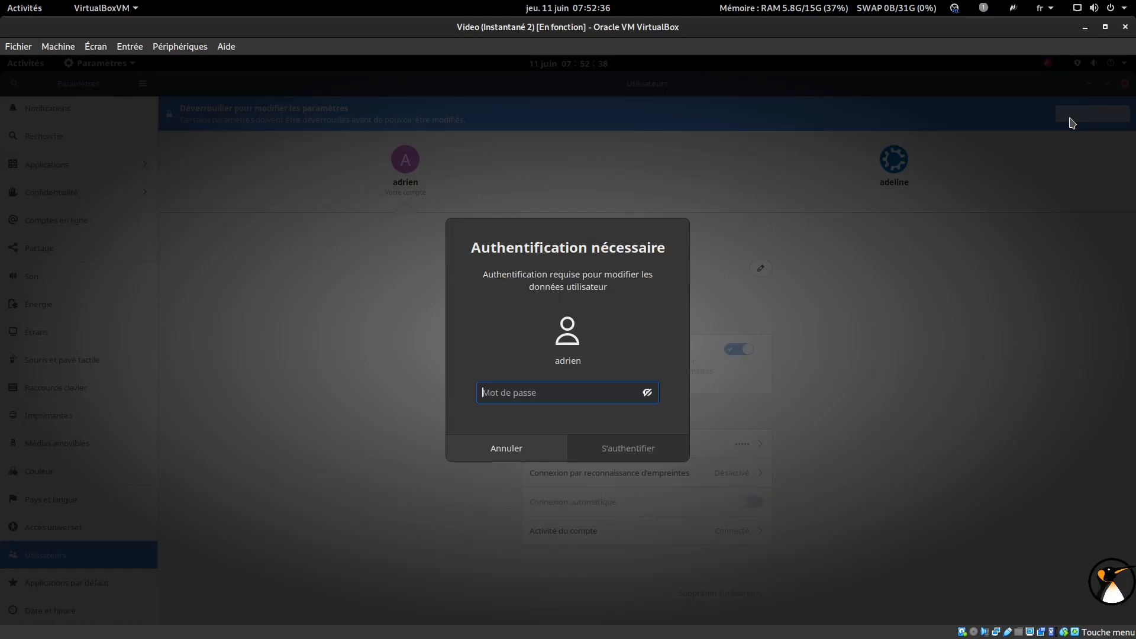
type("●●●●●●●●●●●●")
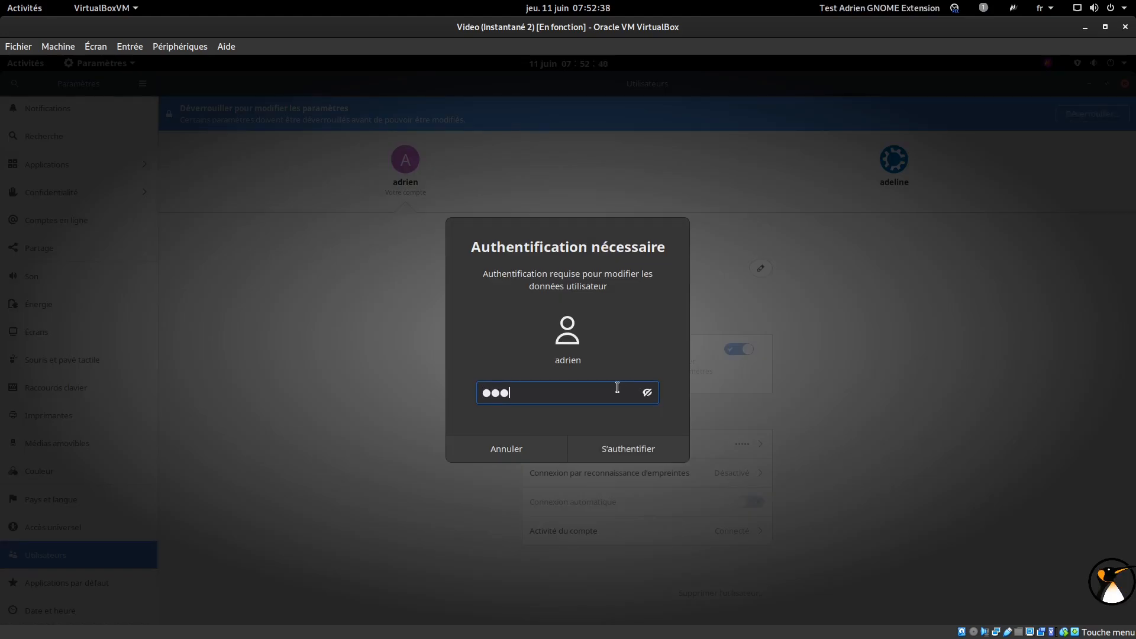
left_click(647, 451)
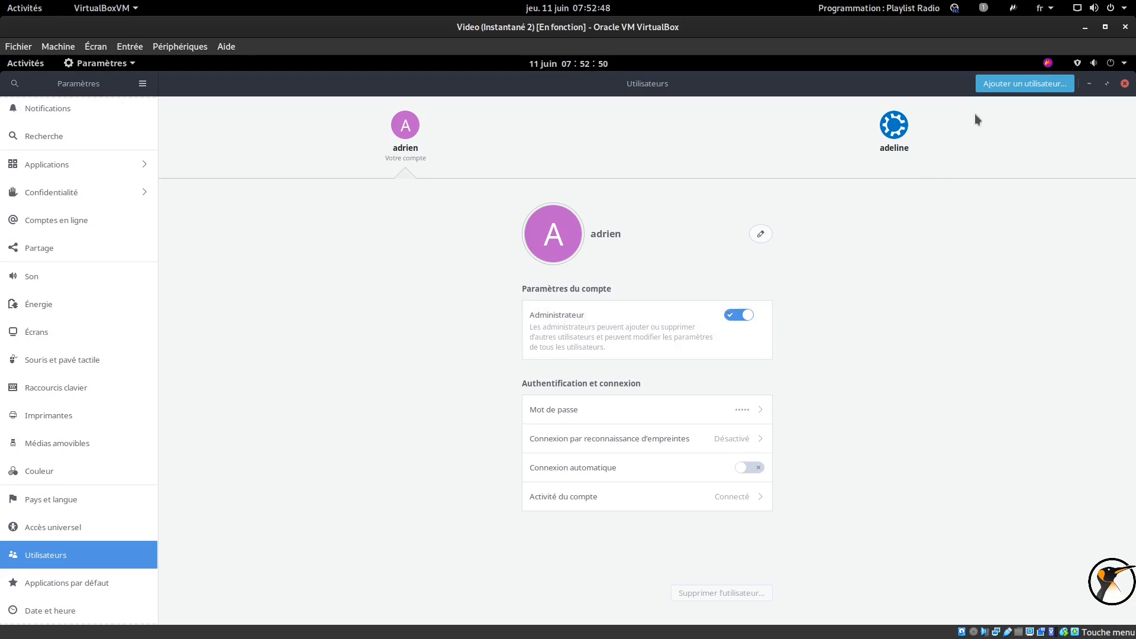
Step: Define a password immediately for the second user account, entering a new password of sufficient length and its confirmation
left_click(894, 125)
left_click(716, 439)
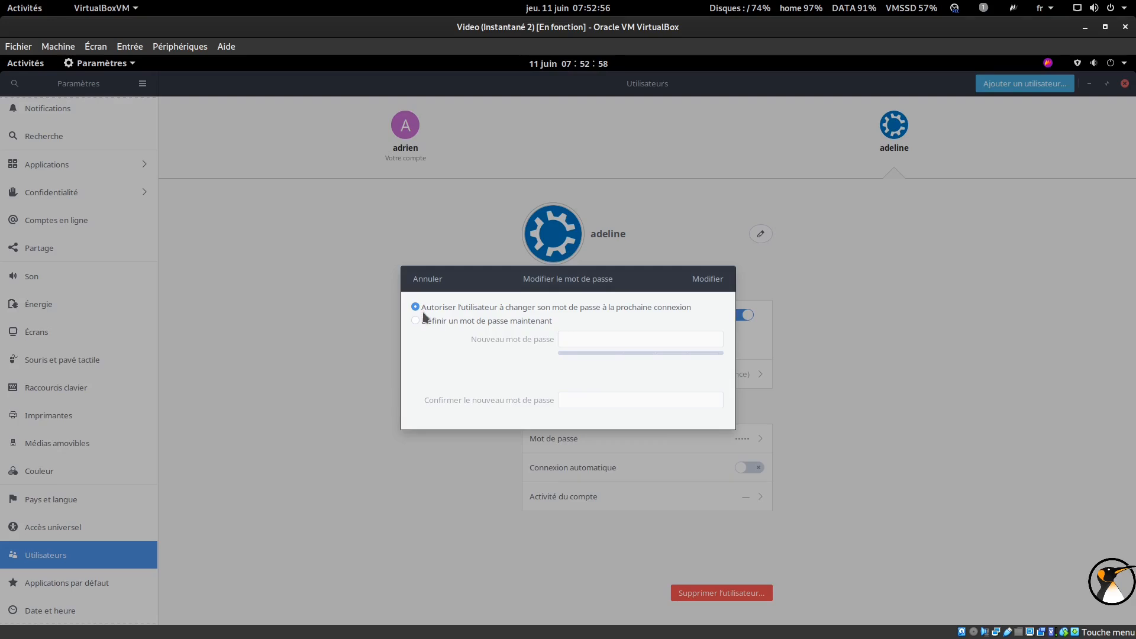
left_click(453, 320)
left_click(624, 339)
type("•••••••")
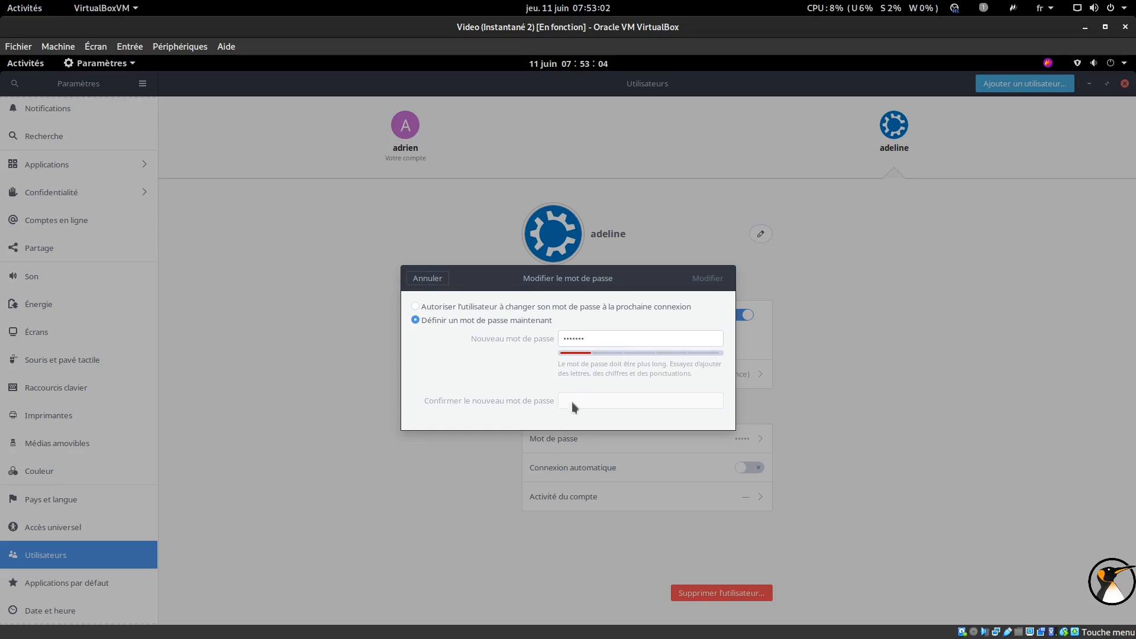
double_click(631, 339)
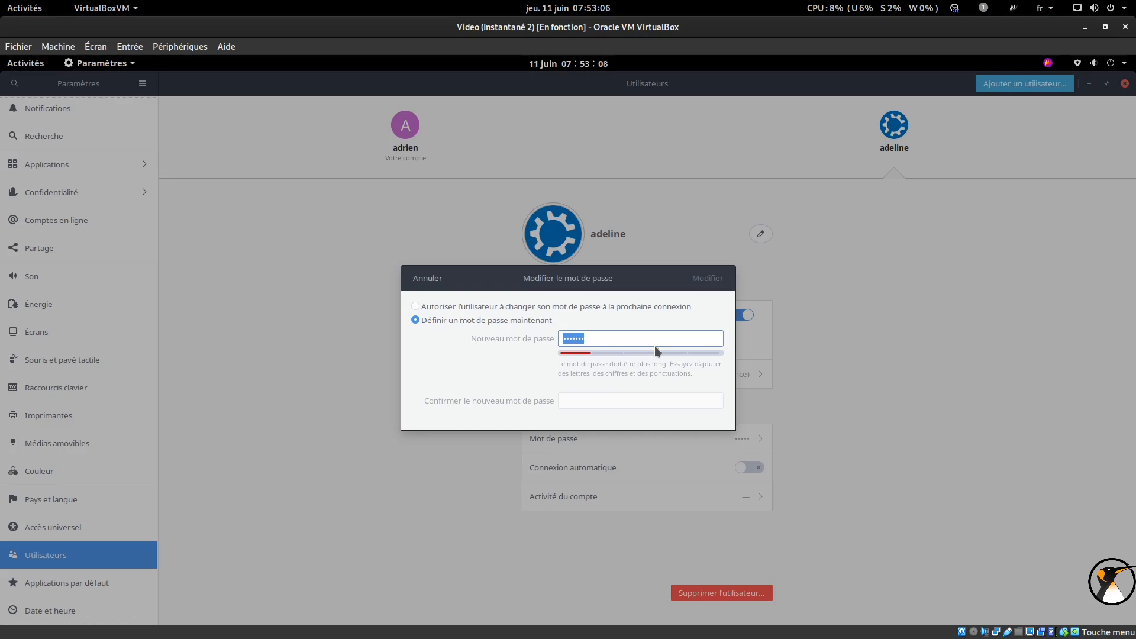
type("••••••••")
left_click(609, 403)
type("••••••••")
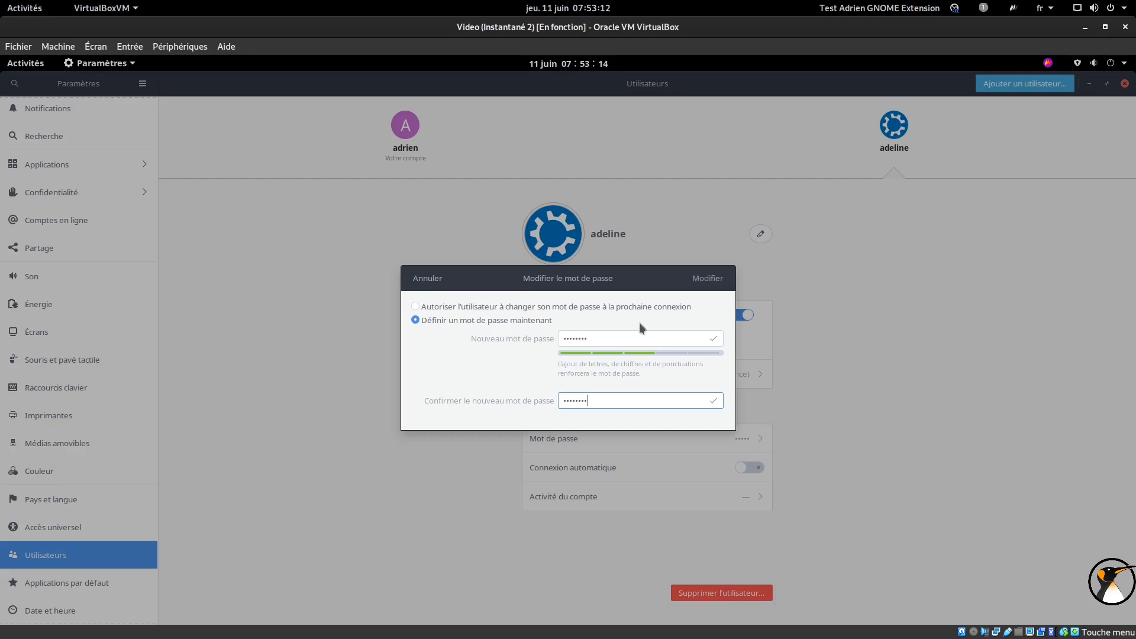
left_click(713, 281)
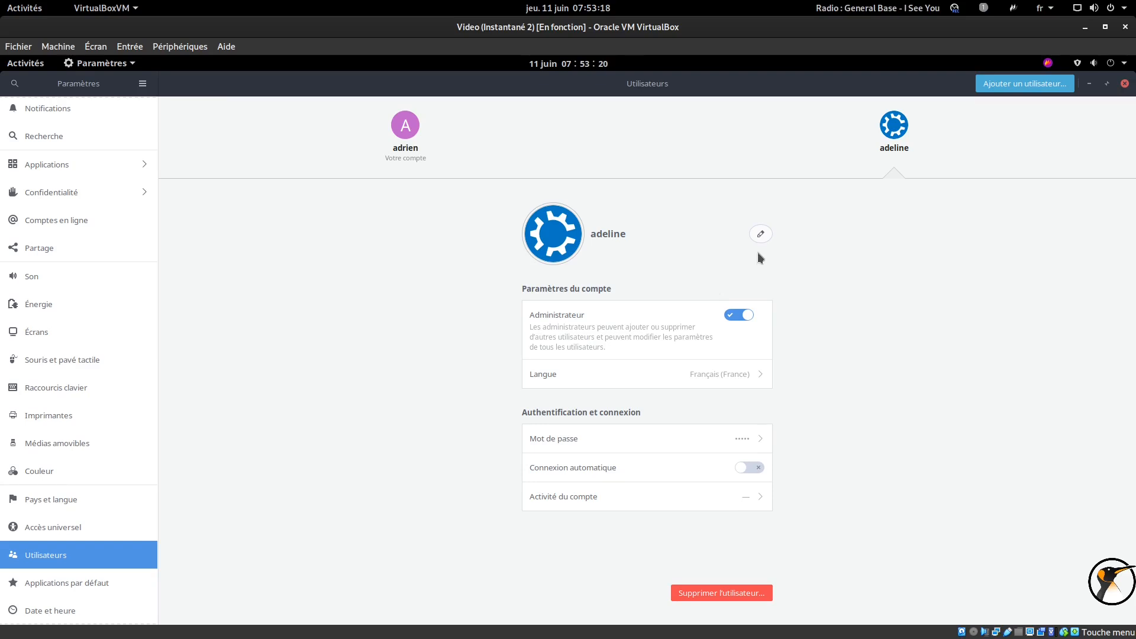
Step: Close the settings window and log out of the GNOME session
left_click(1126, 84)
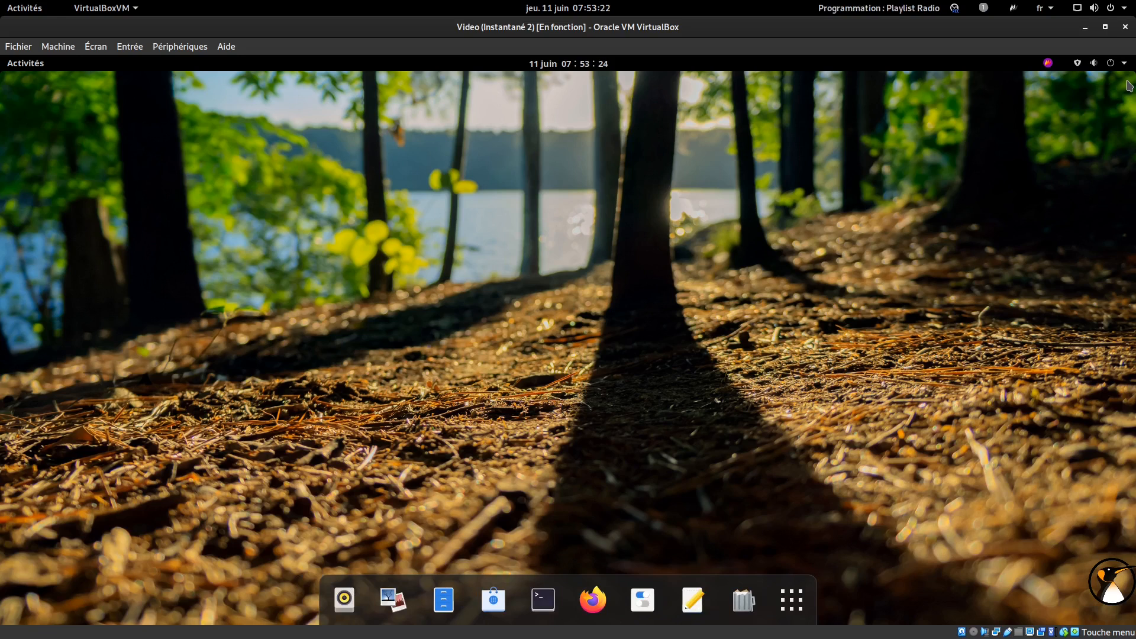
left_click(1110, 62)
left_click(1010, 203)
left_click(1008, 221)
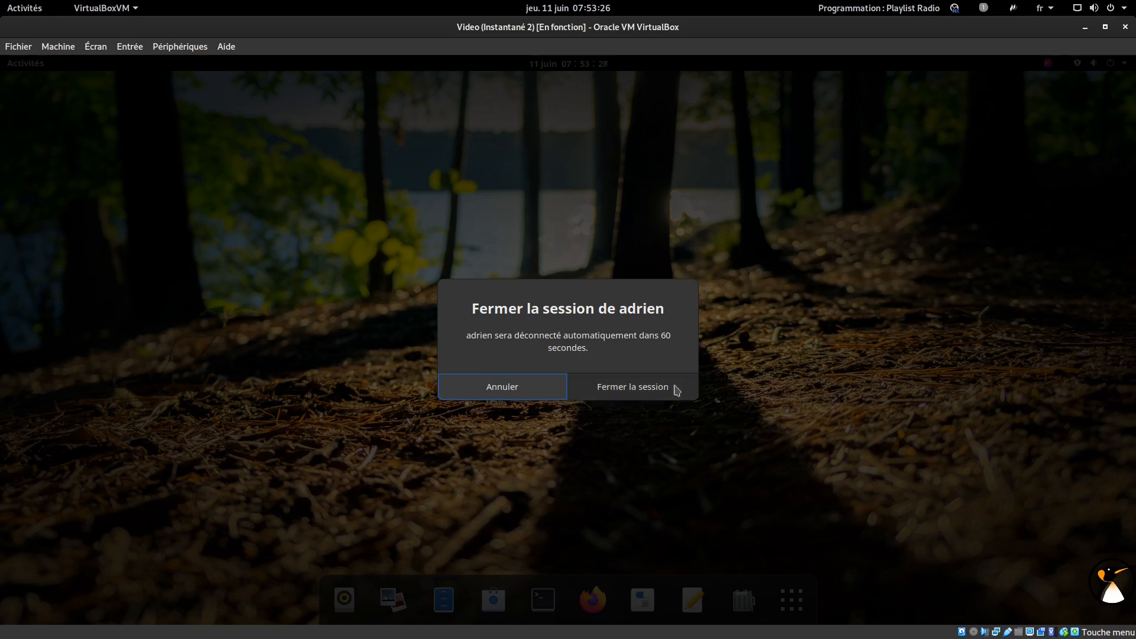
left_click(676, 389)
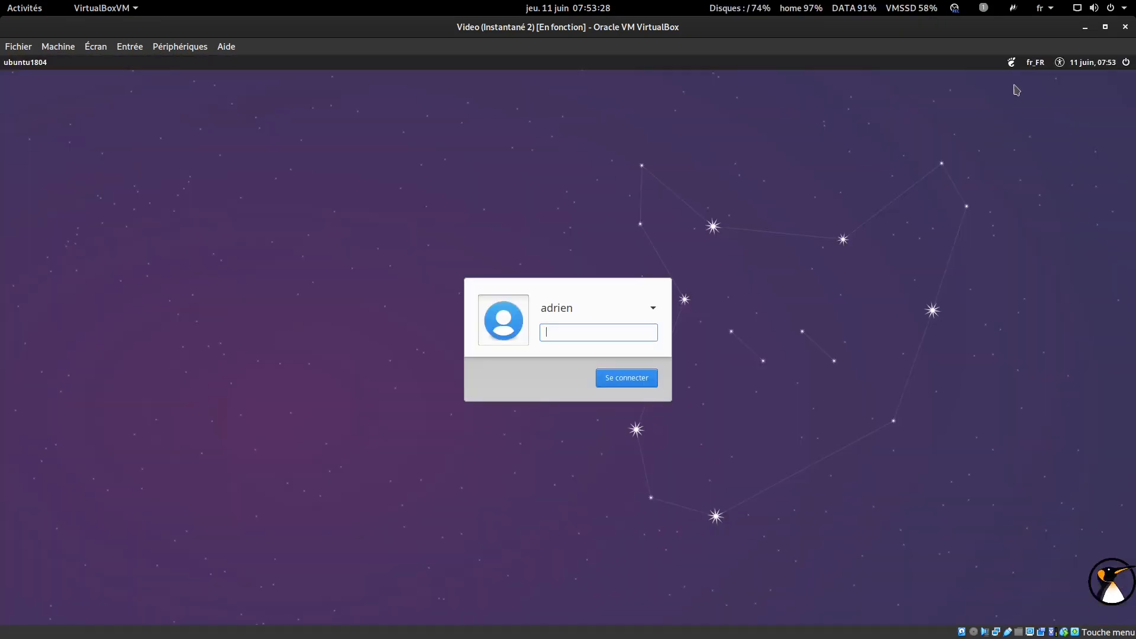
Step: Choose the Plasma desktop session and log in with the account password
left_click(1013, 62)
left_click(1023, 217)
type("*******")
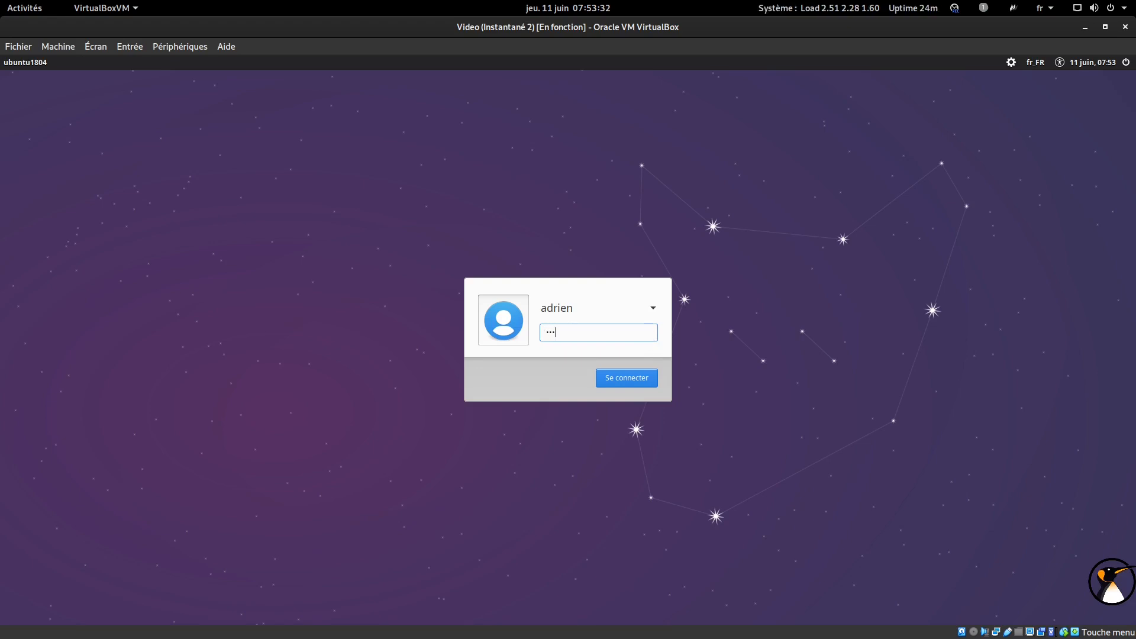
key("Return")
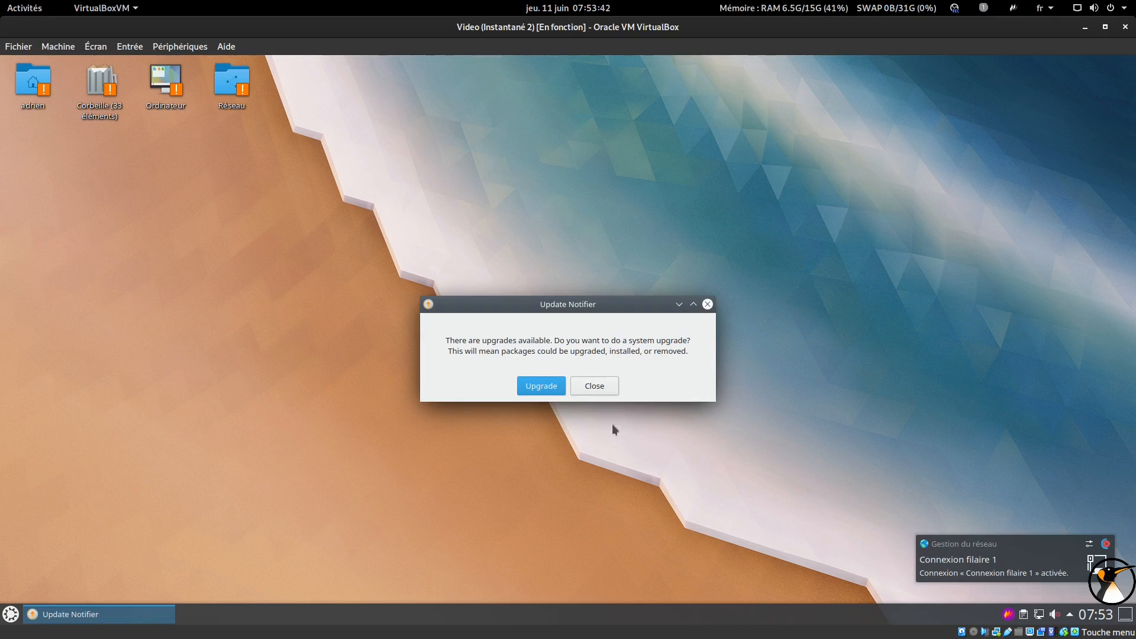
Step: Minimize the update notifier and open the current user's account details in Configuration du système
left_click(678, 304)
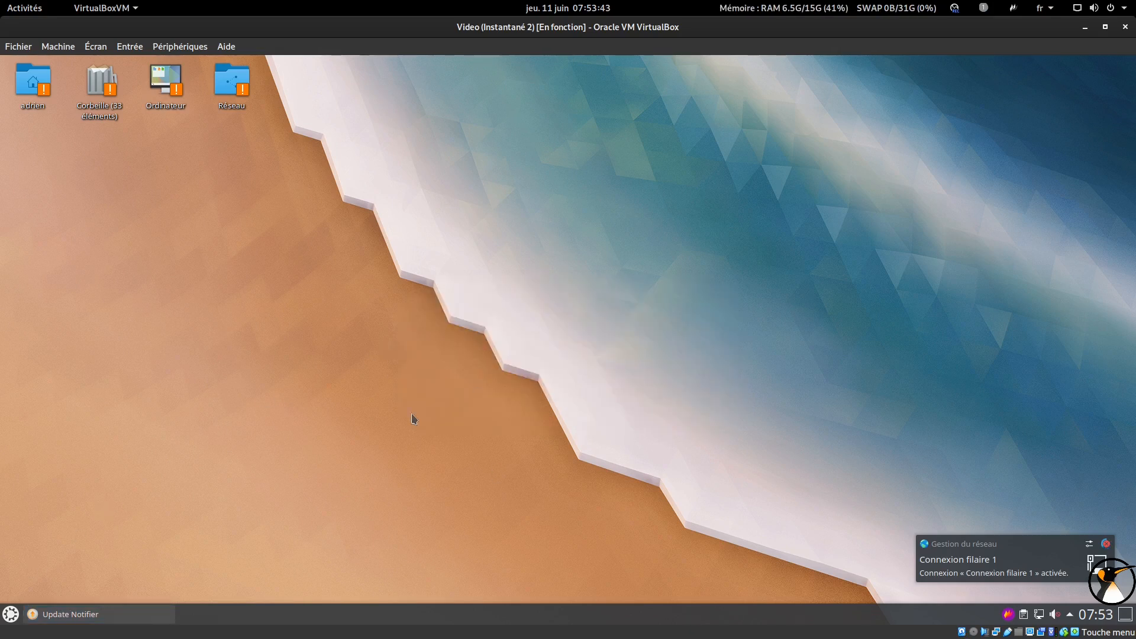
left_click(11, 614)
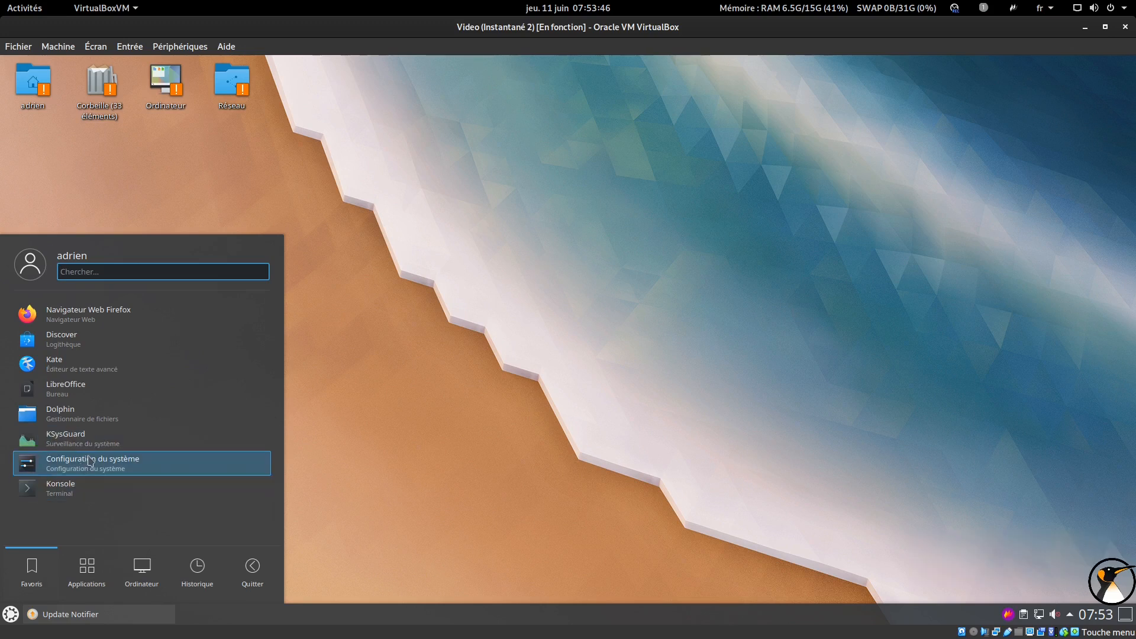
left_click(94, 468)
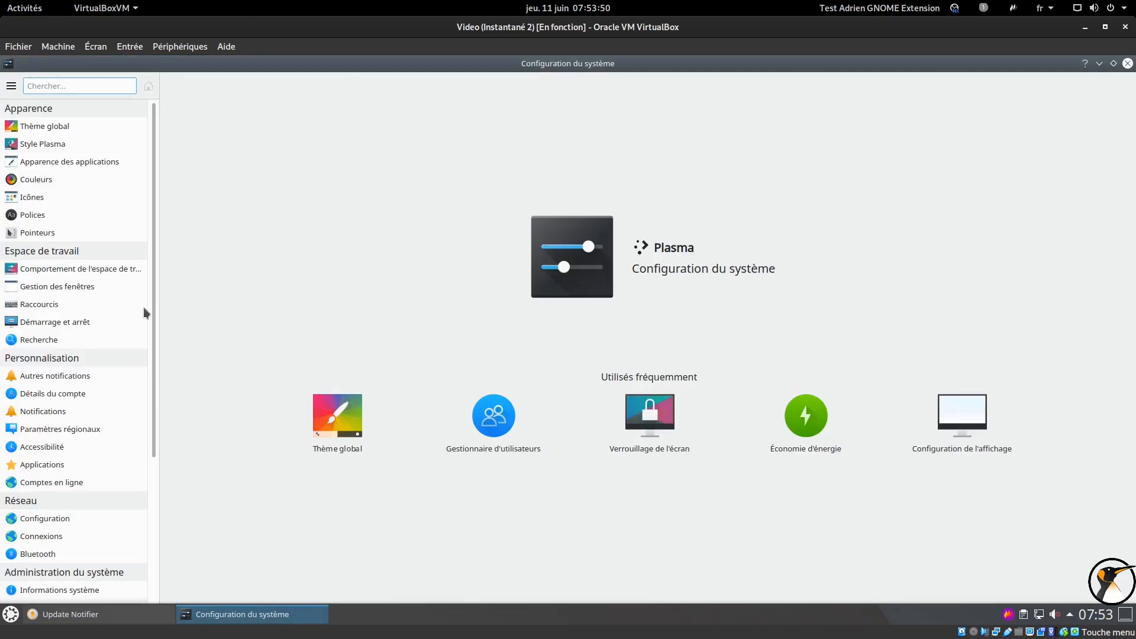
left_click(47, 394)
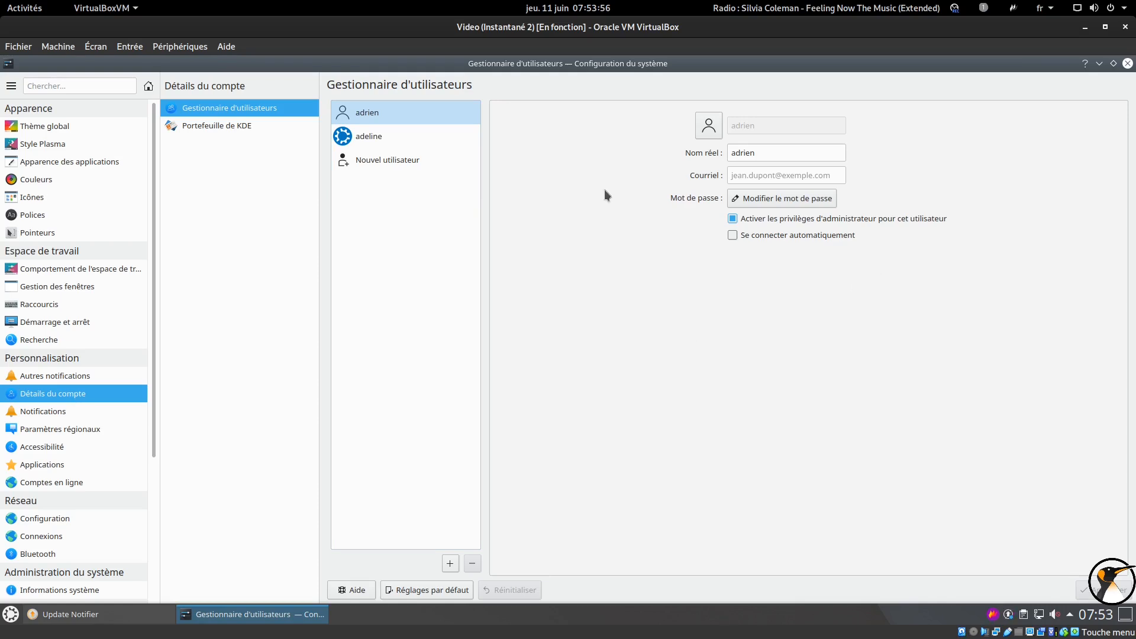
left_click(385, 115)
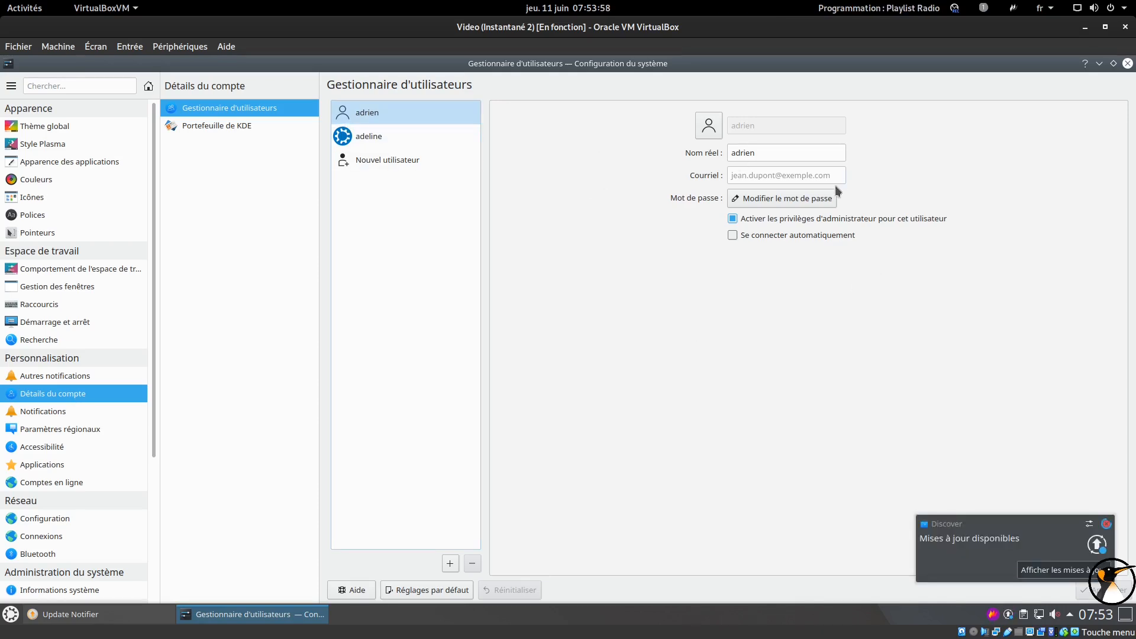
Step: Set and verify a new password for the current user, and apply it by authenticating with the current account password
left_click(802, 201)
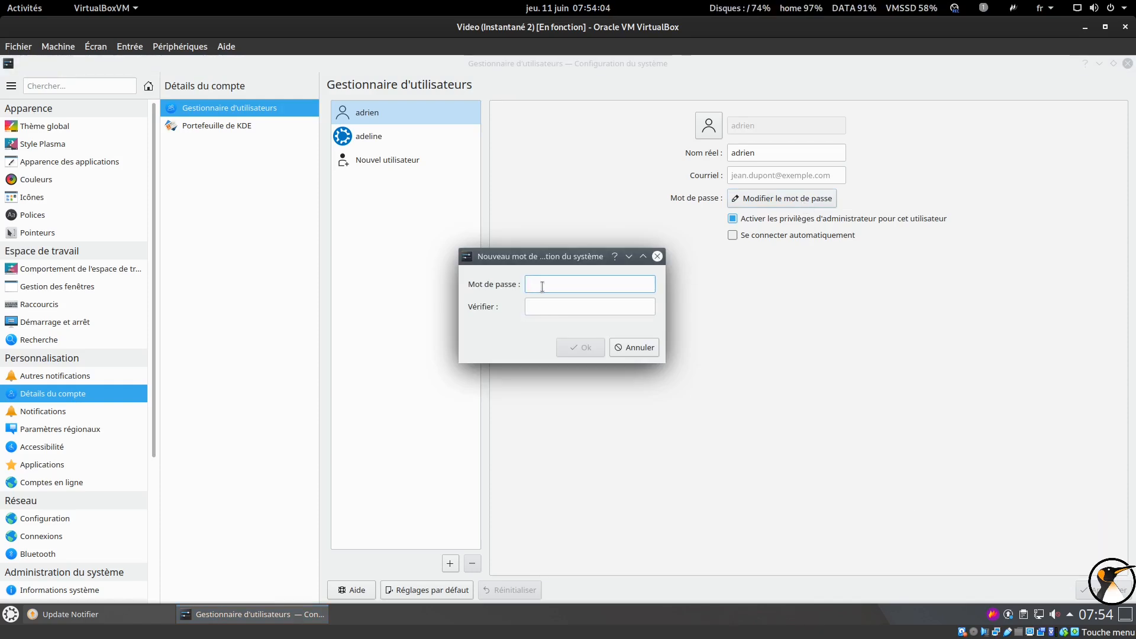
type("***********")
key("Tab")
type("***********")
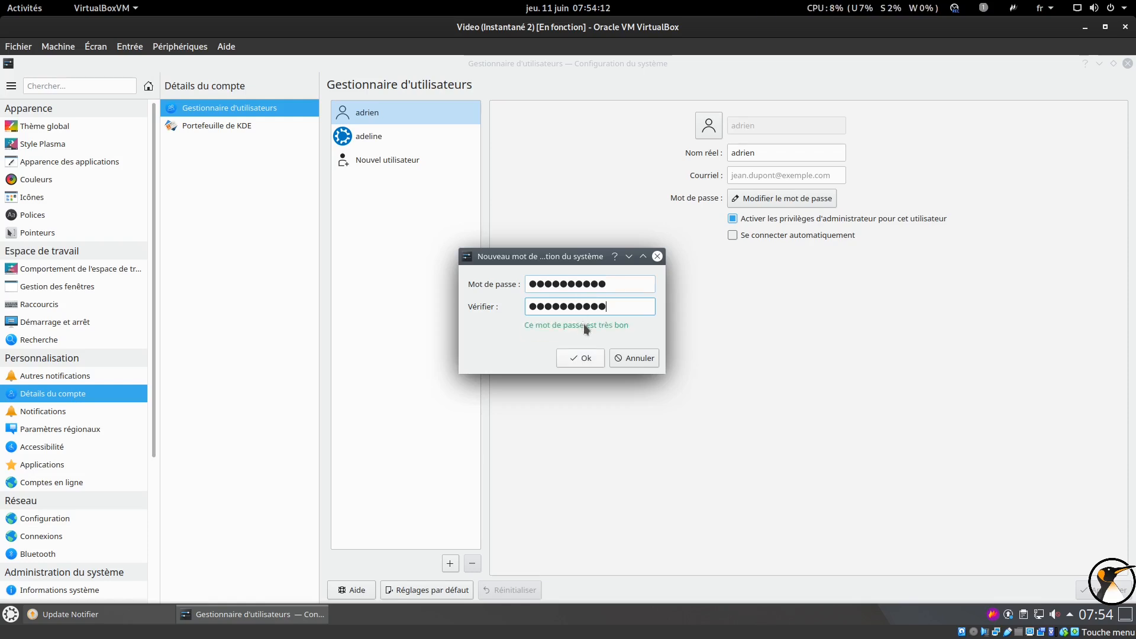
left_click(587, 358)
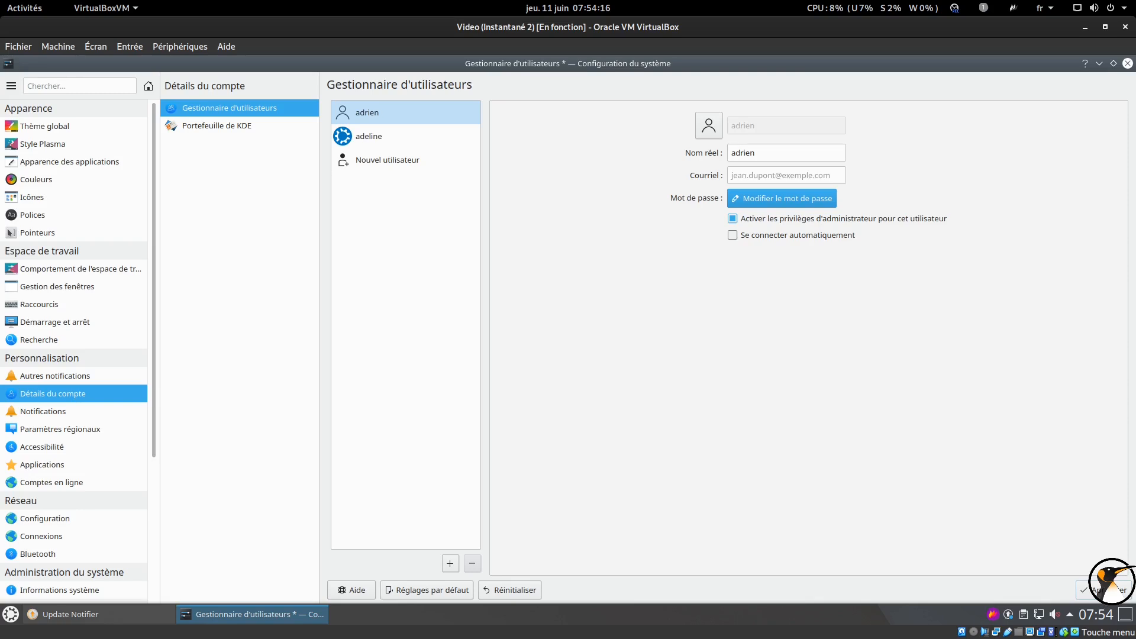
left_click(1102, 590)
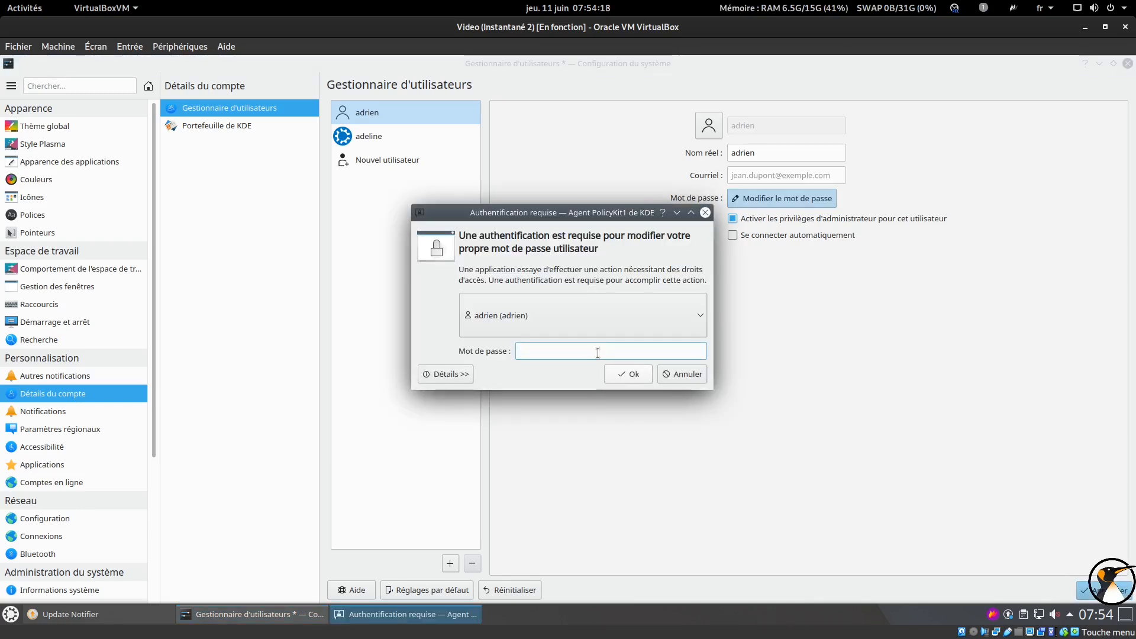
type("•••••••••••••")
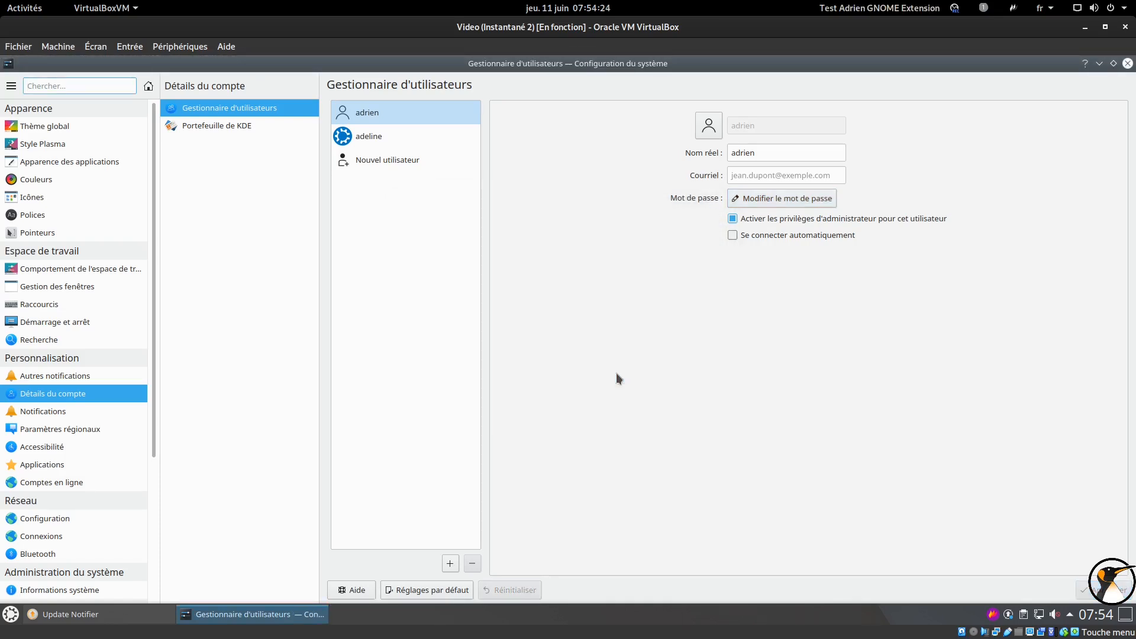
Step: Enter and verify a new password for the second user account in Gestionnaire d'utilisateurs
left_click(407, 133)
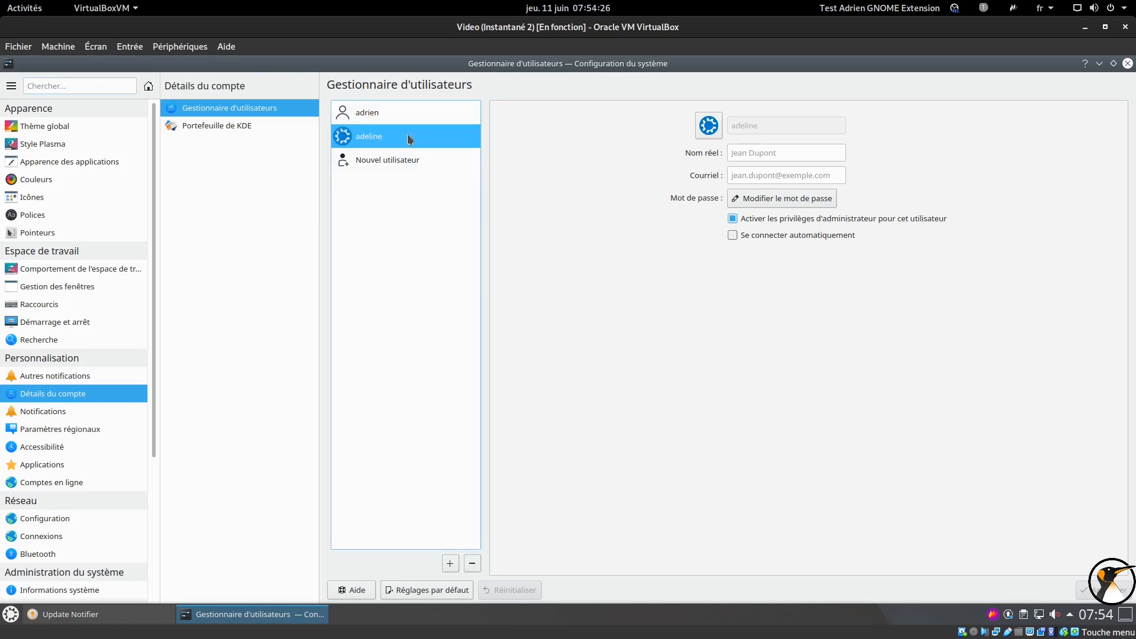
left_click(772, 198)
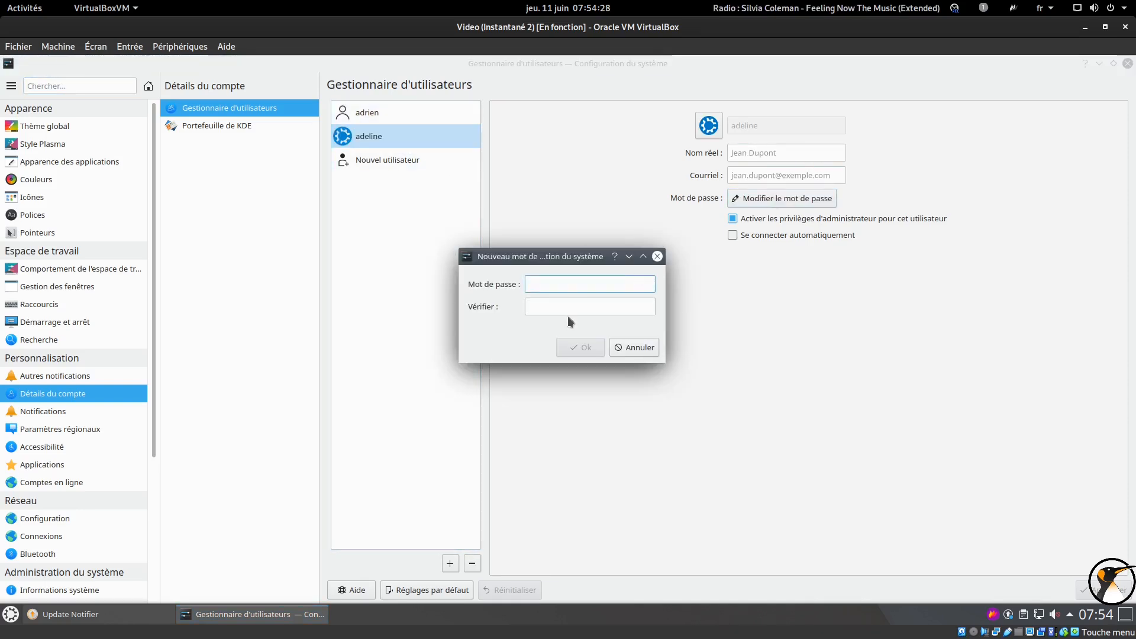
type("***********")
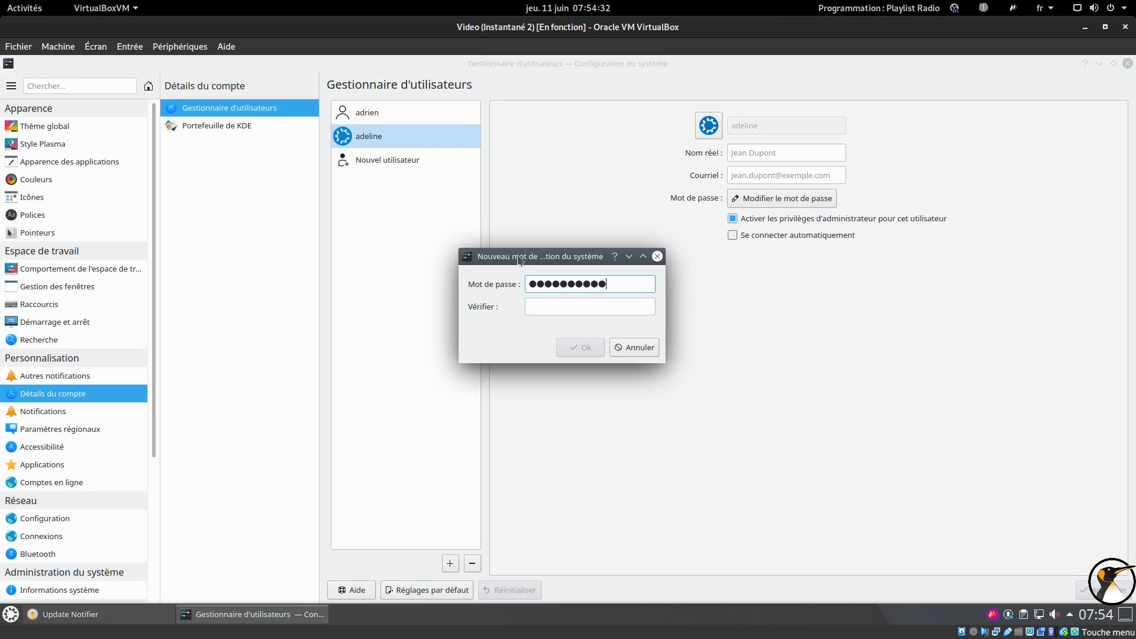
left_click(536, 302)
type("***********")
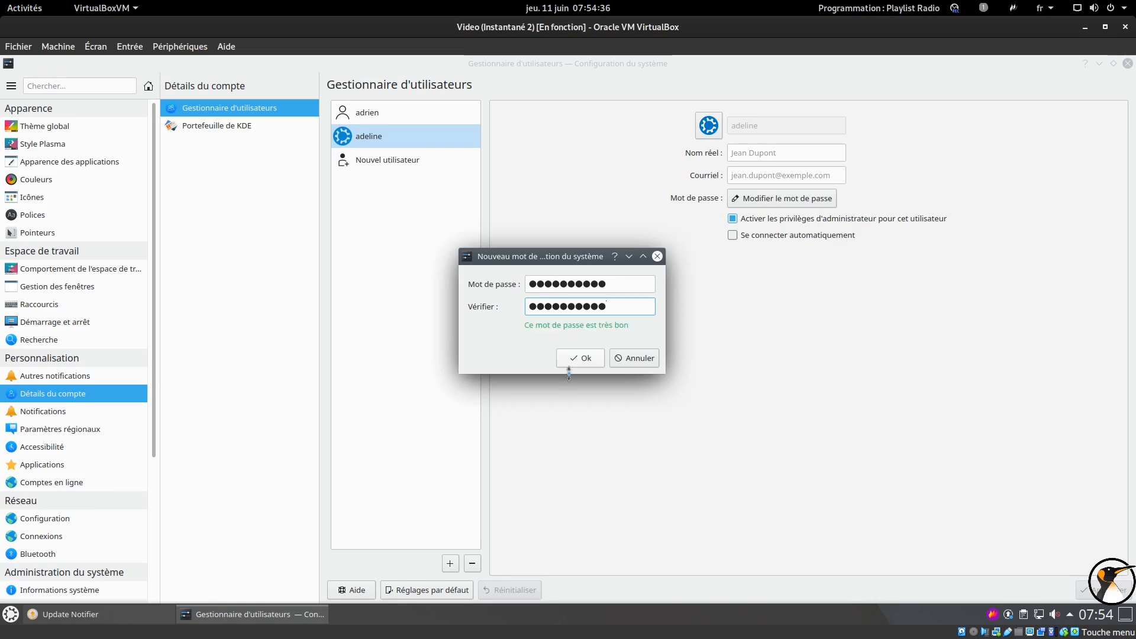
left_click(576, 359)
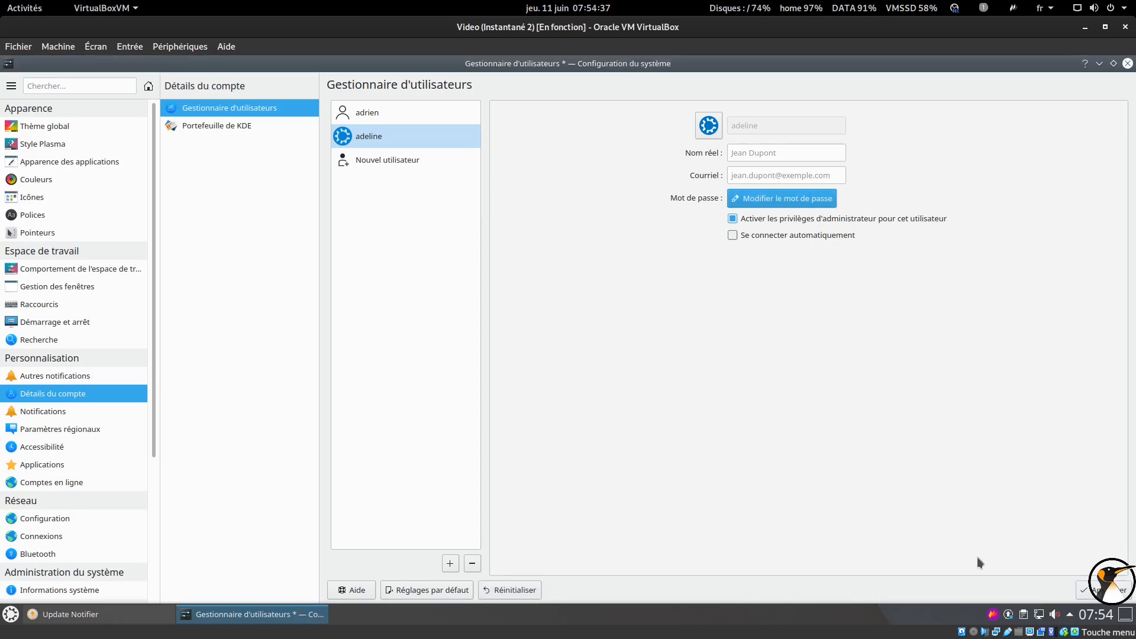
Step: Apply the second user's password change, authenticating with the administrator account password
left_click(1090, 593)
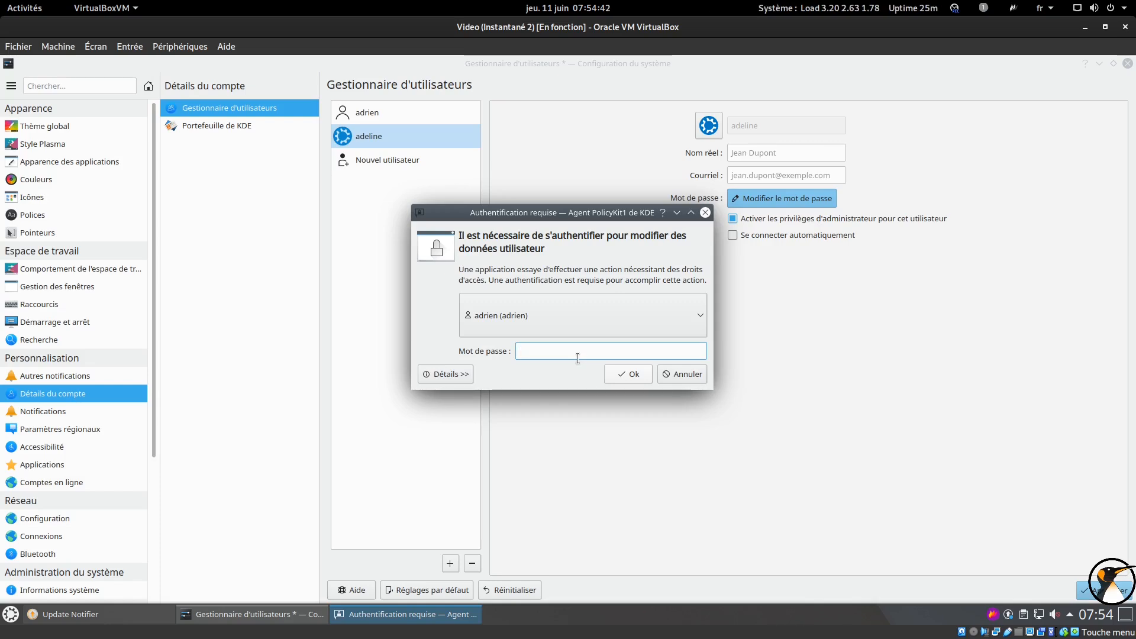
type("•")
key("BackSpace")
type("•••••••")
left_click(634, 373)
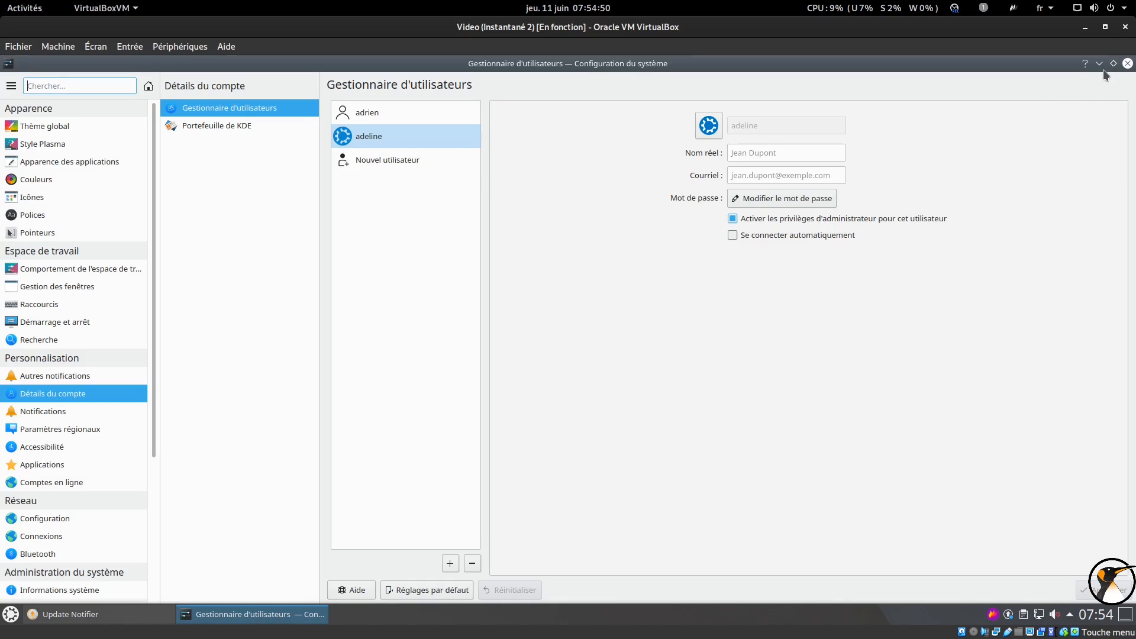
Step: Close Configuration du système and log out of the Plasma session
left_click(1126, 64)
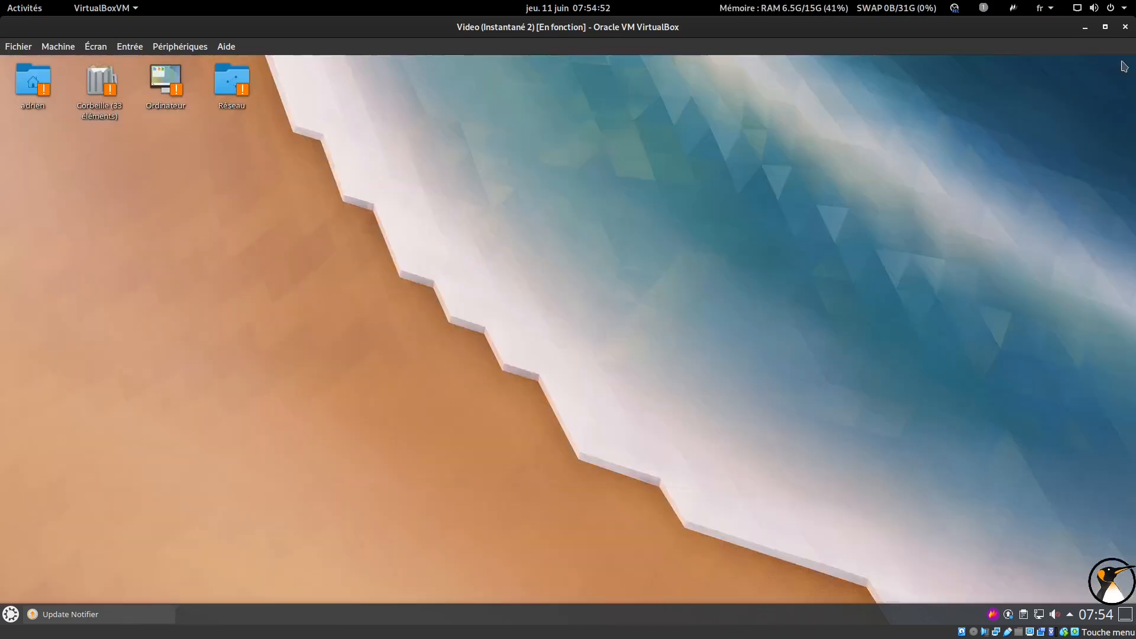
left_click(11, 614)
left_click(265, 581)
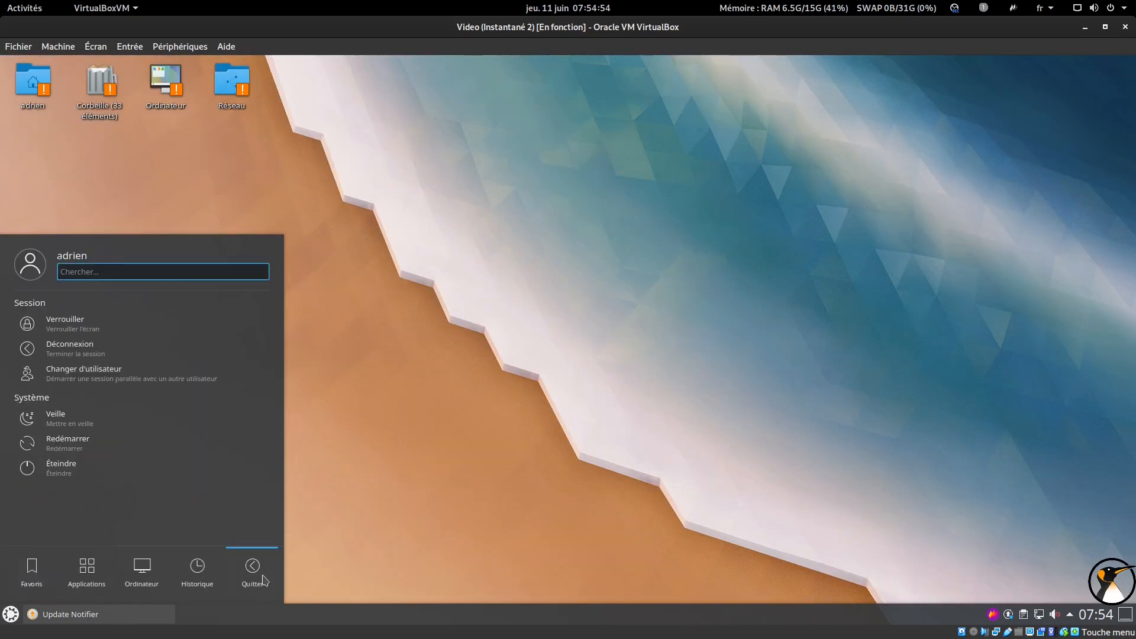
left_click(126, 354)
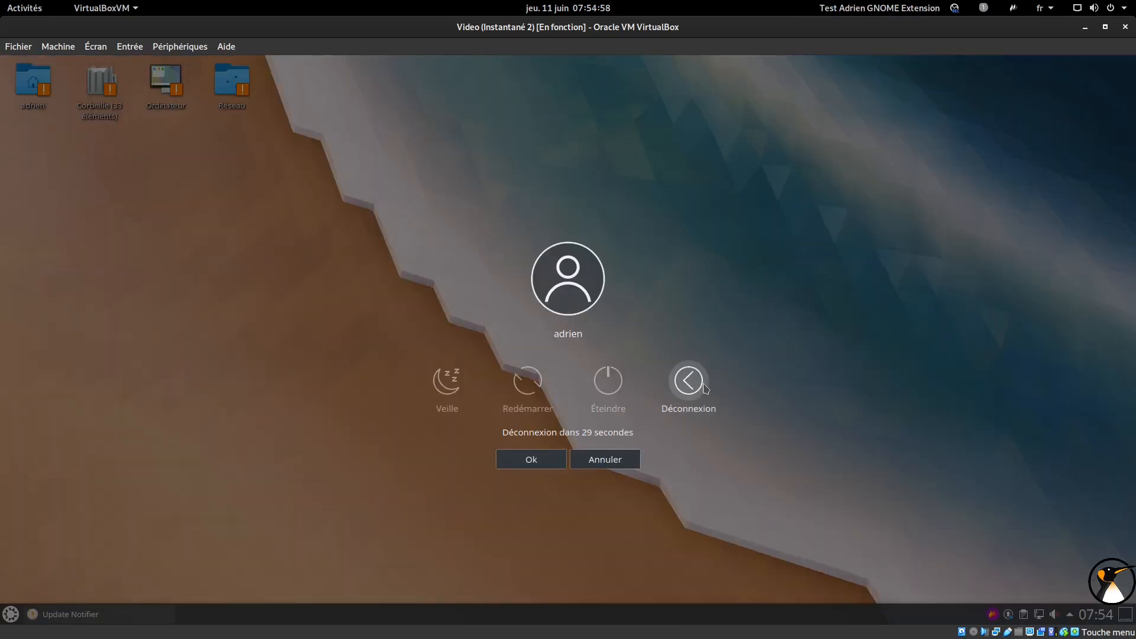
left_click(705, 386)
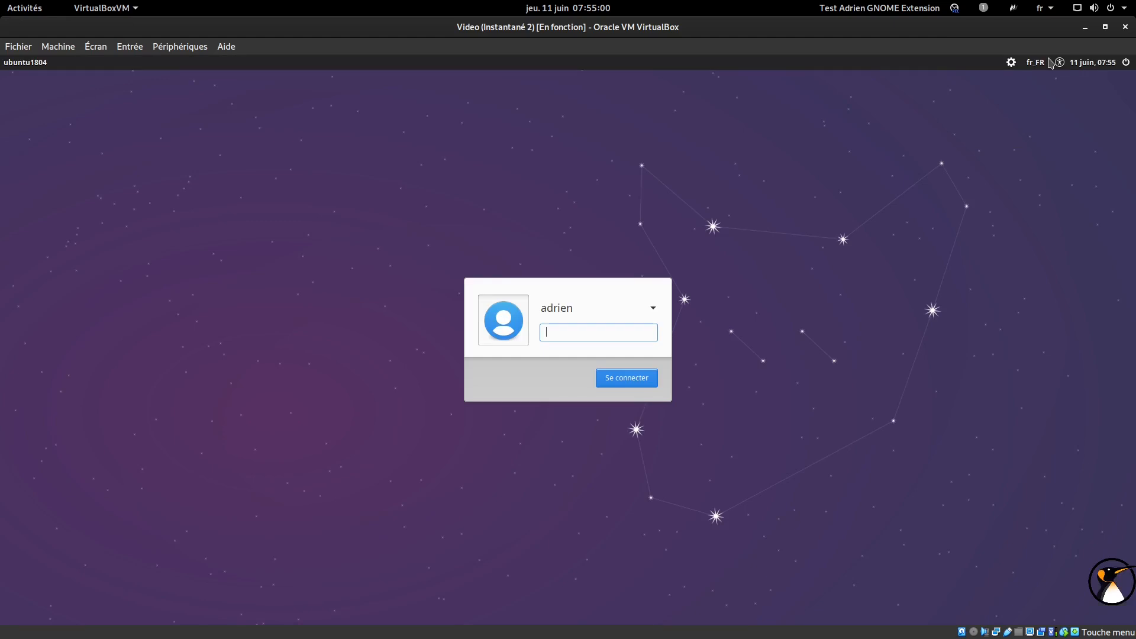
Step: Choose the Cinnamon desktop session and log in with the account password
left_click(1013, 62)
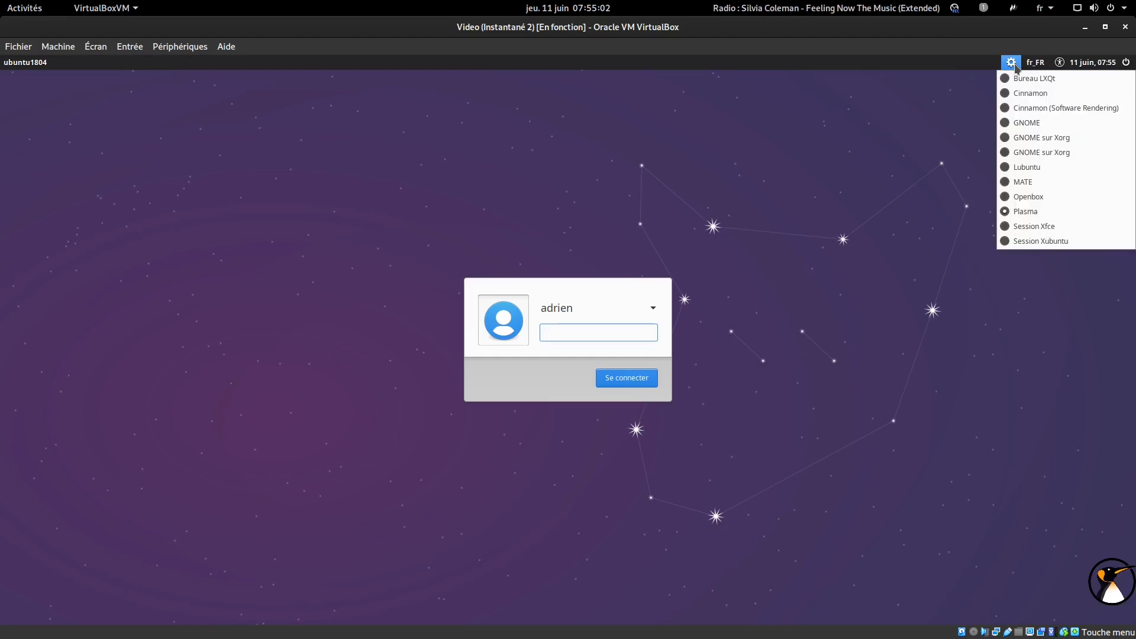
left_click(1021, 94)
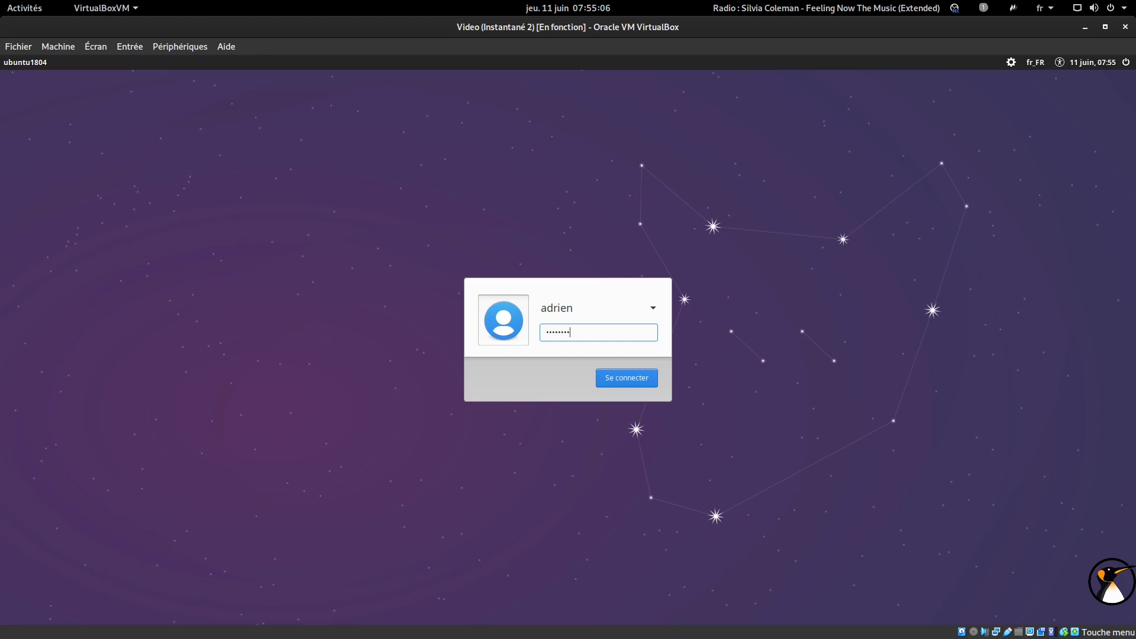
key("Return")
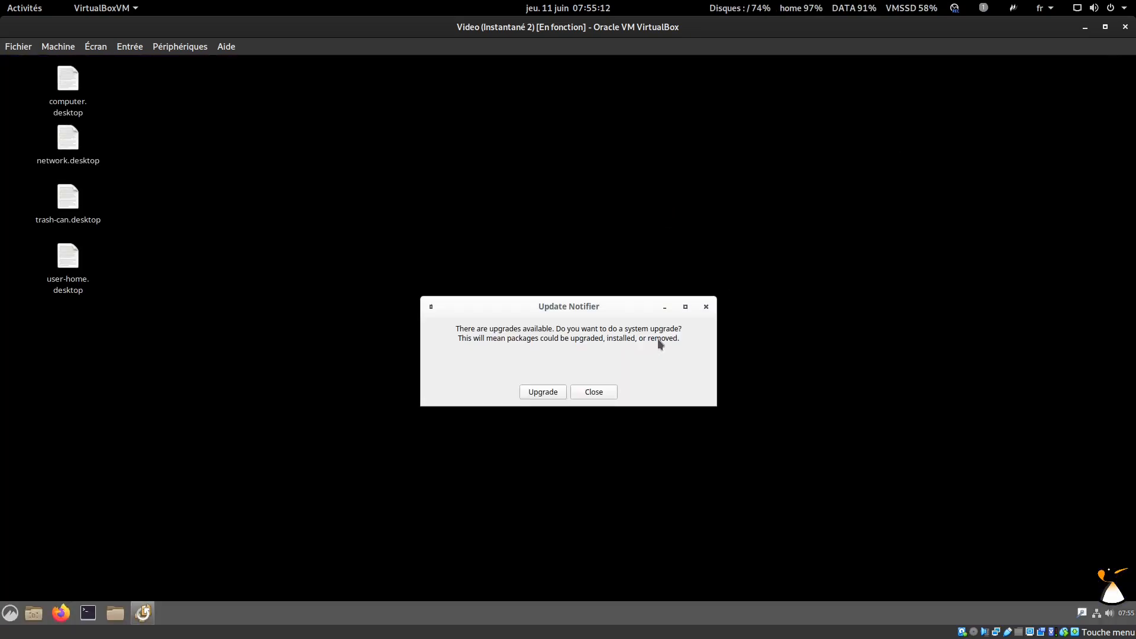
Step: Dismiss the update notifier and open Utilisateurs et Groupes from Paramètres système, authenticating with the account password
left_click(606, 392)
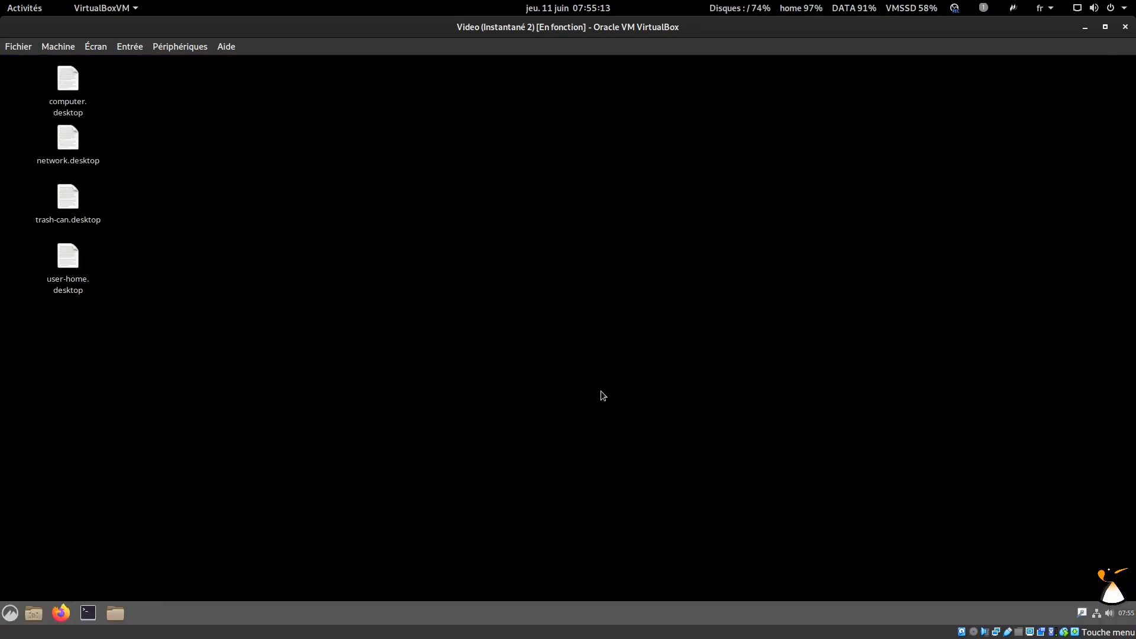
left_click(10, 617)
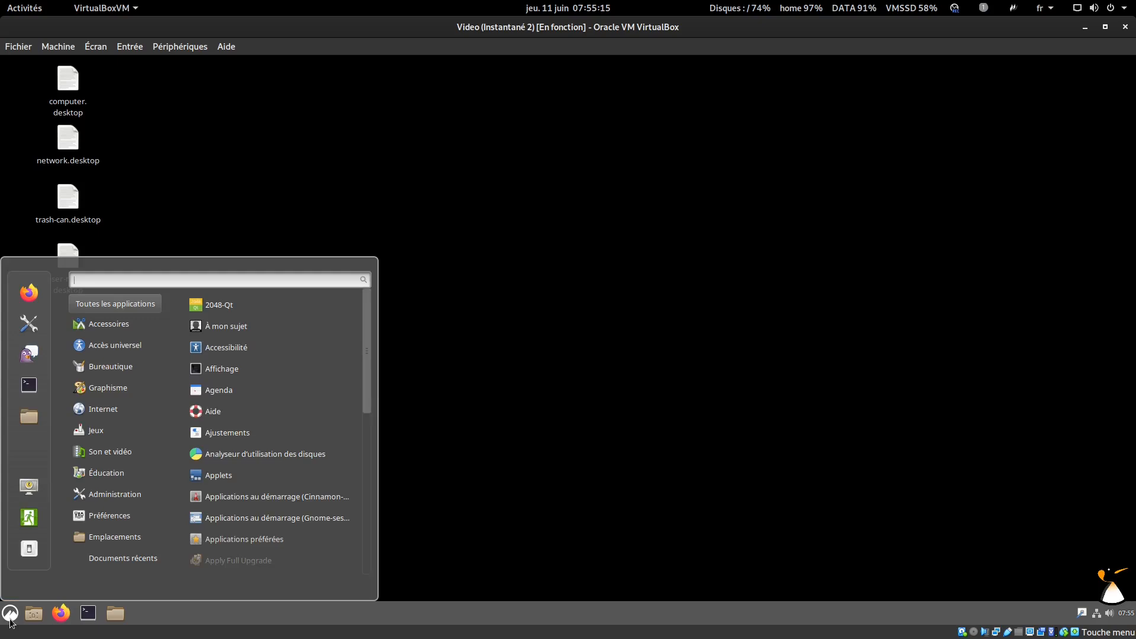
left_click(38, 330)
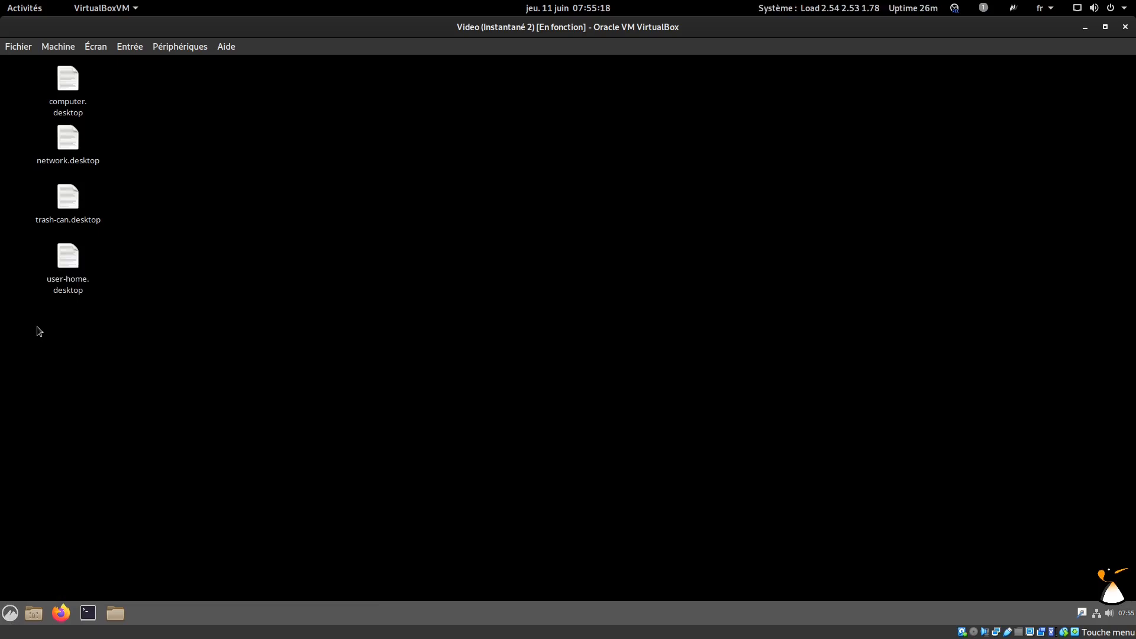
left_click(773, 162)
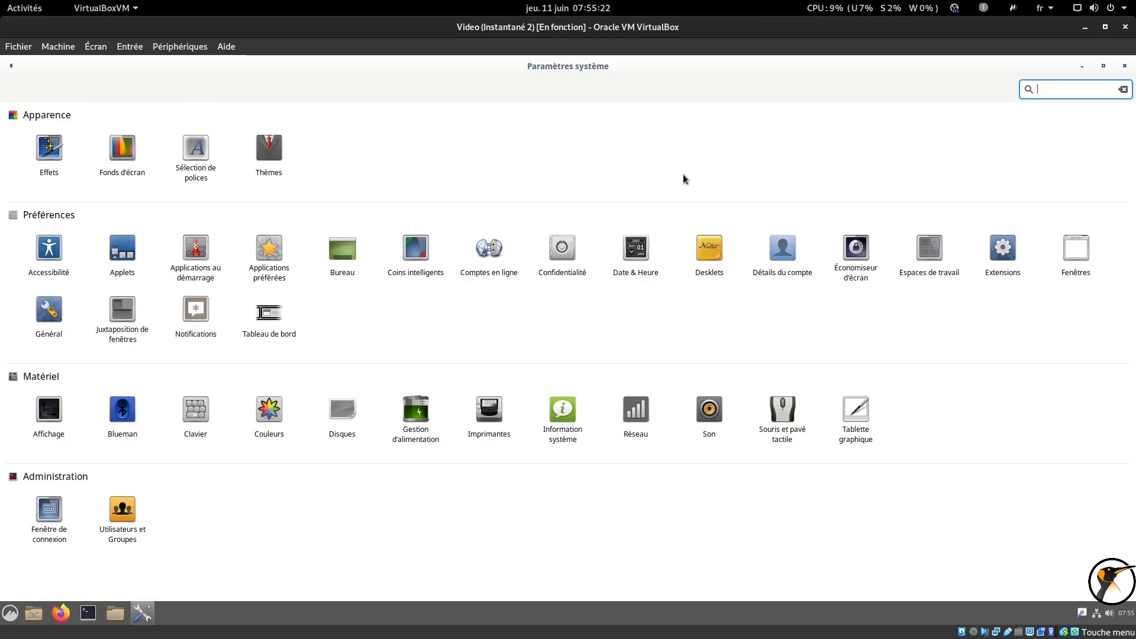
left_click(123, 515)
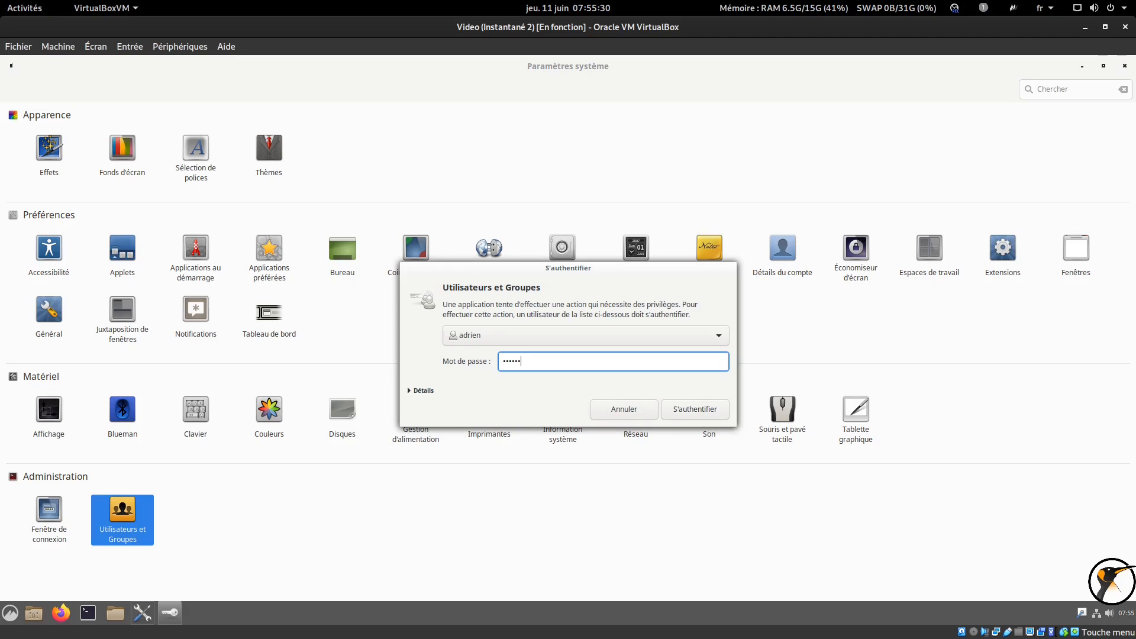
key("Return")
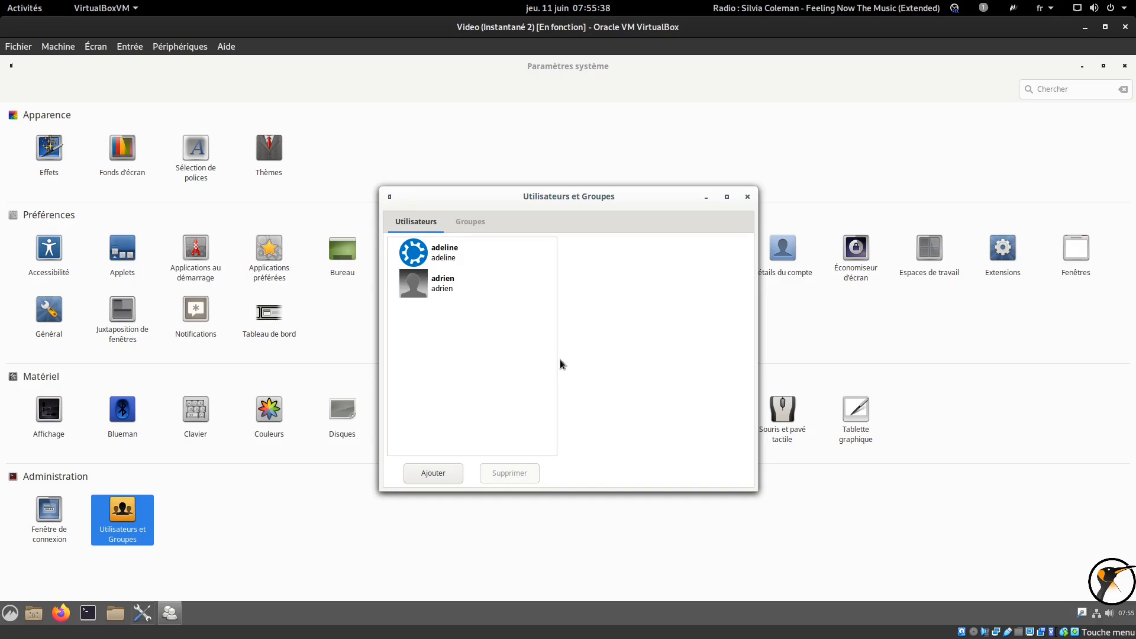
Step: Set and confirm a new password for the current user's account in Utilisateurs et Groupes
left_click(443, 285)
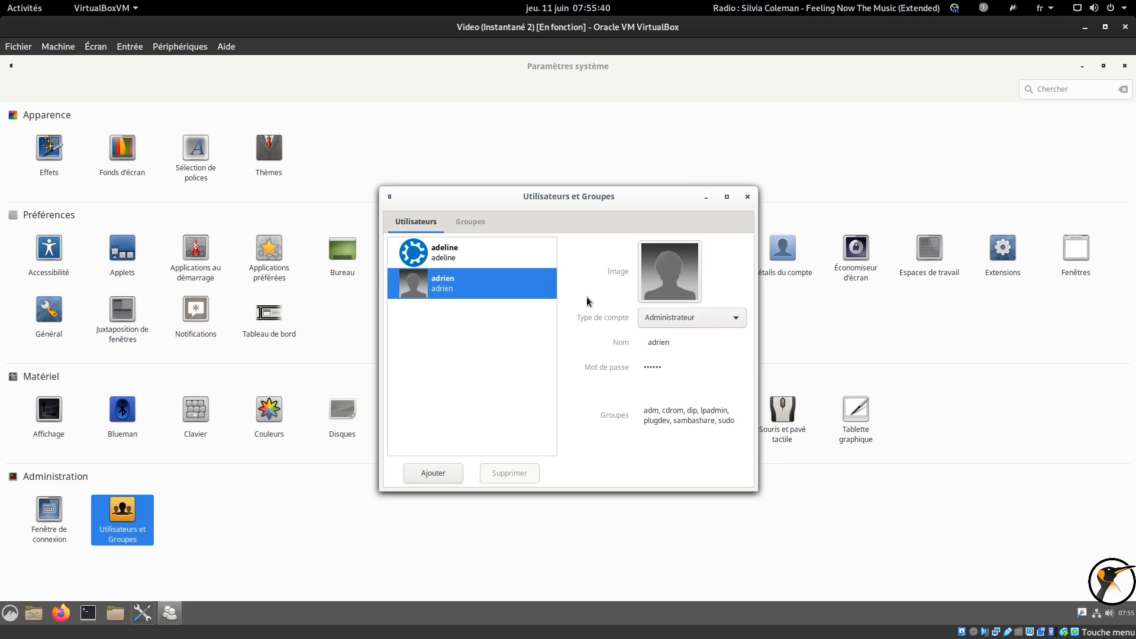
left_click(662, 362)
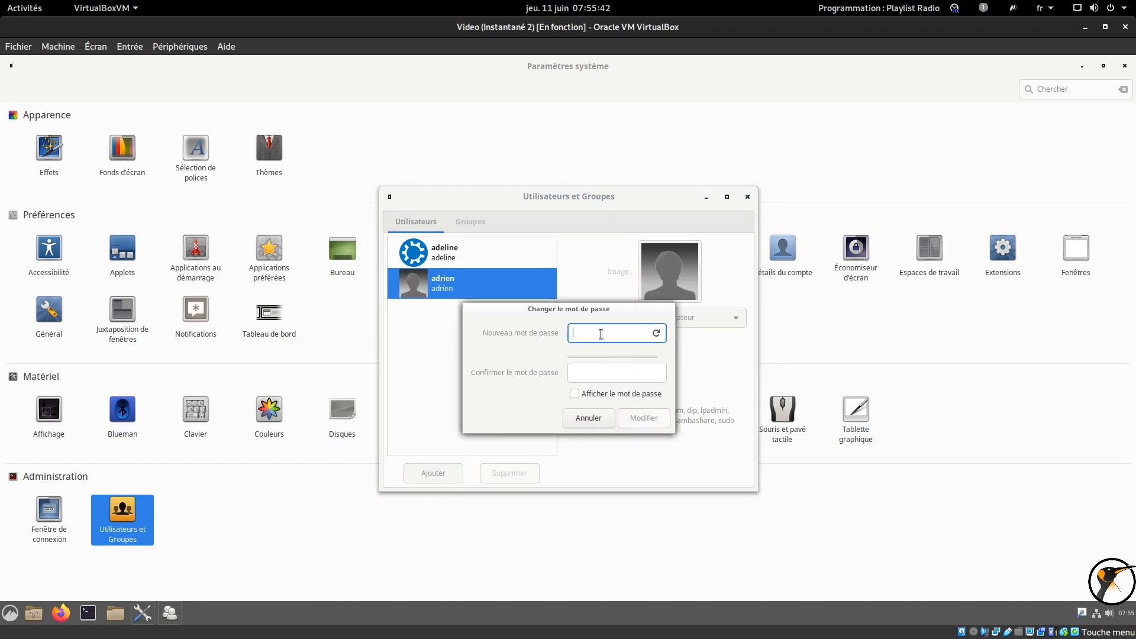
type("a••")
key("BackSpace")
key("BackSpace")
key("BackSpace")
type("•••••••••••")
key("Tab")
type("•")
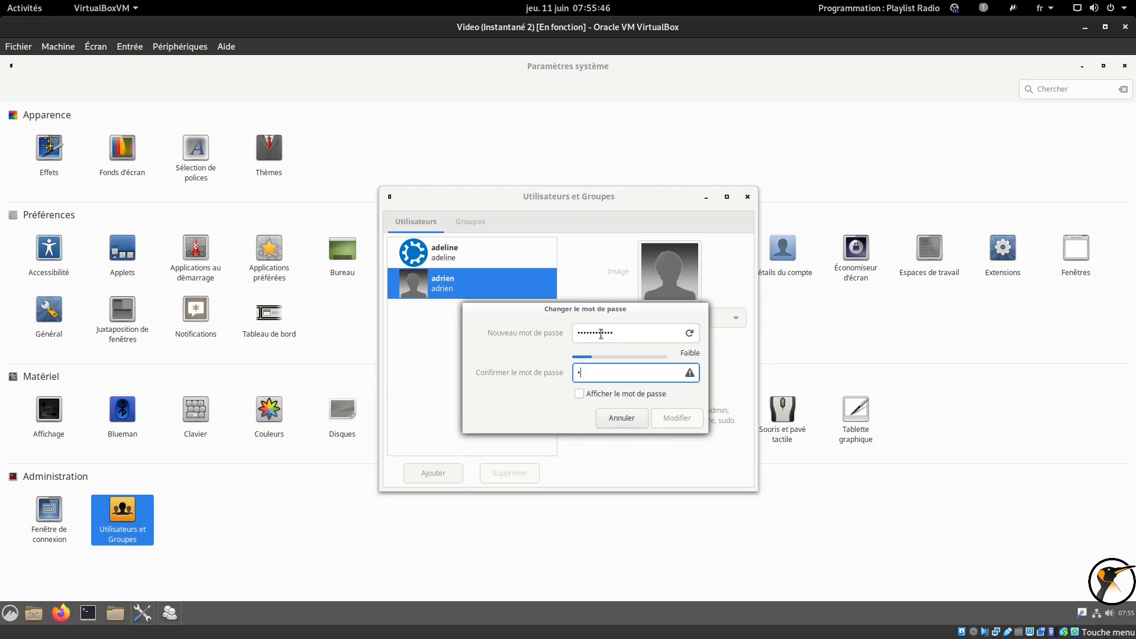
type("•••••••••••")
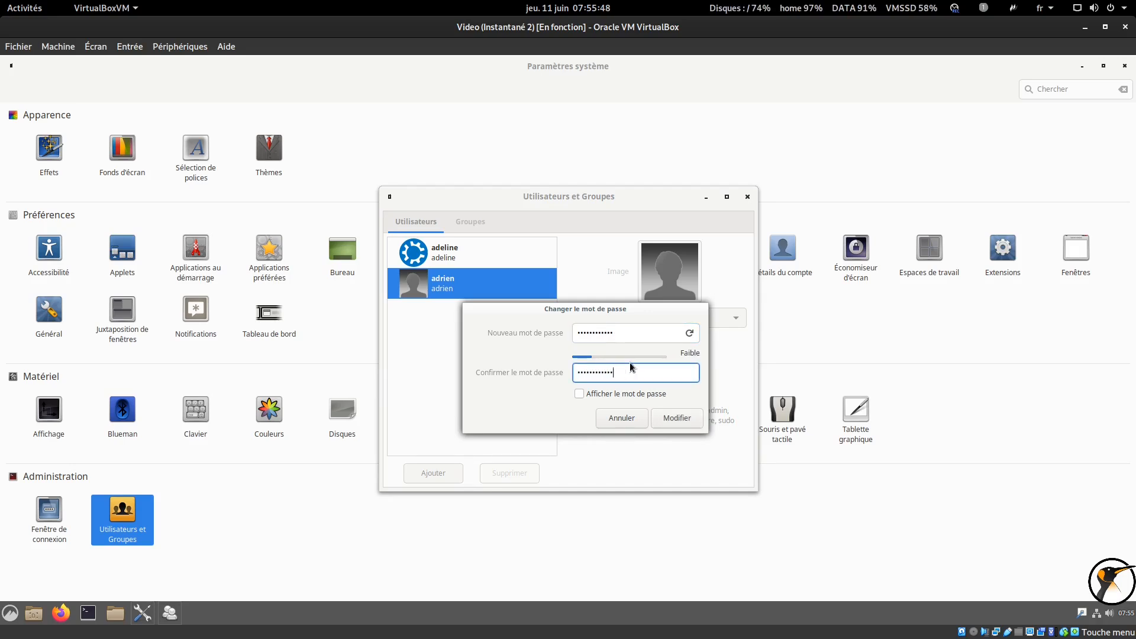
left_click(670, 421)
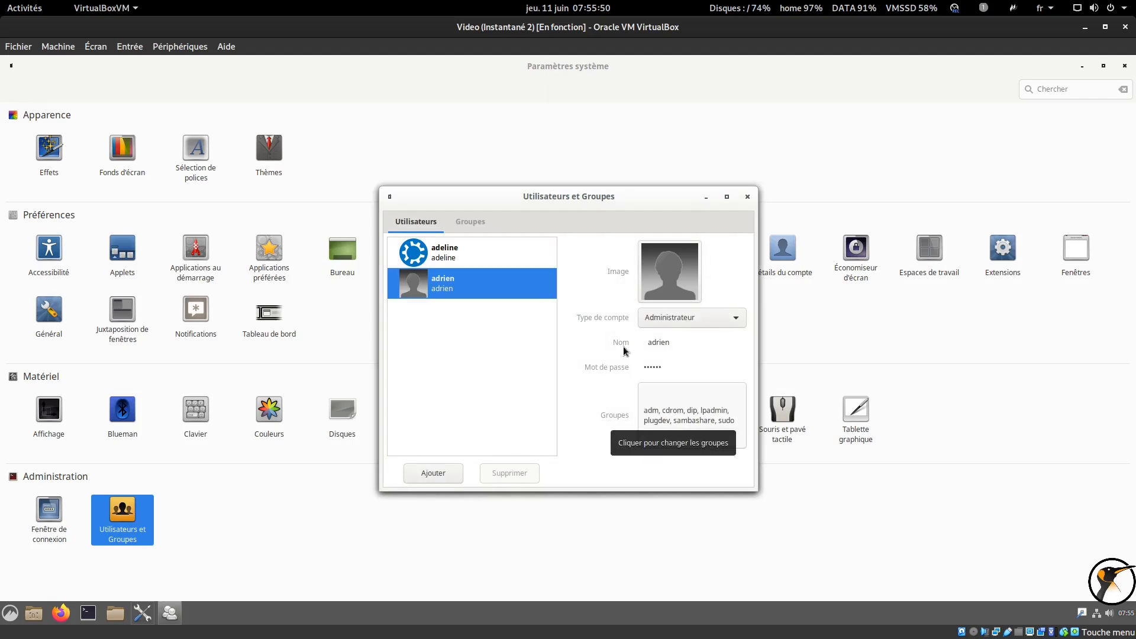
Step: Enter and confirm a new password for the other user account, extend it beyond the minimum length, and apply it
left_click(524, 262)
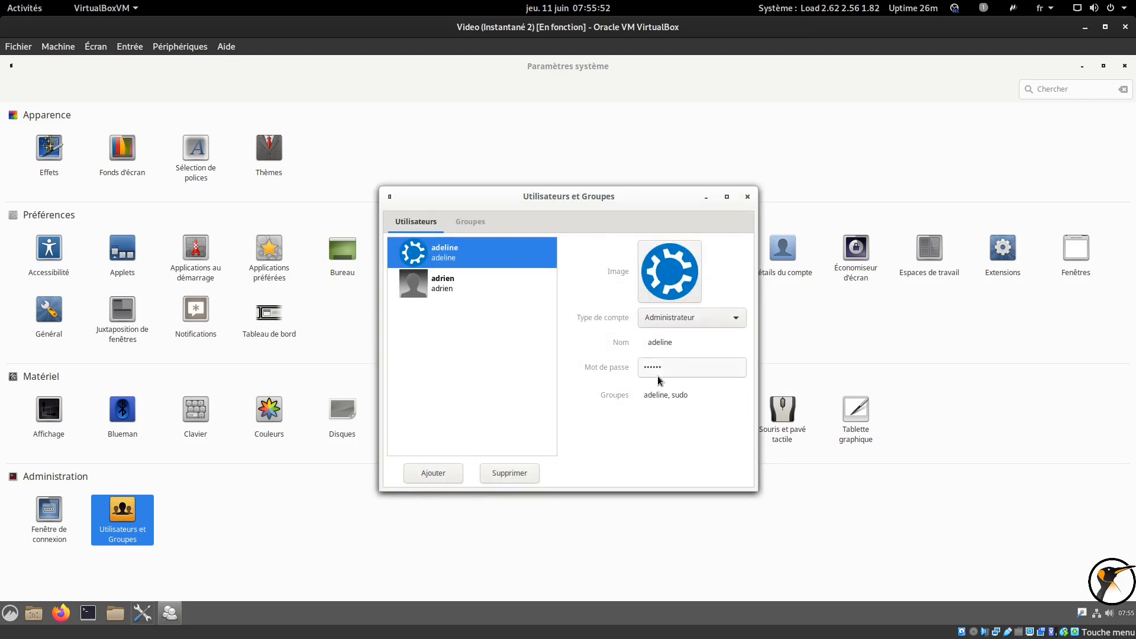
left_click(672, 375)
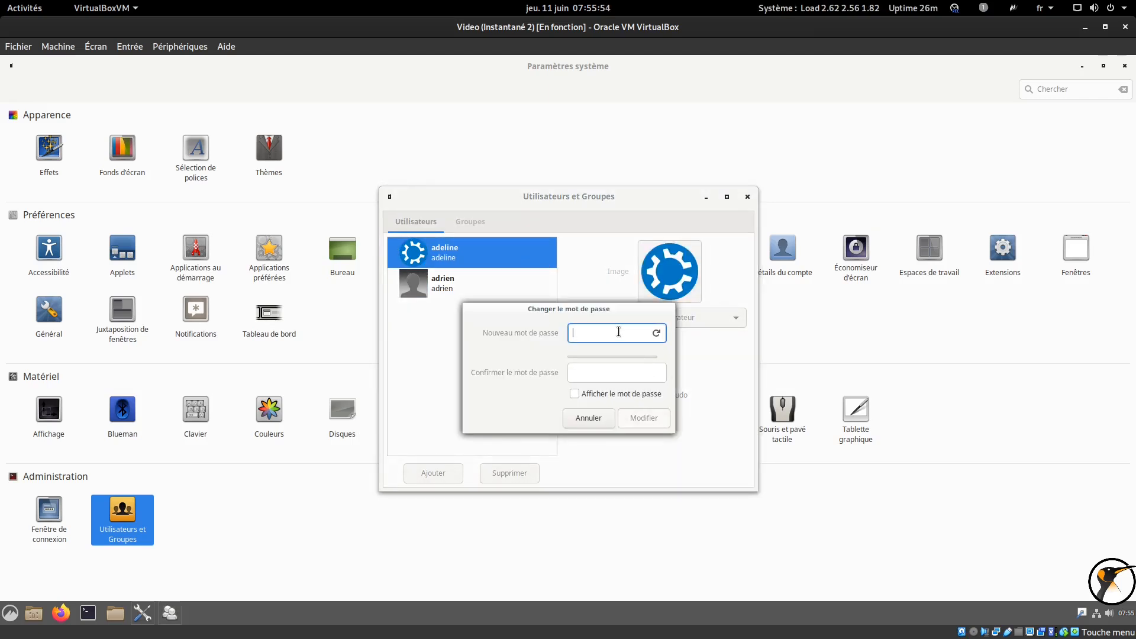
type("•••••••")
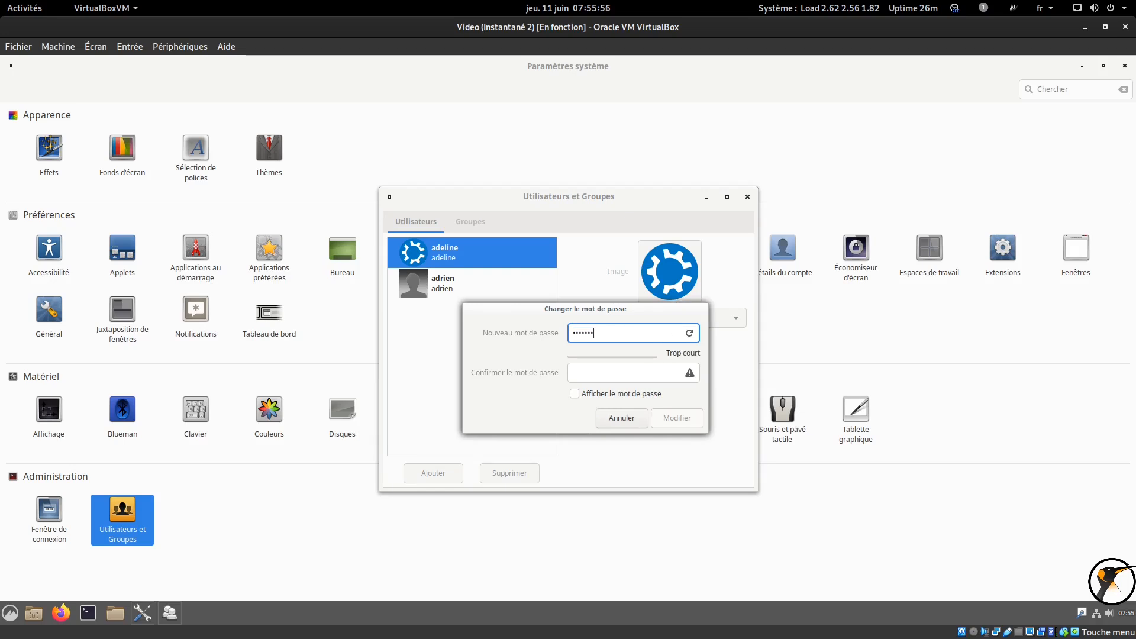
key("Tab")
type("•••••••")
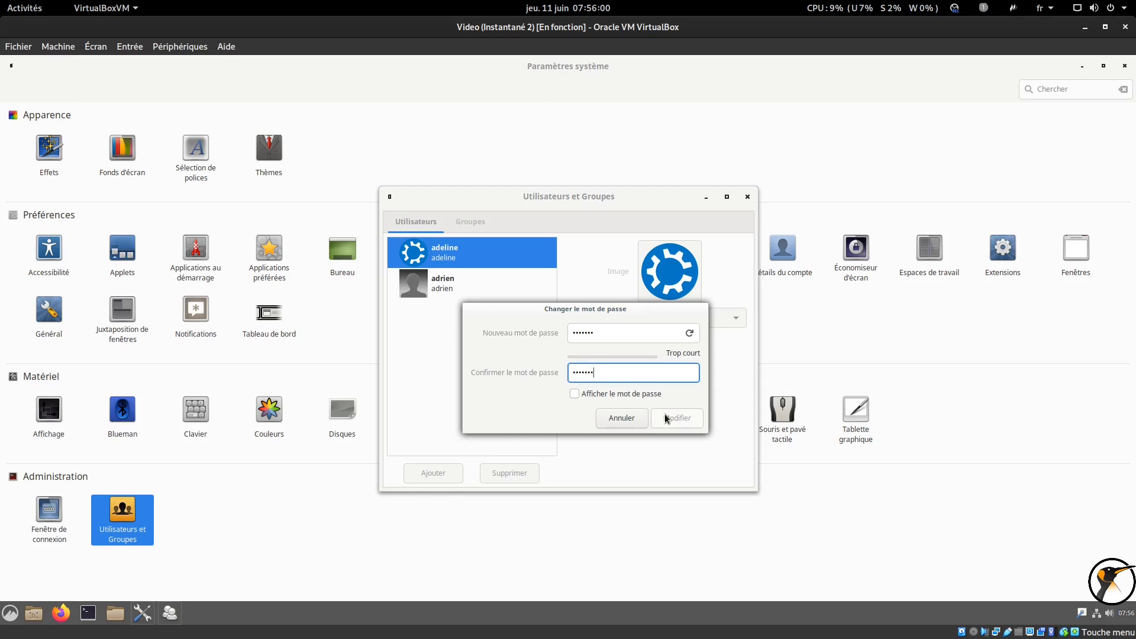
left_click(646, 337)
type("•••")
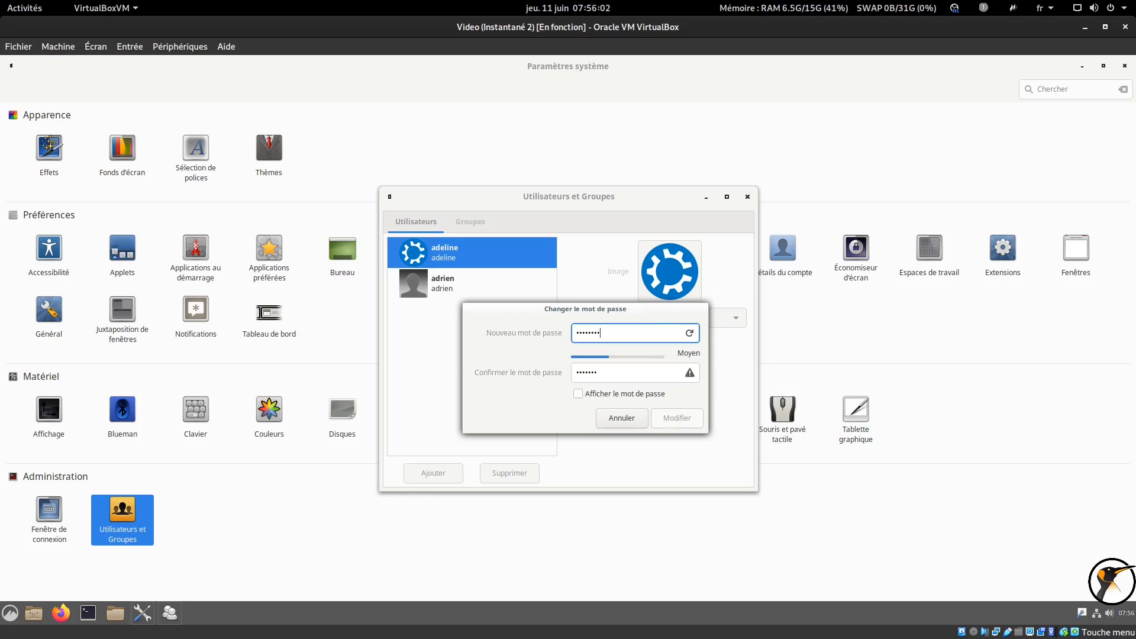
left_click(649, 374)
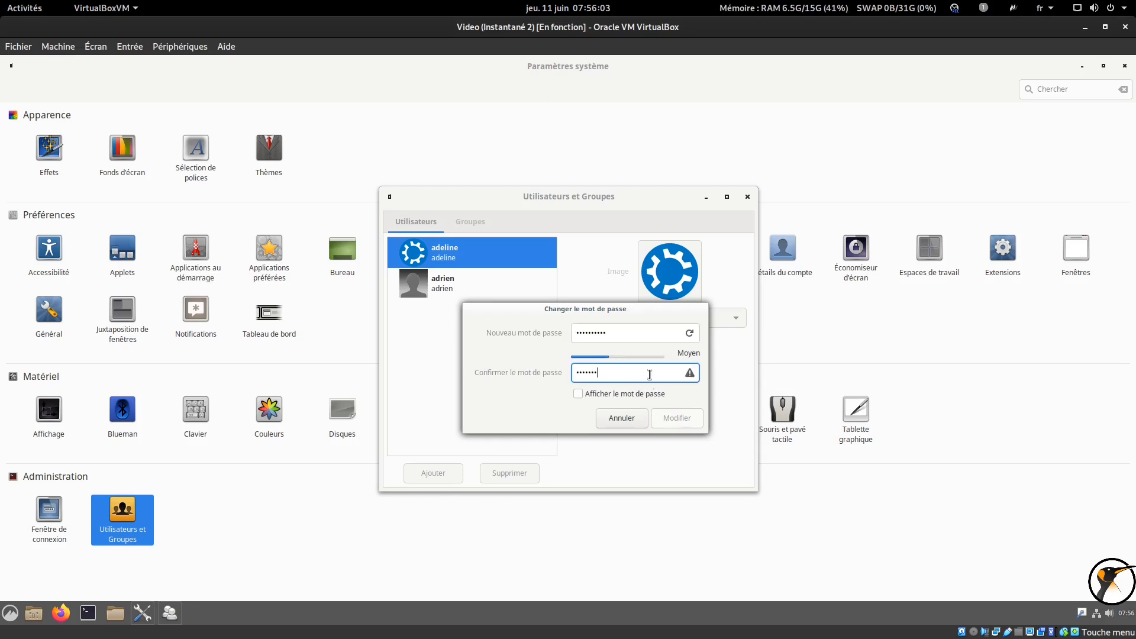
left_click(630, 421)
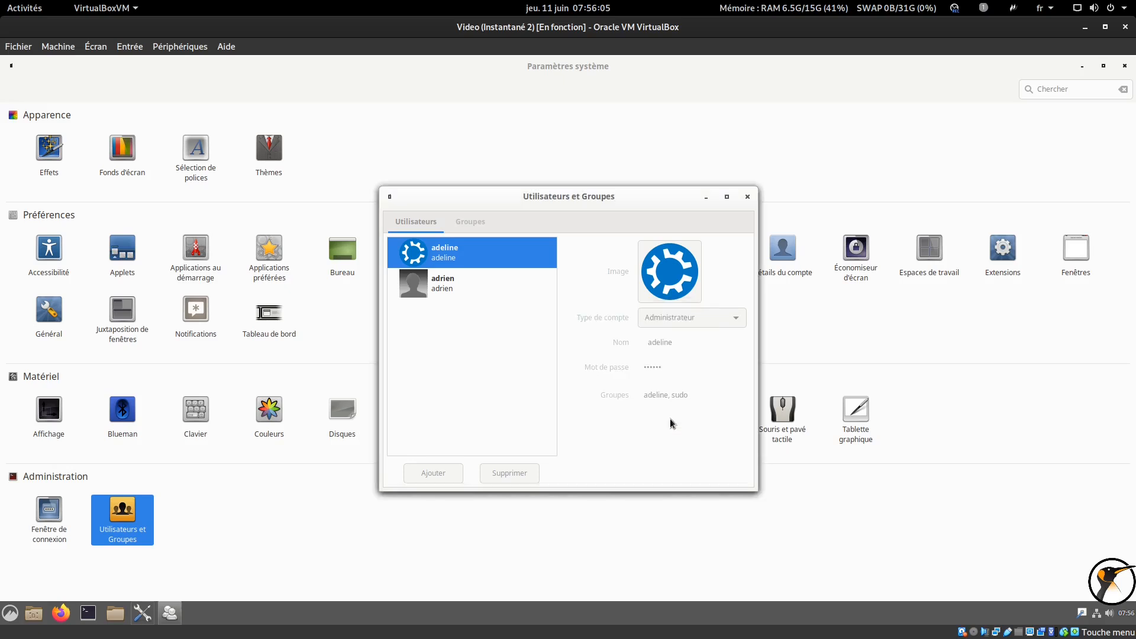
Step: Close Utilisateurs et Groupes and Paramètres système, and log out of the Cinnamon session
left_click(747, 201)
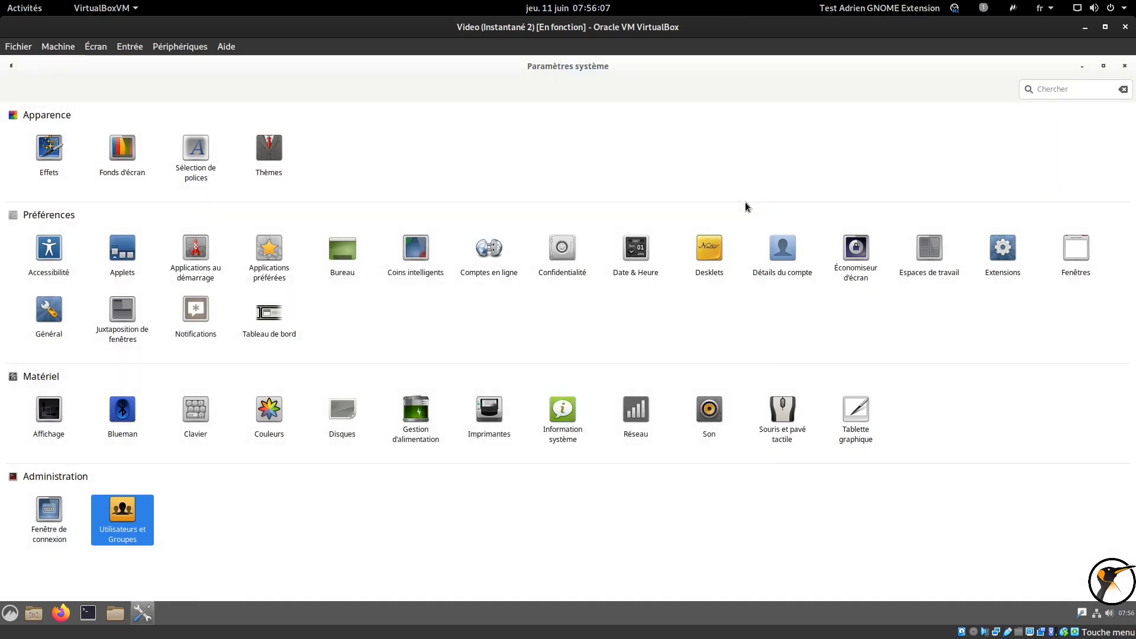
left_click(1122, 66)
left_click(11, 613)
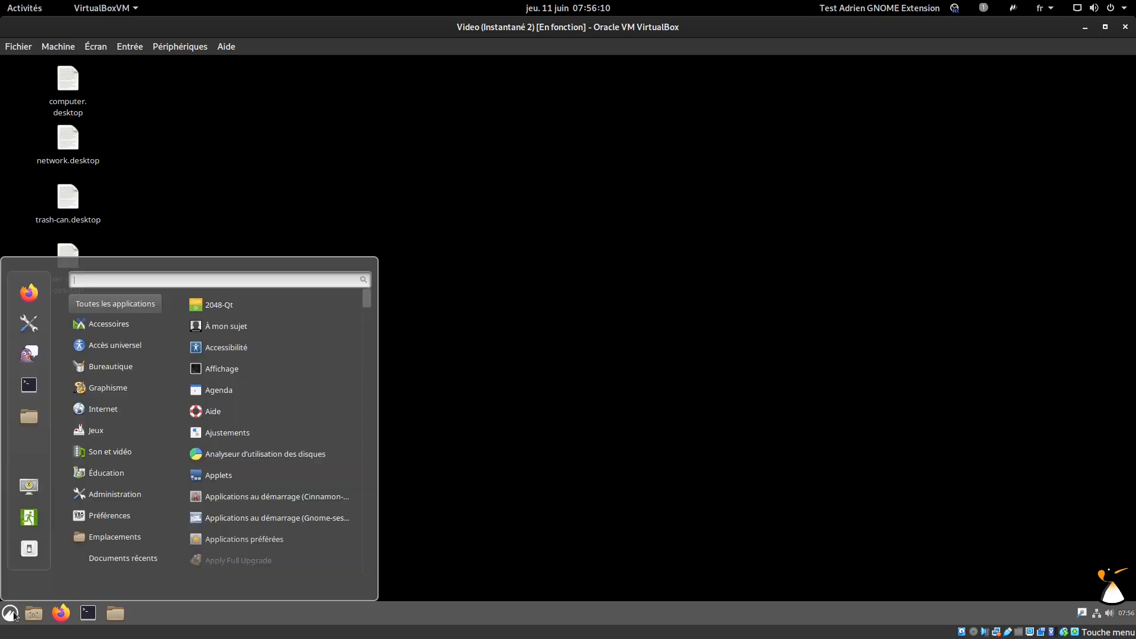
left_click(26, 517)
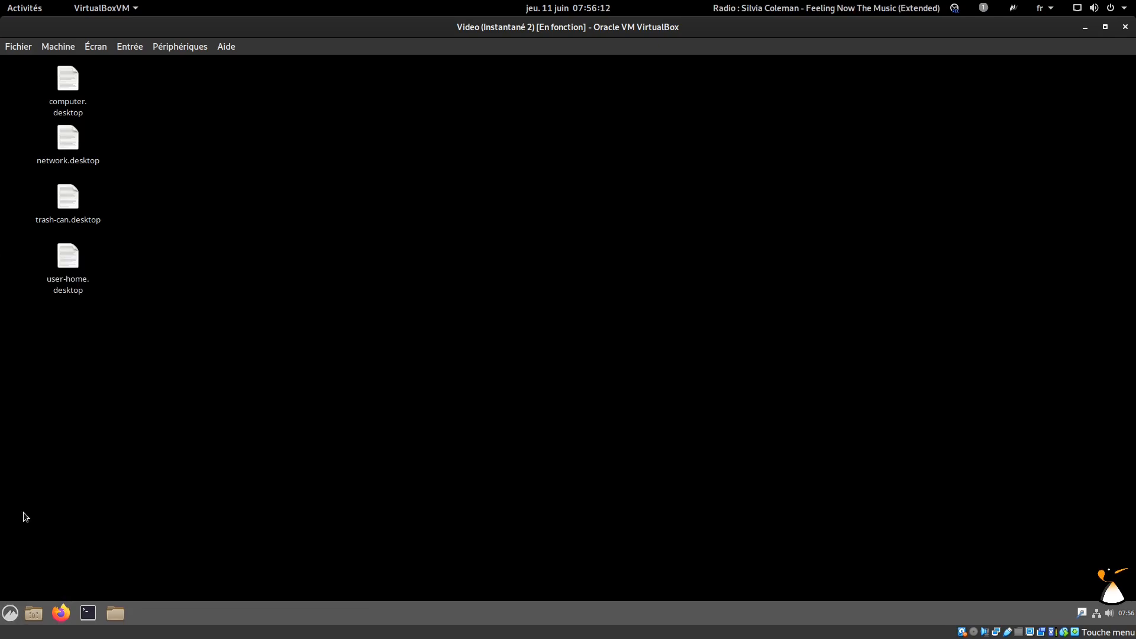
left_click(622, 363)
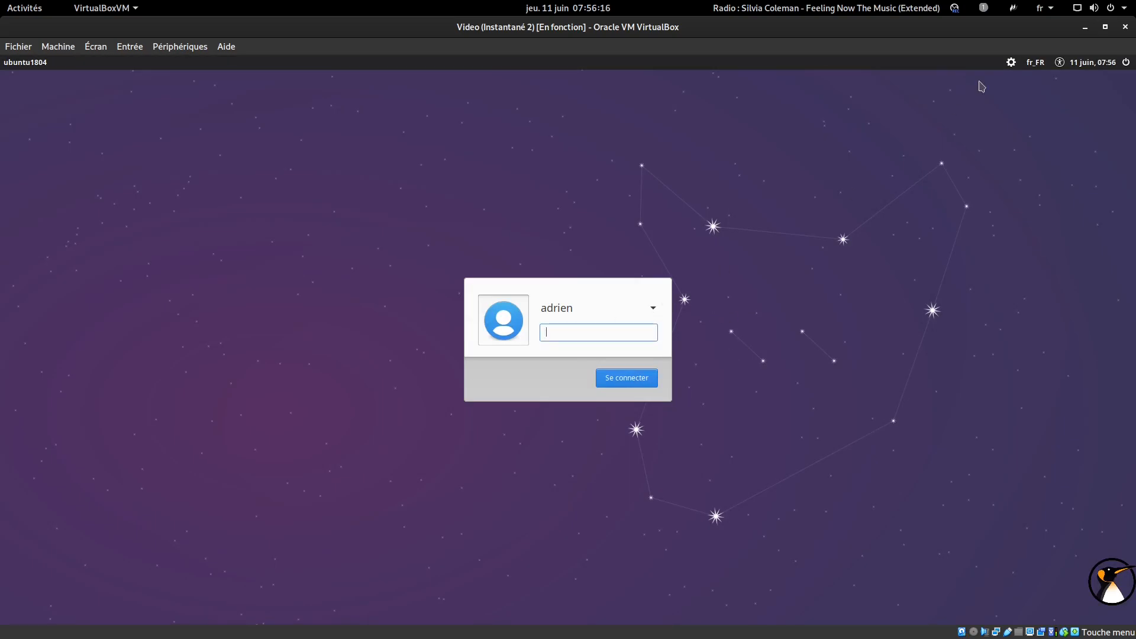
Step: Choose the Xfce desktop session and log in with the account password
left_click(1011, 62)
left_click(1006, 227)
type("************")
key("Return")
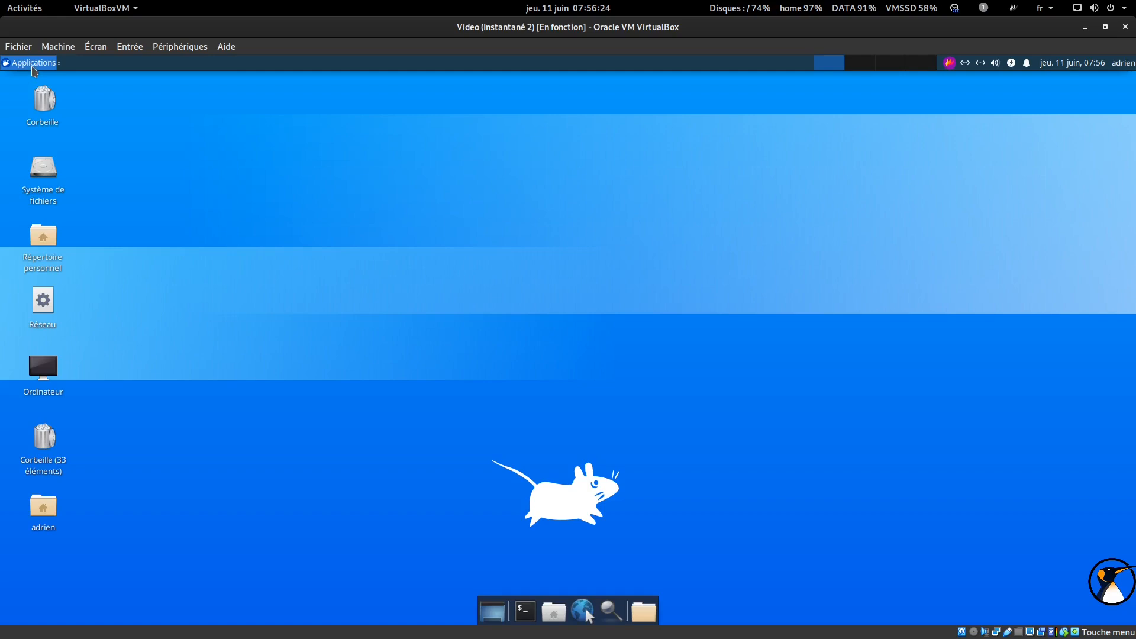
Step: Check À mon sujet in a maximized Xfce Paramètres window for a way to change the password, and close it
left_click(33, 63)
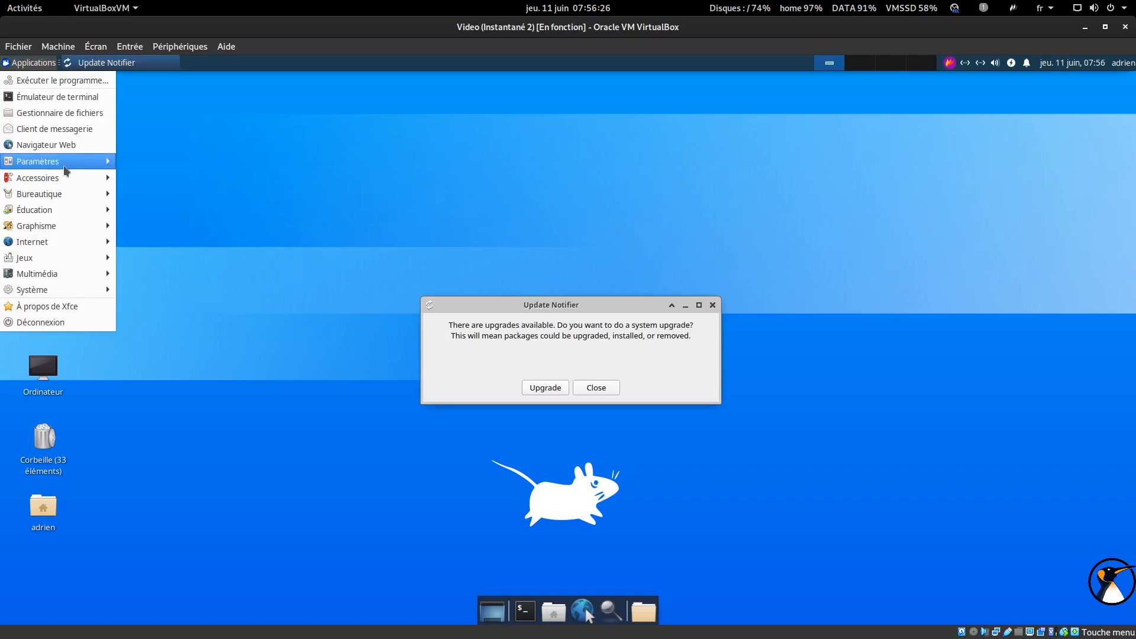
mouse_move(65, 162)
left_click(185, 91)
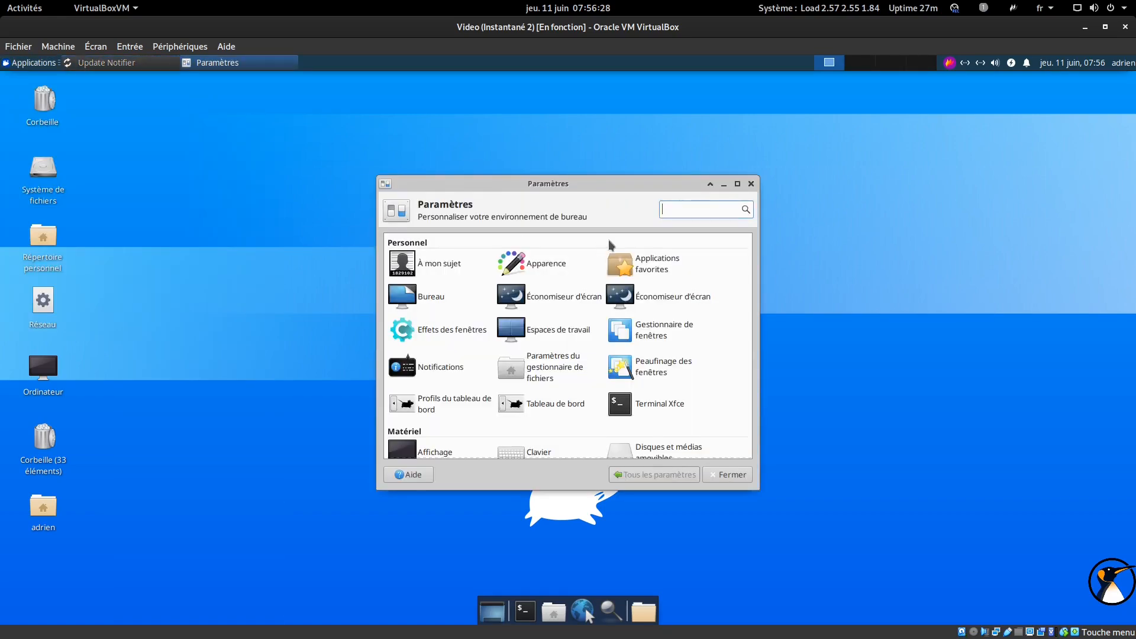
left_click(737, 184)
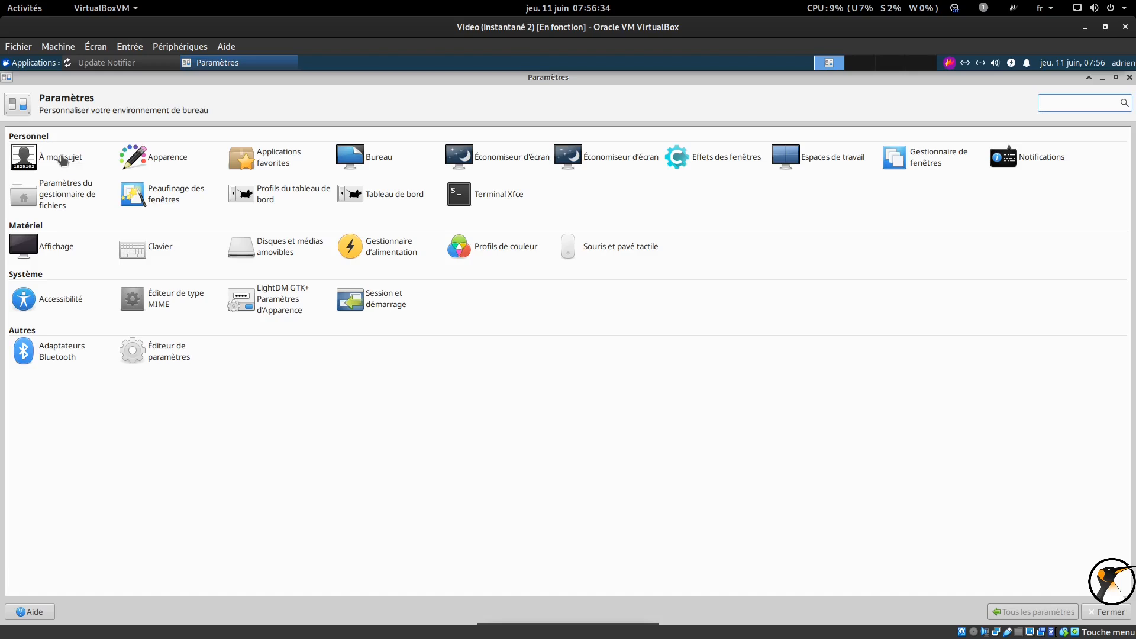
left_click(61, 158)
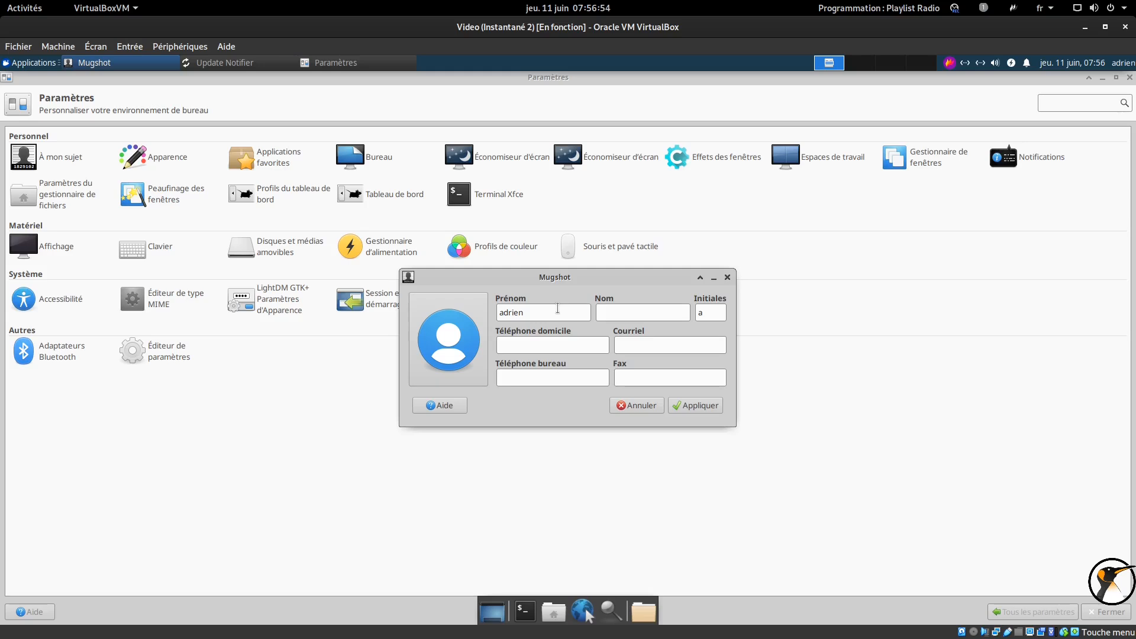
left_click(728, 278)
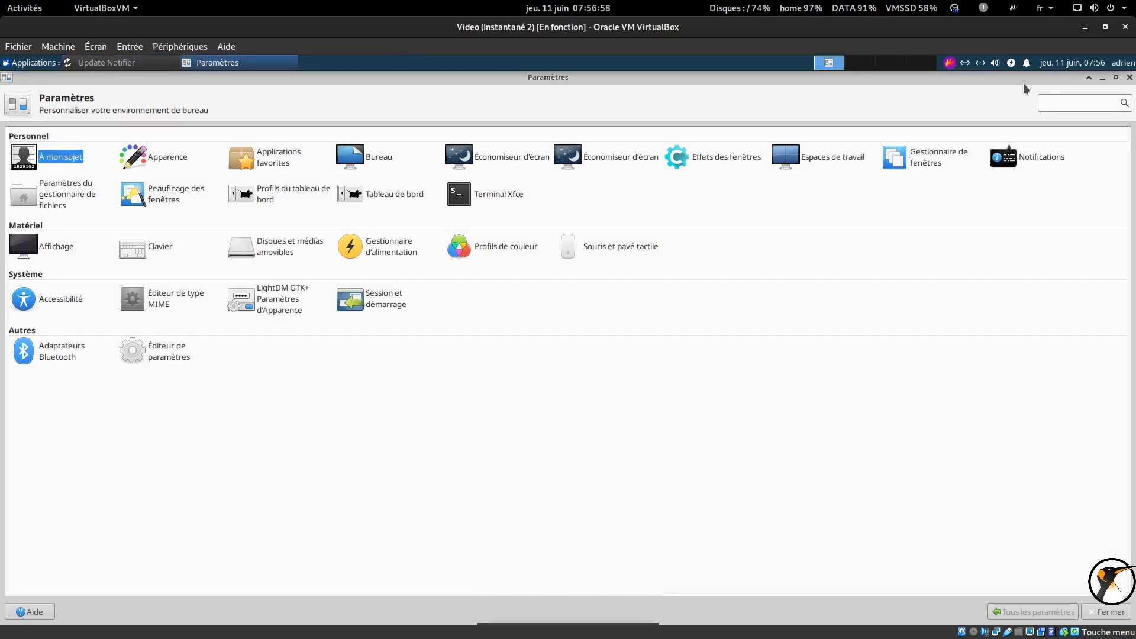
Step: Close Paramètres and the update notifier, and log out of the Xfce session
left_click(1129, 78)
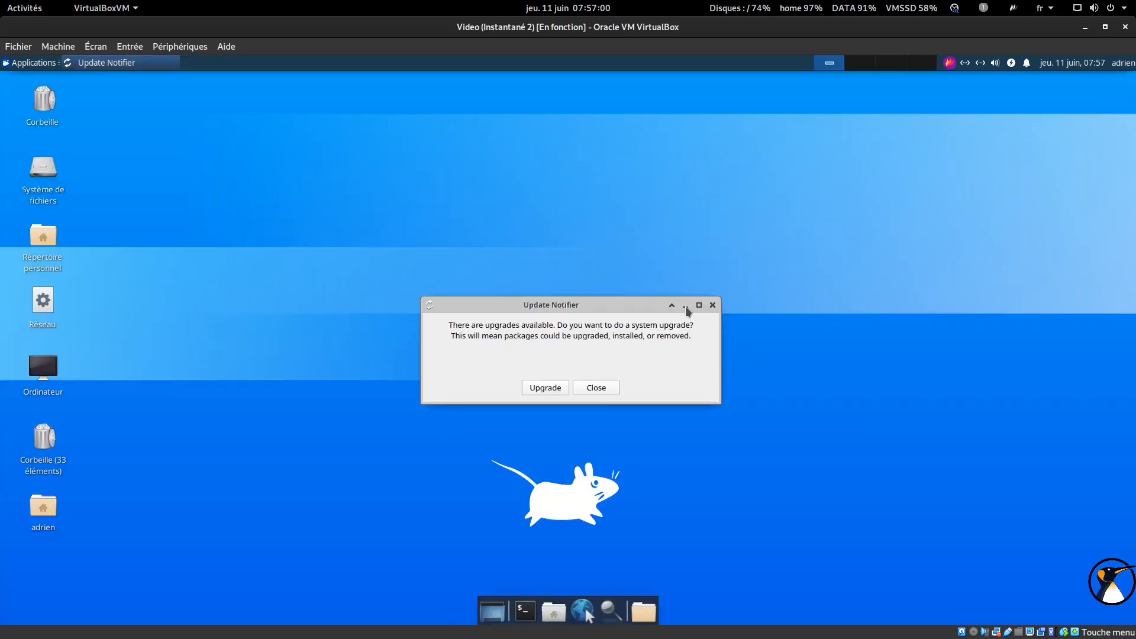
left_click(597, 388)
left_click(32, 63)
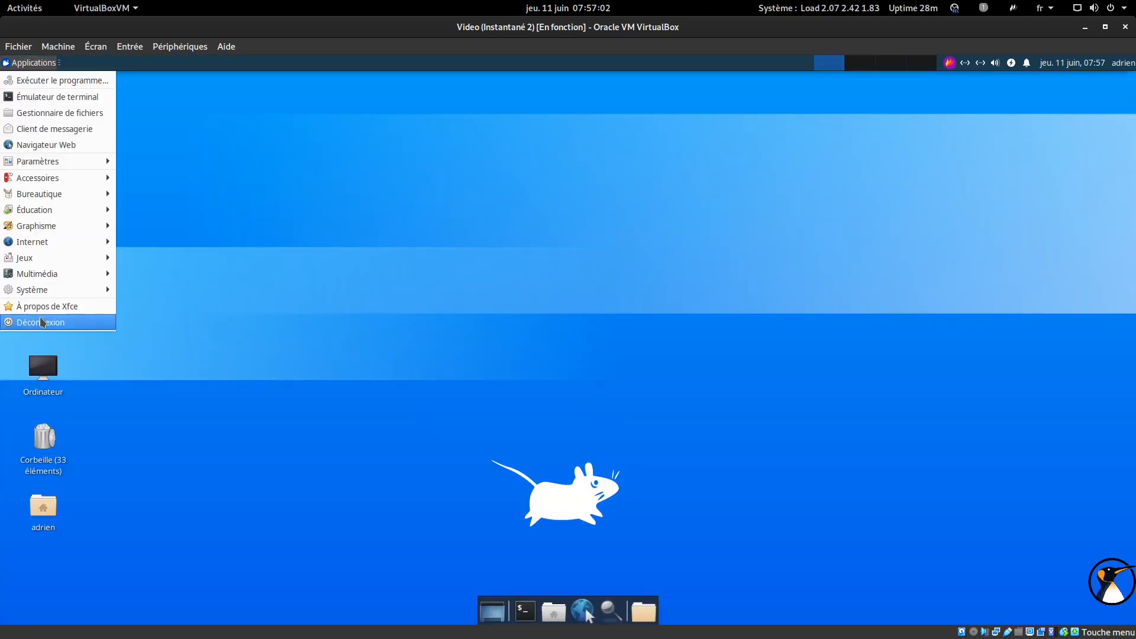
left_click(40, 319)
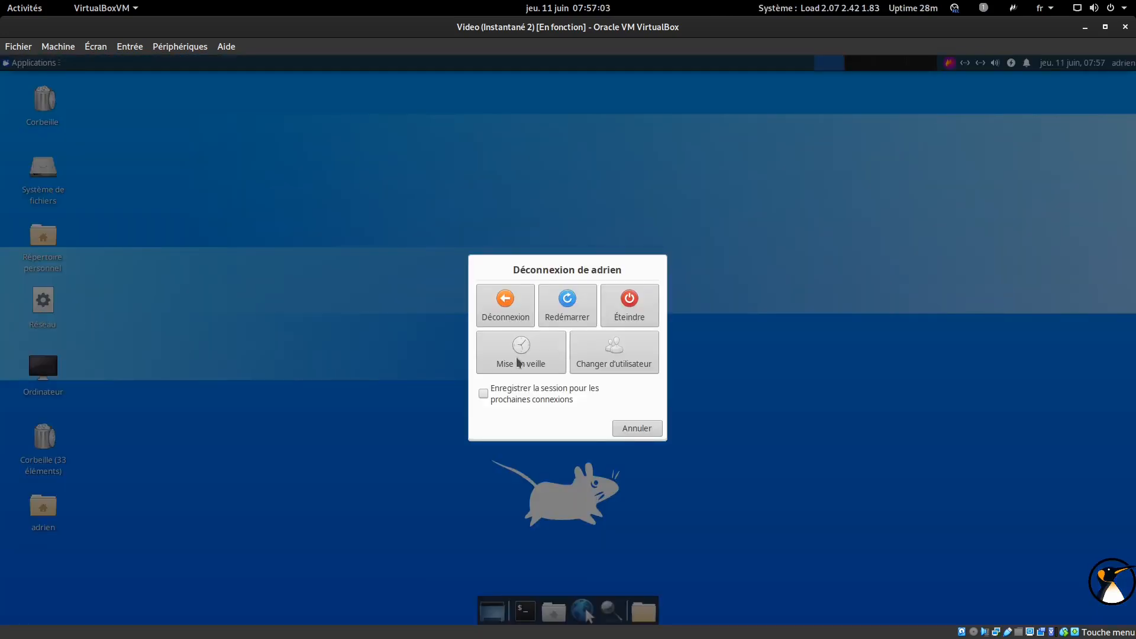
left_click(501, 316)
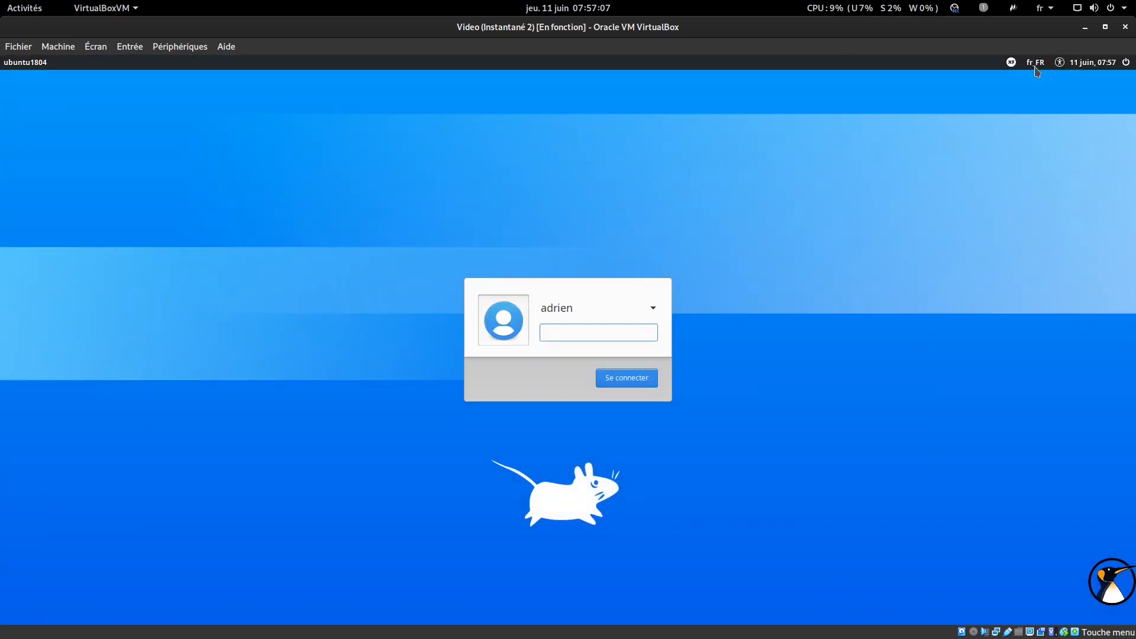
Step: Choose the MATE desktop session and log in with the account password
left_click(1013, 63)
left_click(1003, 185)
type("•••")
key("Return")
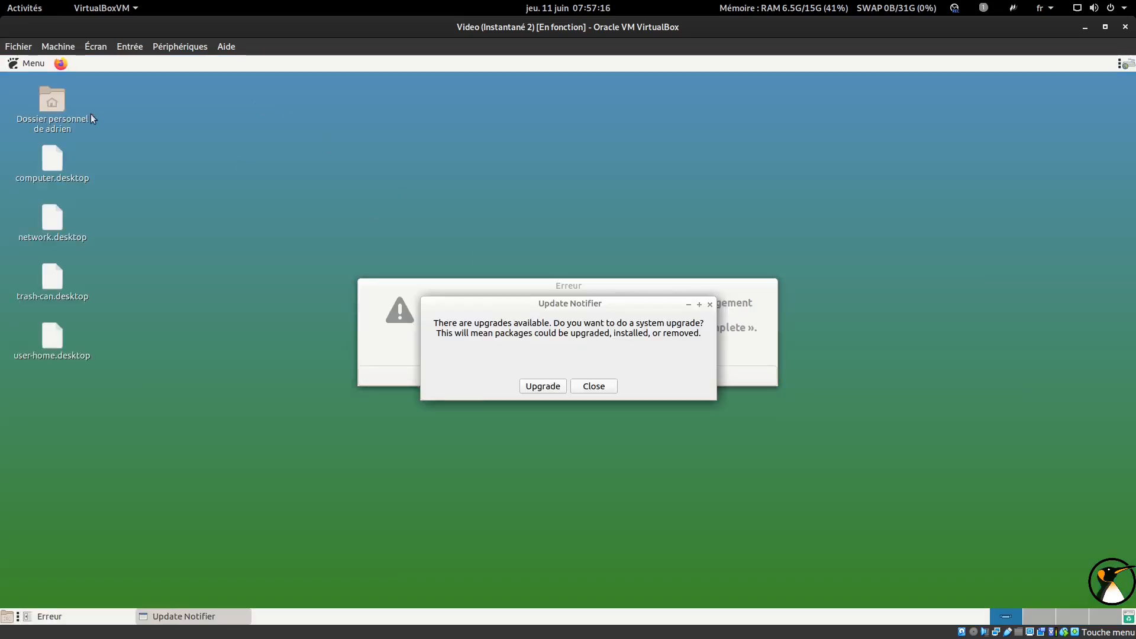
Step: Dismiss the update notifier and open À propos de moi from a maximized Centre de contrôle
left_click(610, 386)
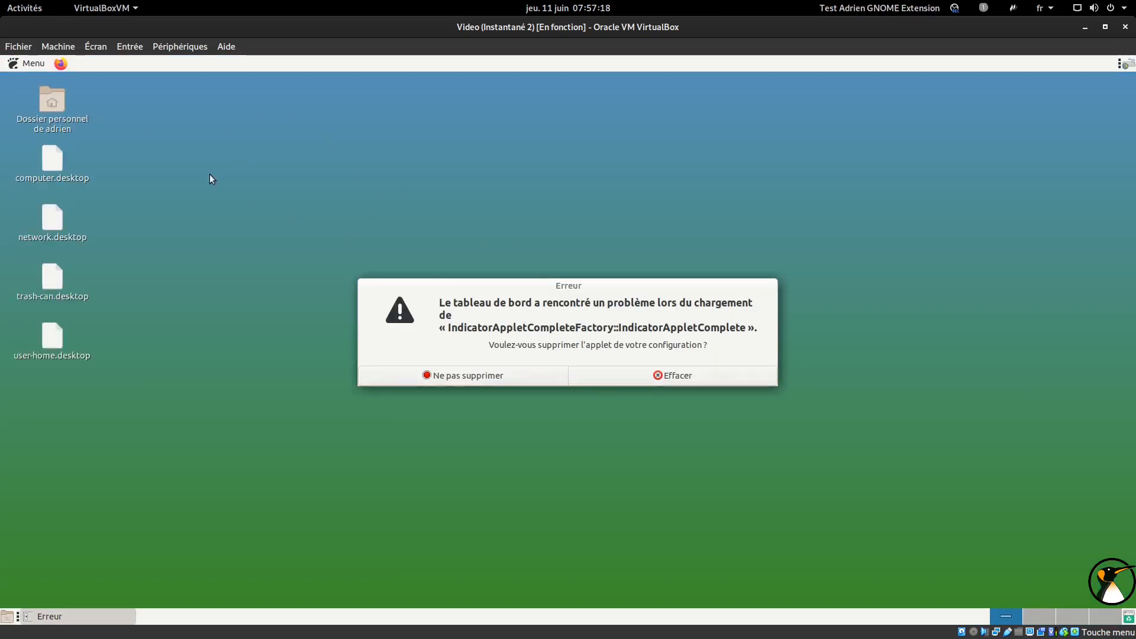
left_click(20, 62)
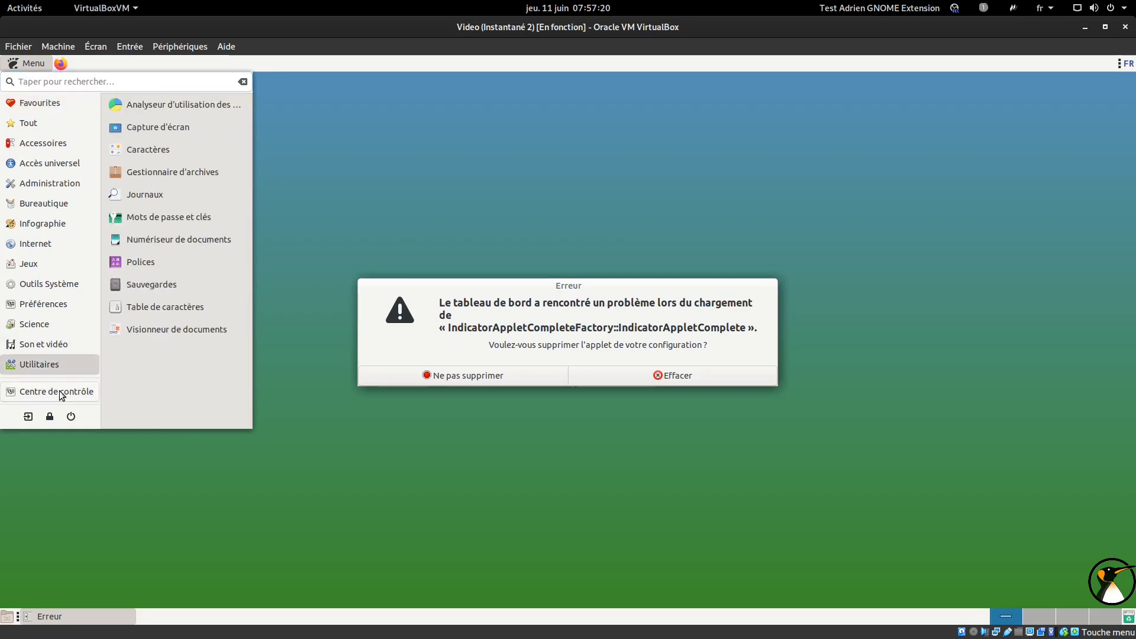
left_click(59, 391)
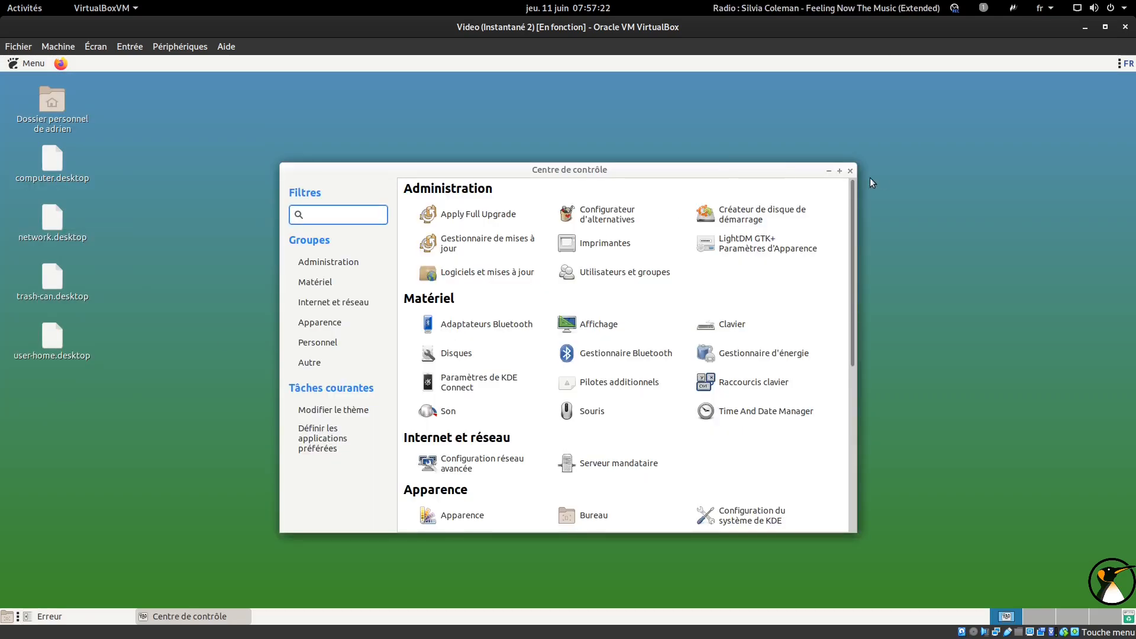
left_click(839, 171)
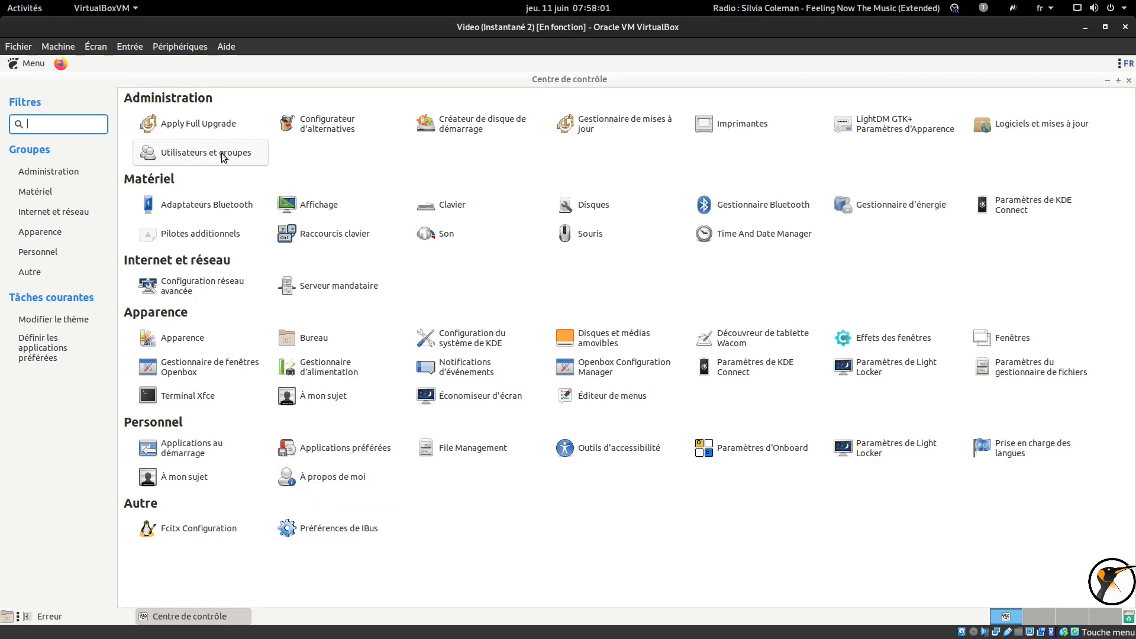
left_click(339, 483)
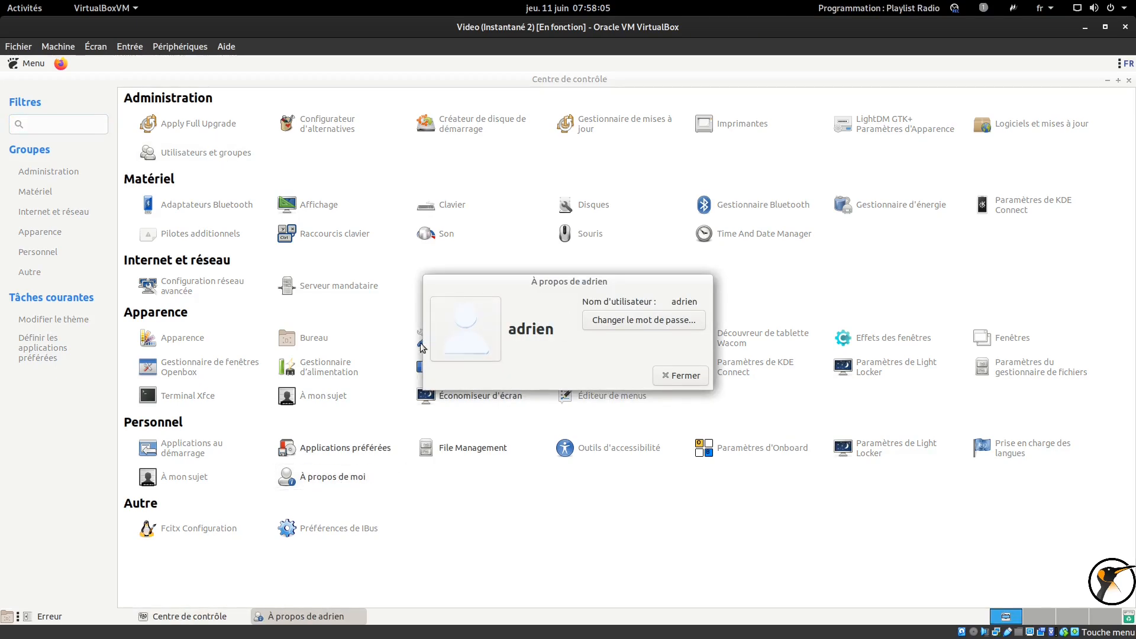
Step: Start changing the account password and authenticate with the current password
left_click(614, 324)
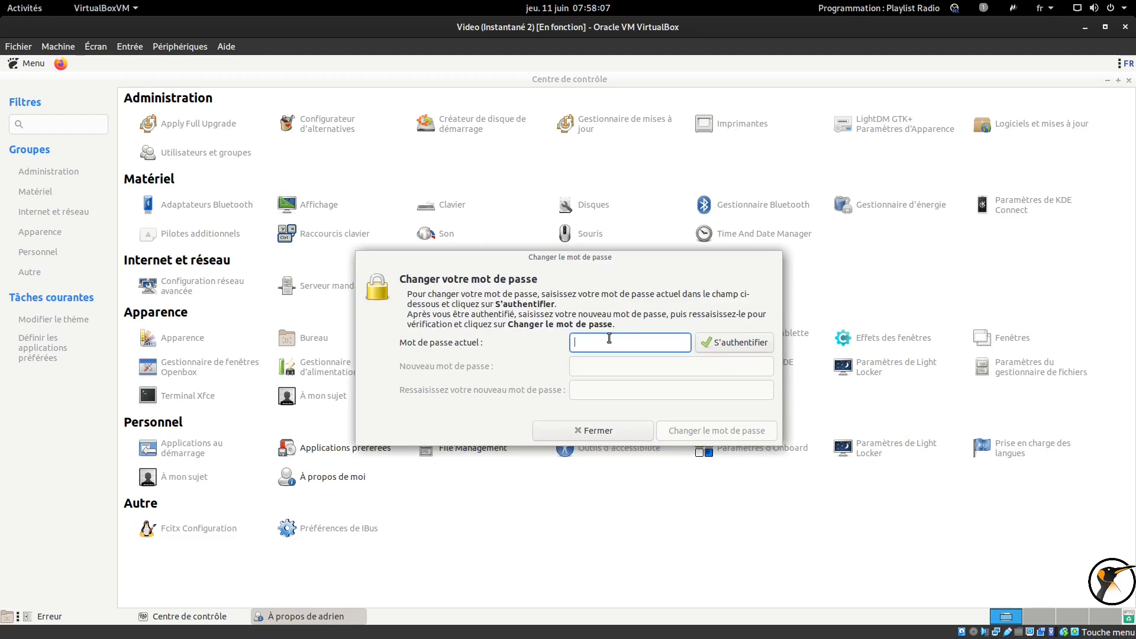
type("••")
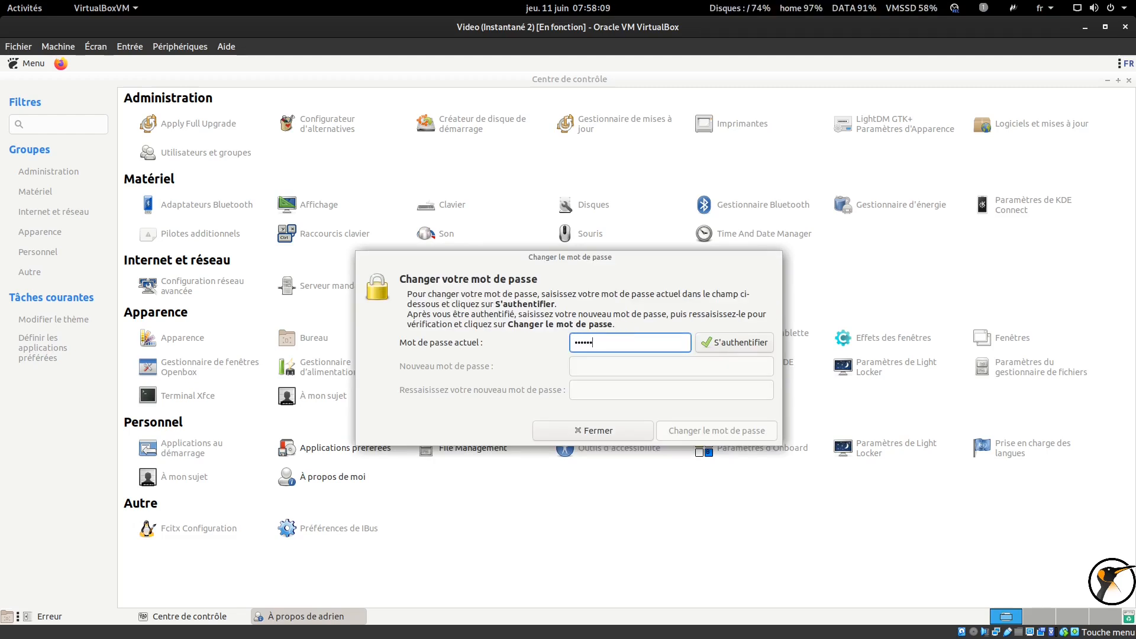
type("•")
key("Return")
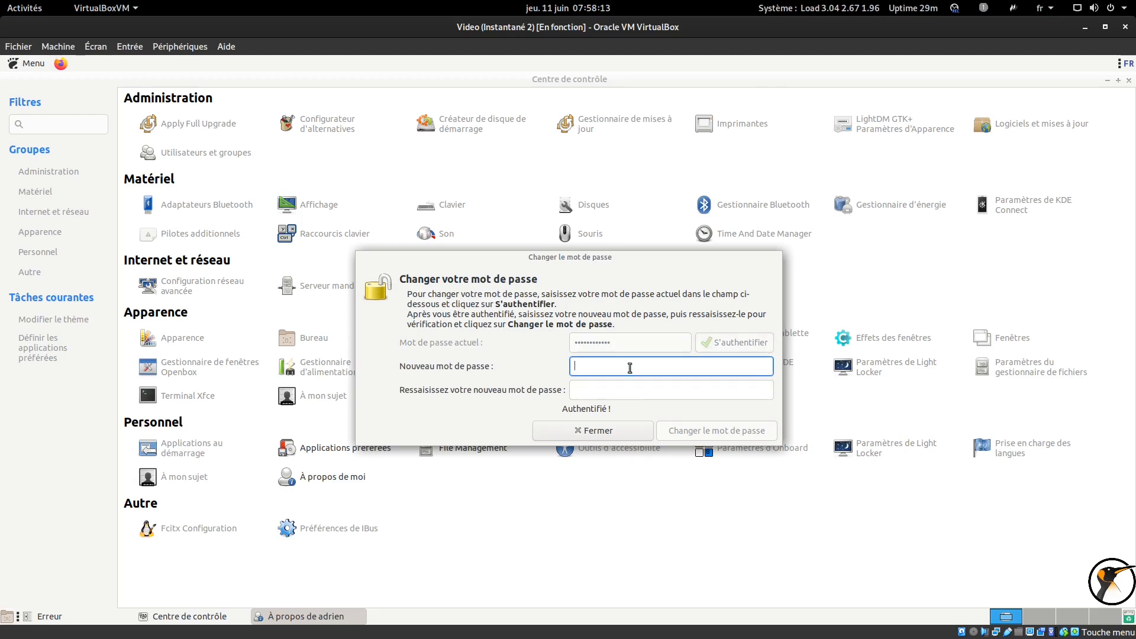
Step: Enter and confirm the new account password, apply it, and close the password and À propos dialogs
type("•")
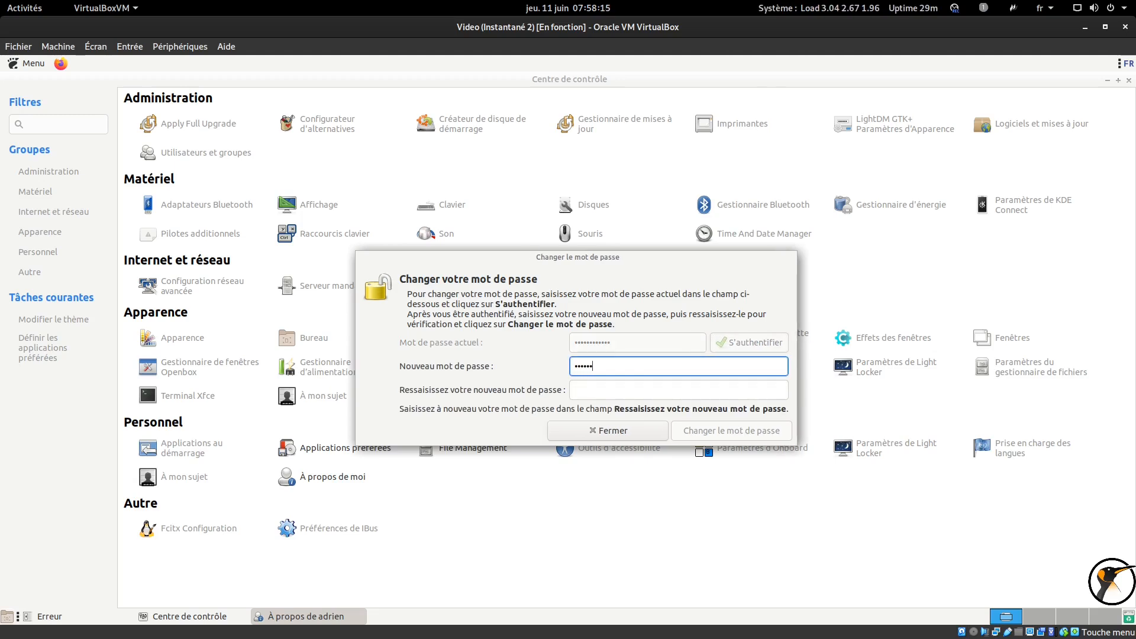
left_click(692, 389)
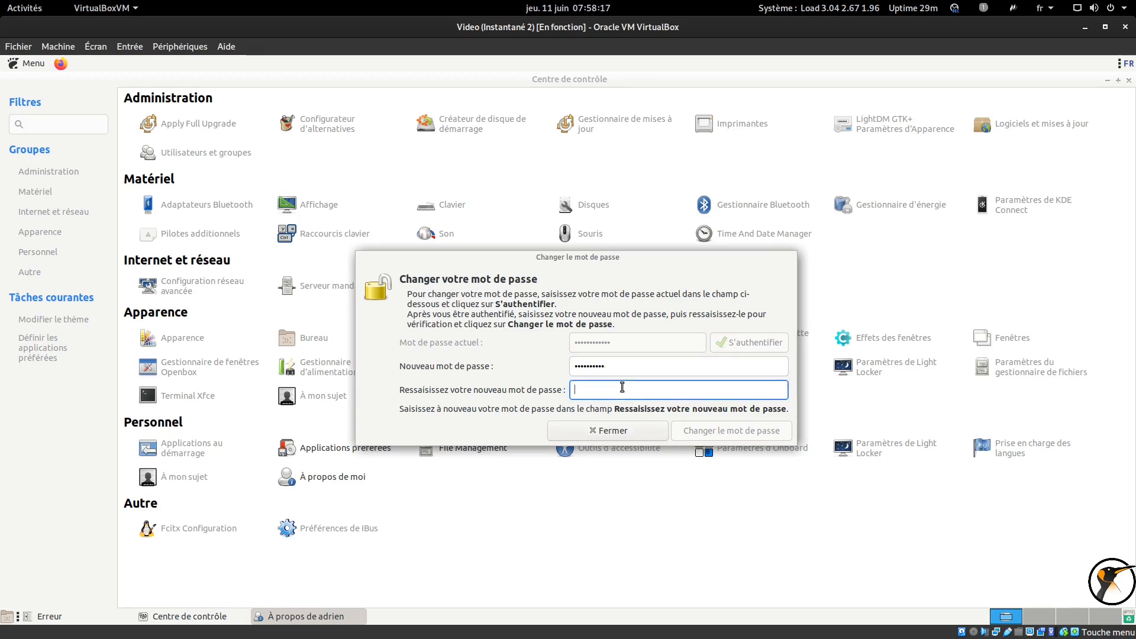
type("aaaa")
left_click(719, 434)
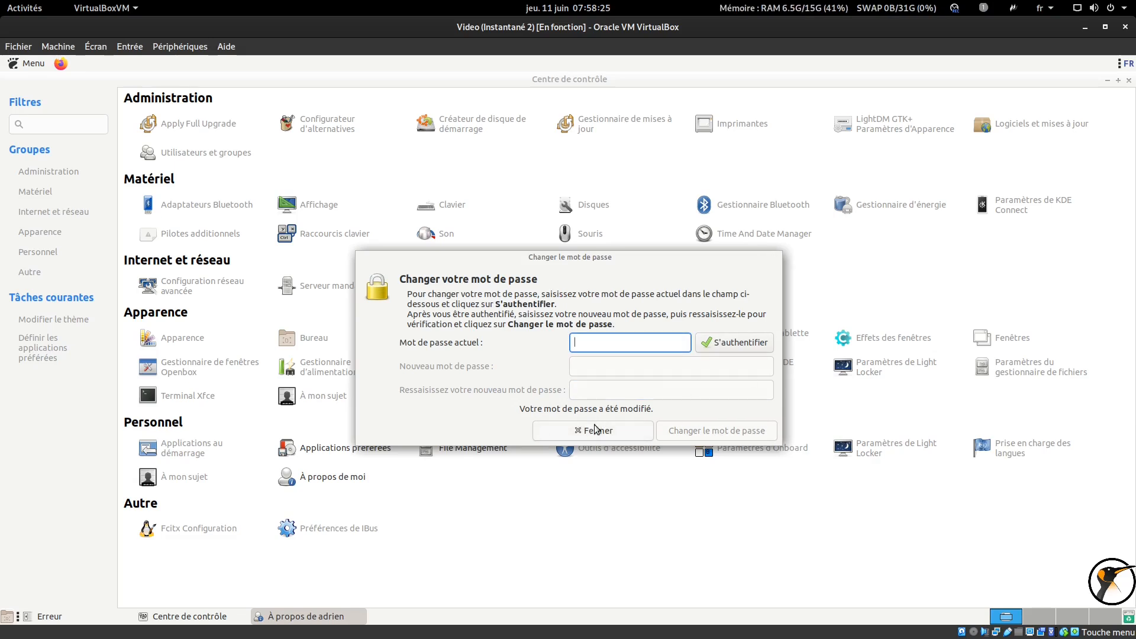
left_click(598, 431)
left_click(681, 375)
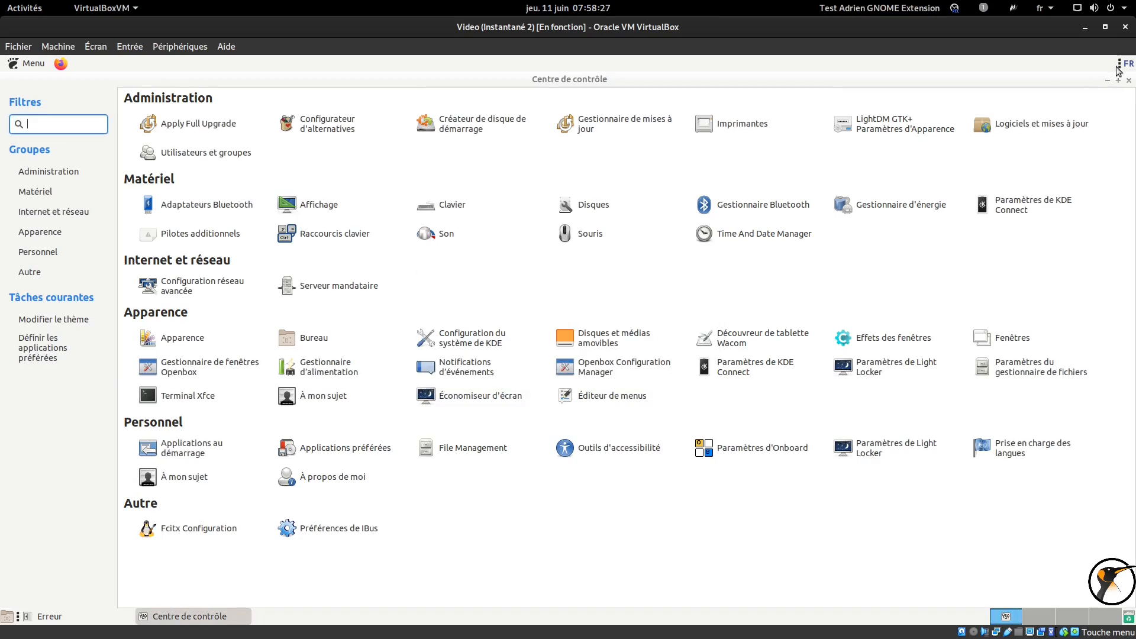
Step: Close Centre de contrôle and log out of the MATE session
left_click(1128, 80)
left_click(33, 67)
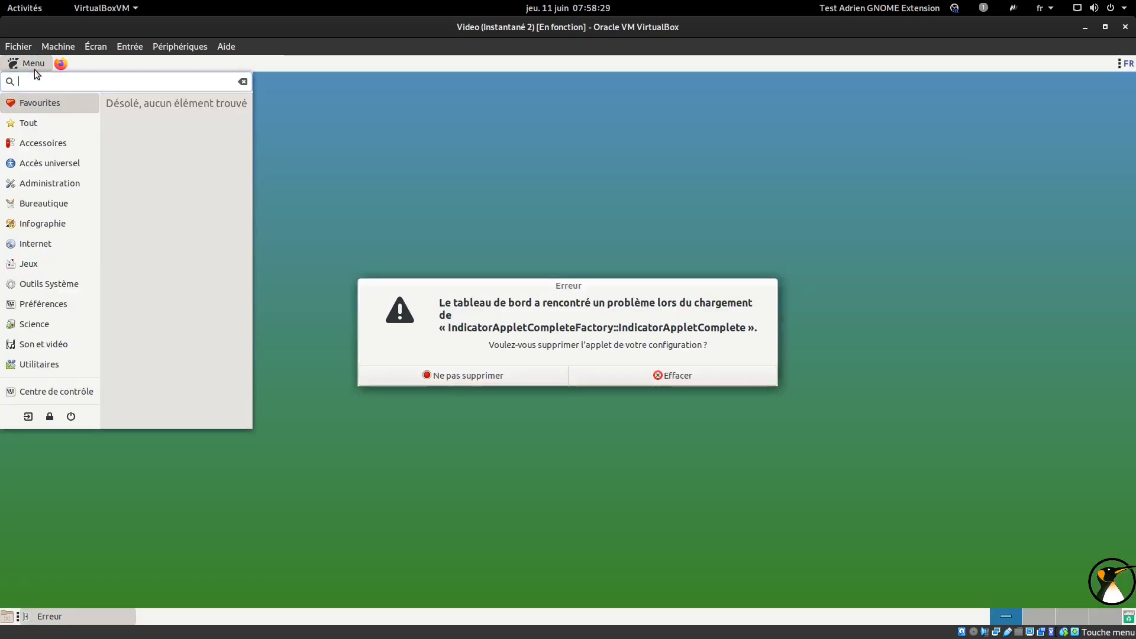
left_click(47, 414)
left_click(668, 393)
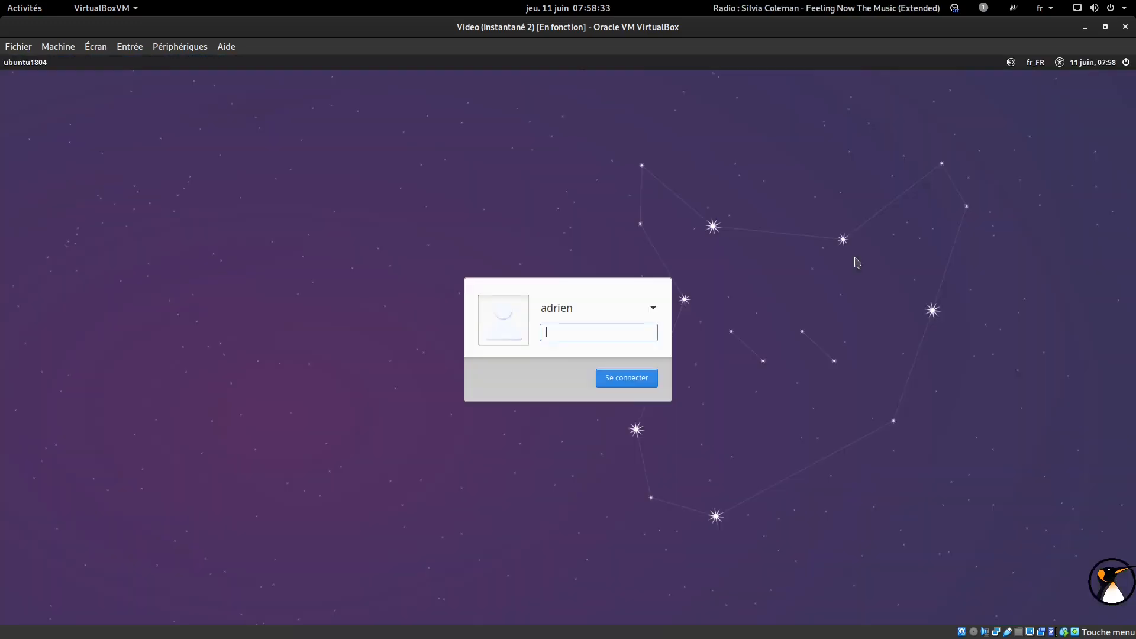
Step: Choose the LXQt desktop session and log in with the new account password
left_click(1011, 63)
left_click(1018, 78)
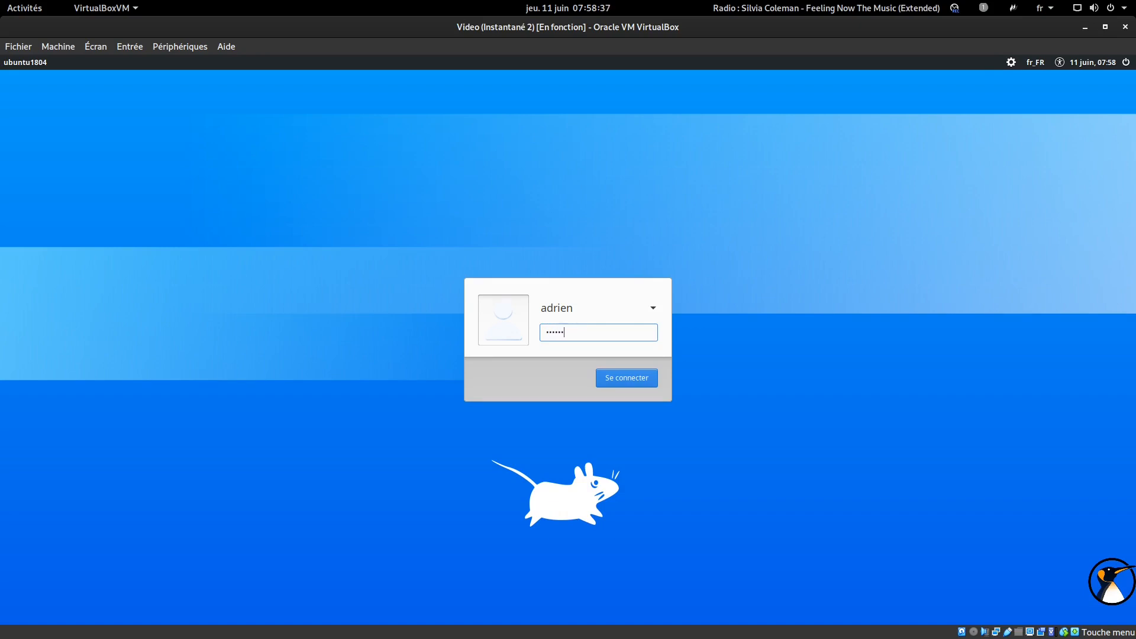
type("•")
key("Return")
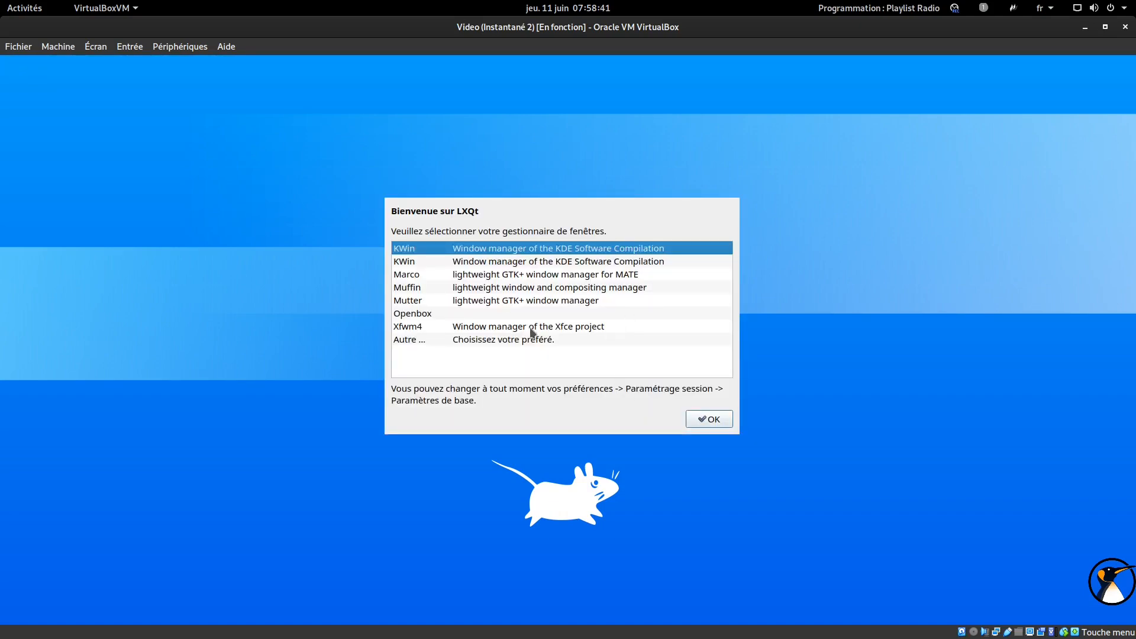
Step: Select Openbox as the window manager for the LXQt session
left_click(456, 313)
left_click(695, 421)
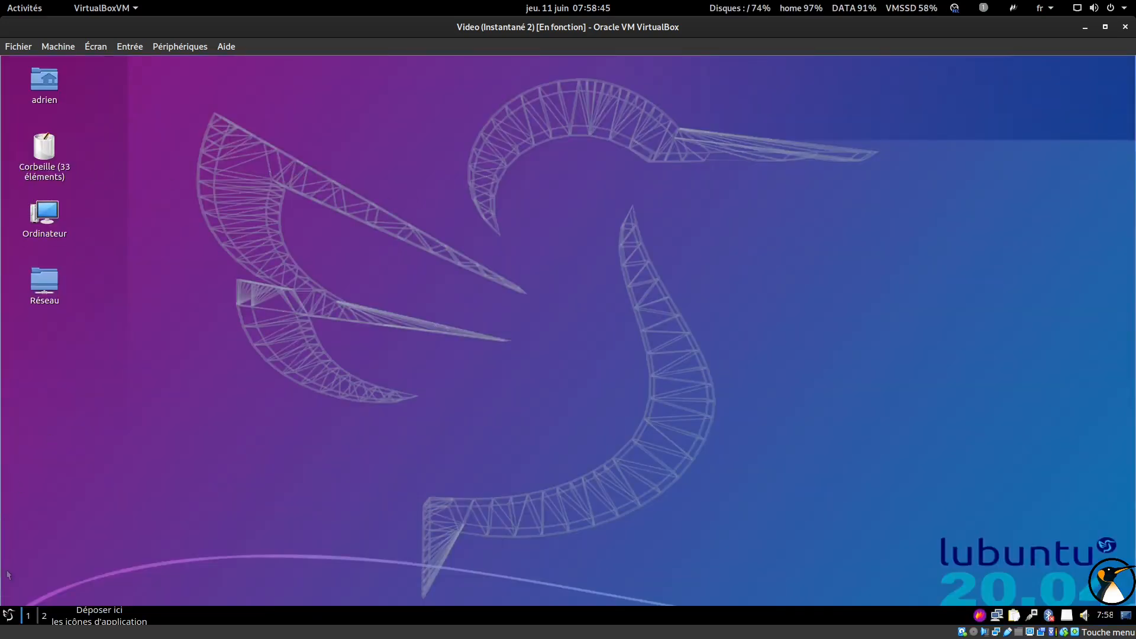
left_click(591, 388)
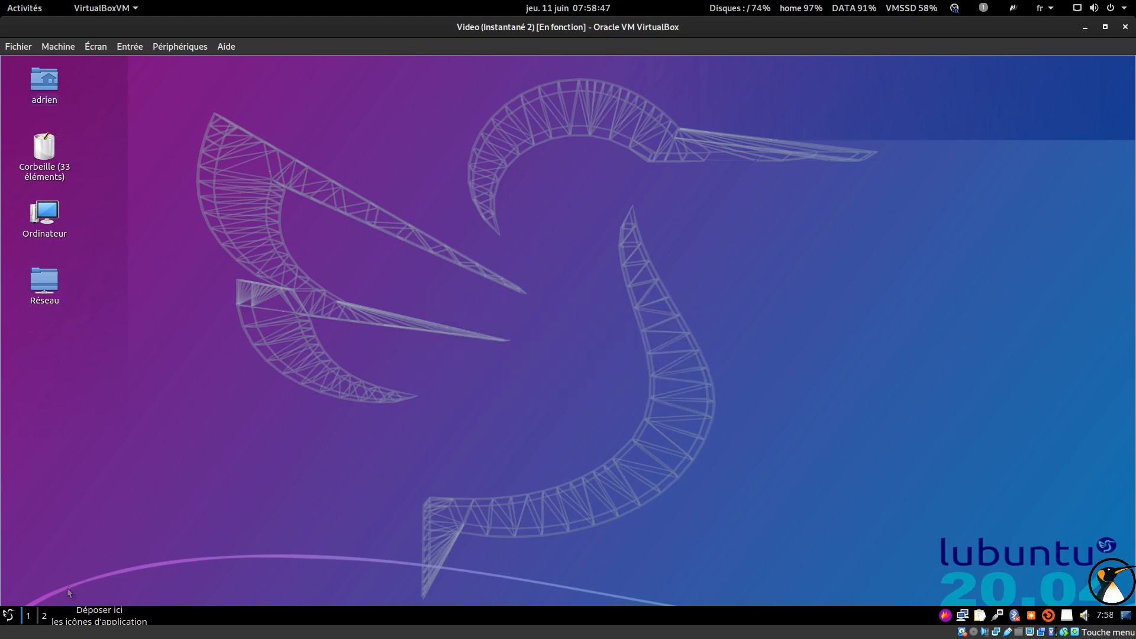
Step: Open the users and groups settings from the LXQt Configuration Center and move the window over the center of the desktop
left_click(9, 616)
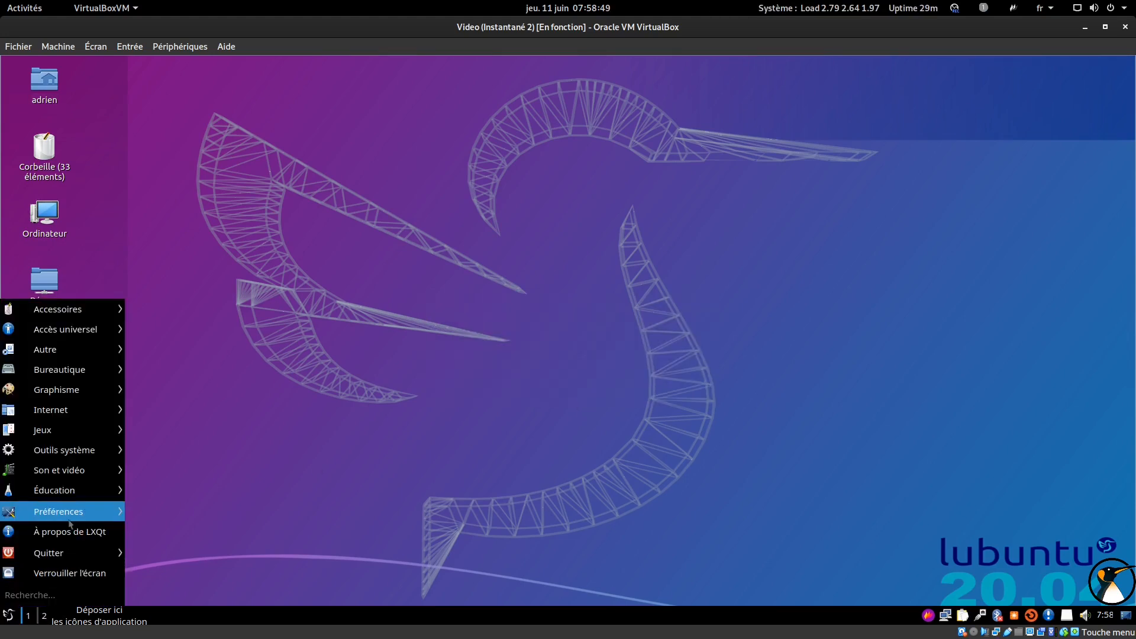
mouse_move(72, 514)
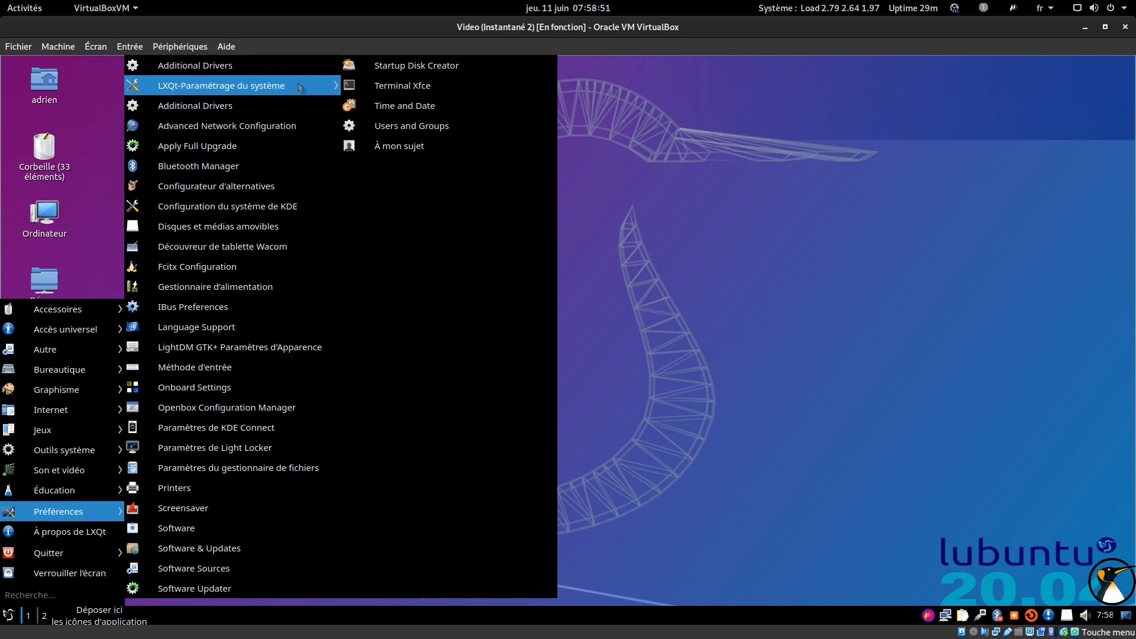
mouse_move(300, 88)
left_click(413, 86)
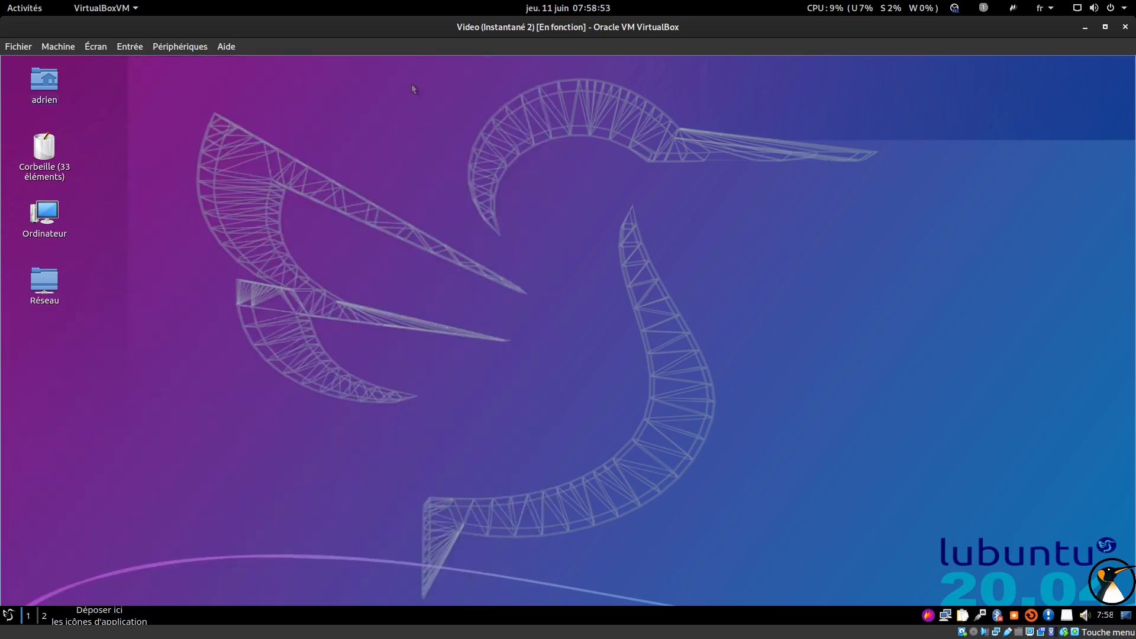
left_click_drag(424, 79, 429, 72)
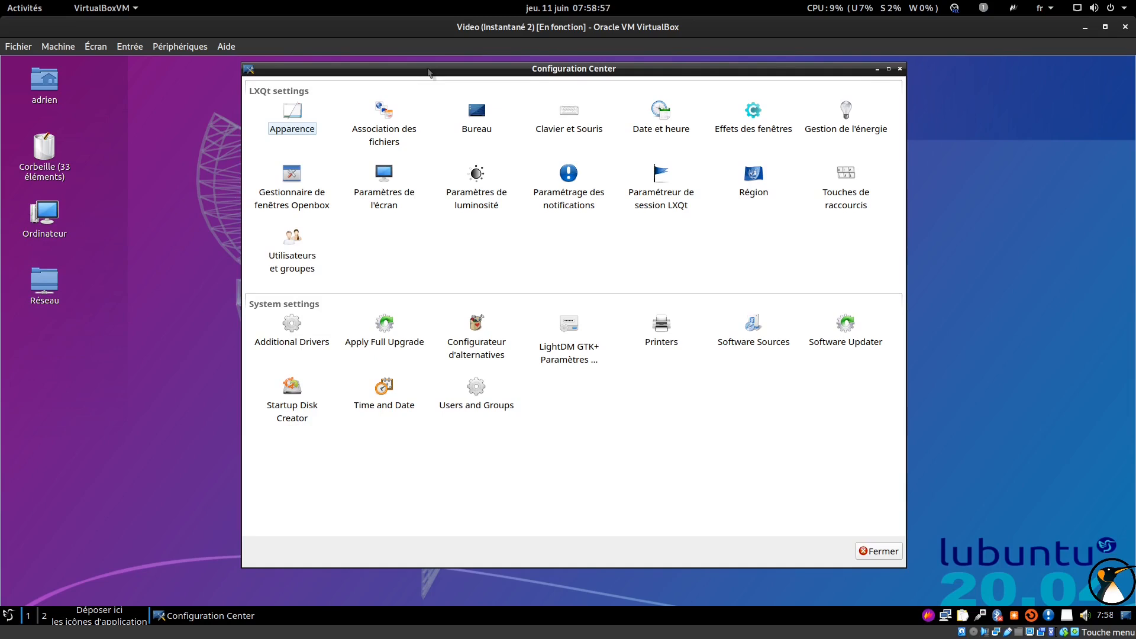
left_click(298, 240)
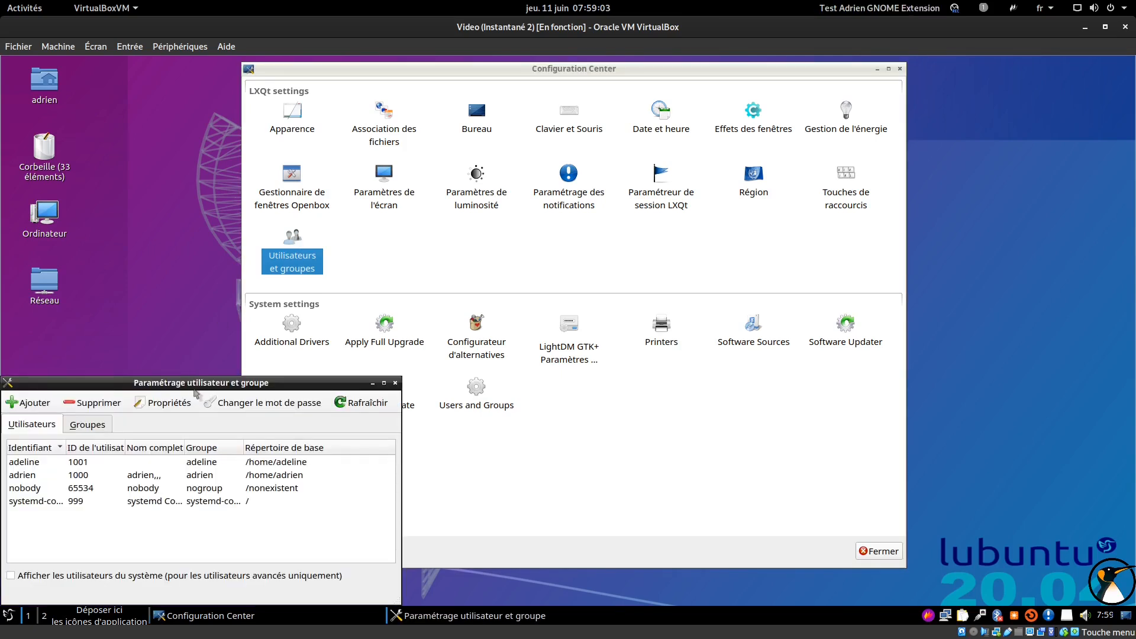
left_click_drag(772, 354, 884, 448)
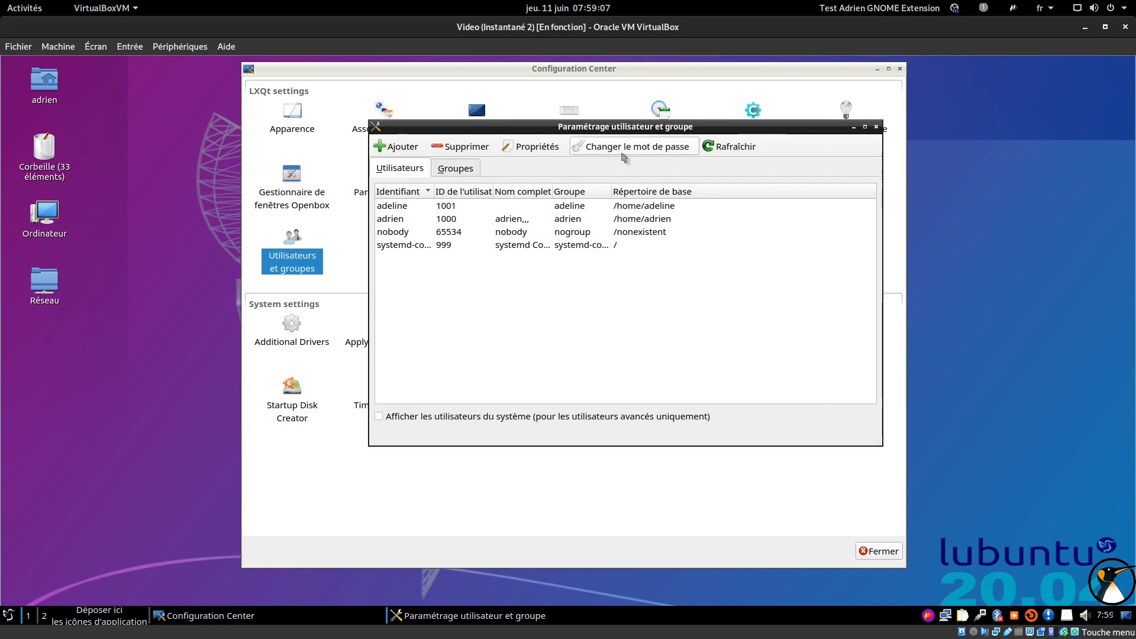
Step: Try to set a new password for the logged-in user's account, authenticating with the account password, and dismiss the resulting dialog
left_click(400, 219)
left_click(596, 149)
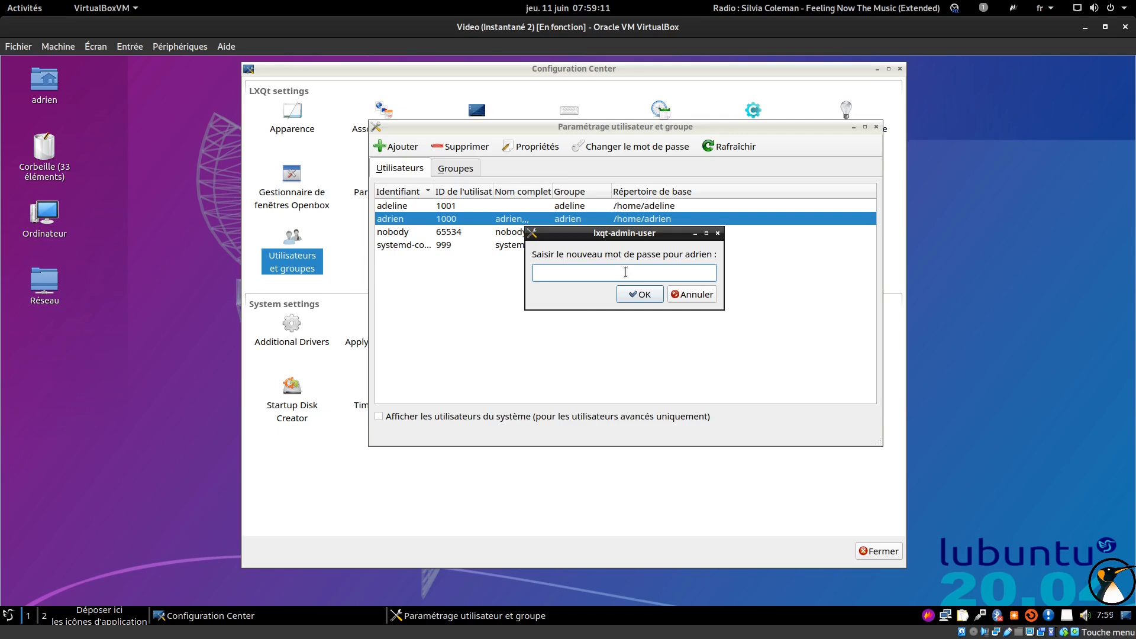
type("aa")
key("BackSpace")
key("BackSpace")
type("aaaaaaaaaaaa")
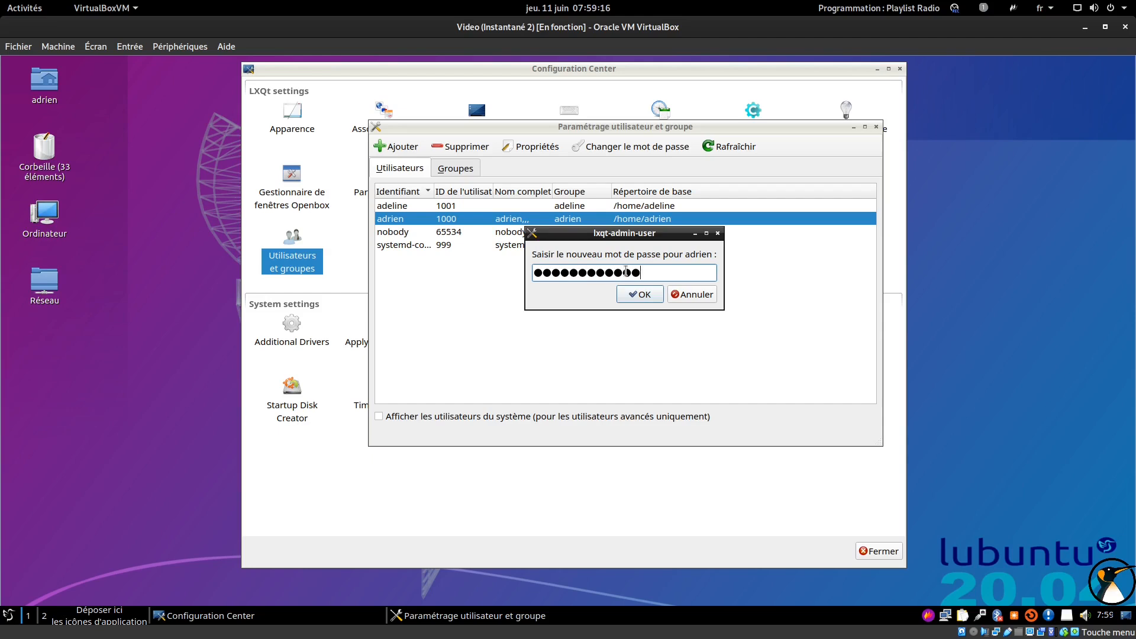
left_click(651, 298)
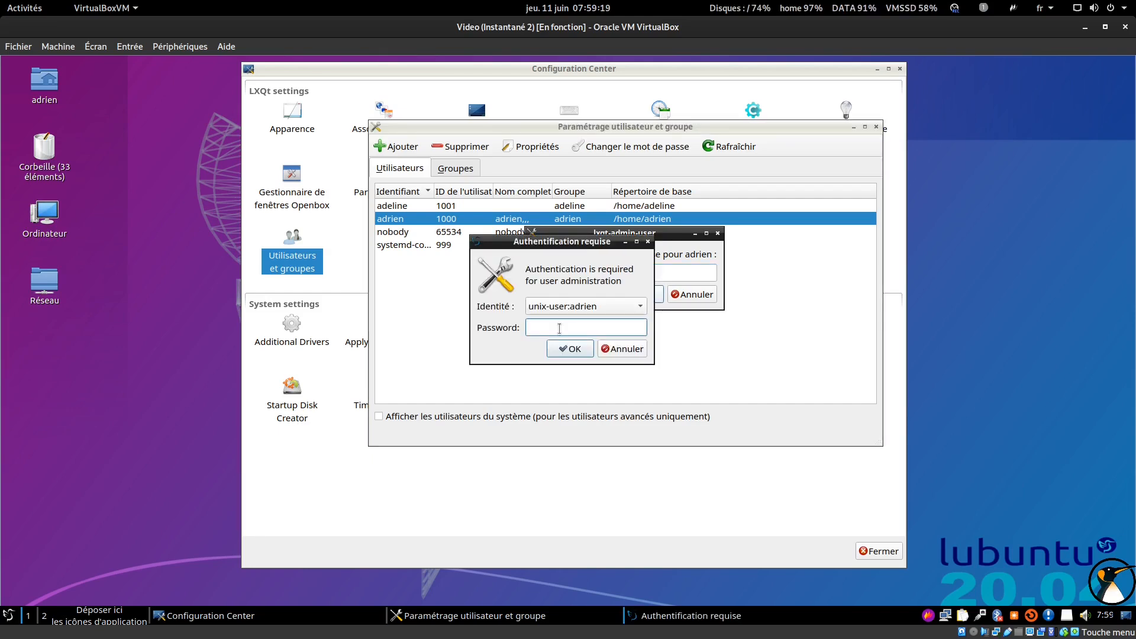
type("aaaaaaaaa")
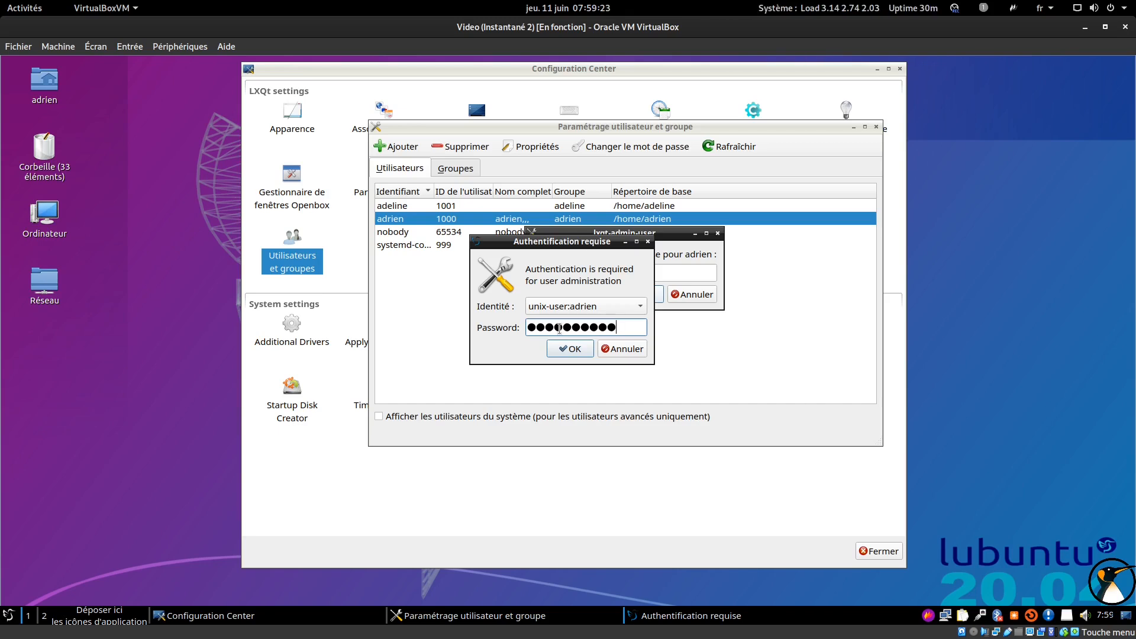
left_click(567, 349)
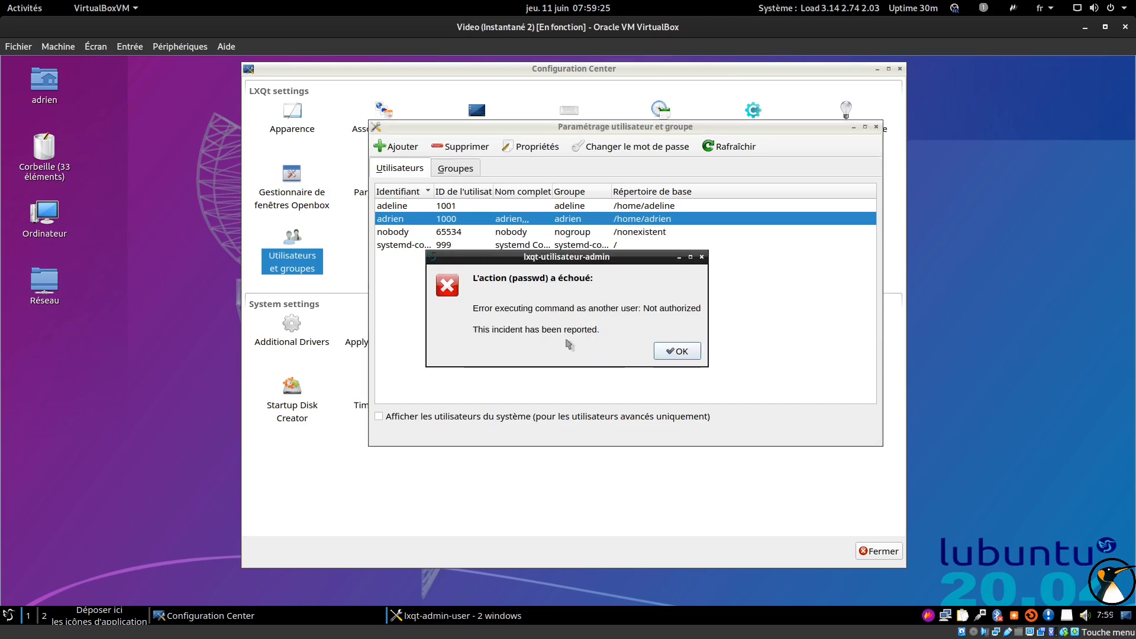
left_click(679, 352)
Step: Retry the password change for the same account, entering the new password and the authentication password again
left_click(599, 147)
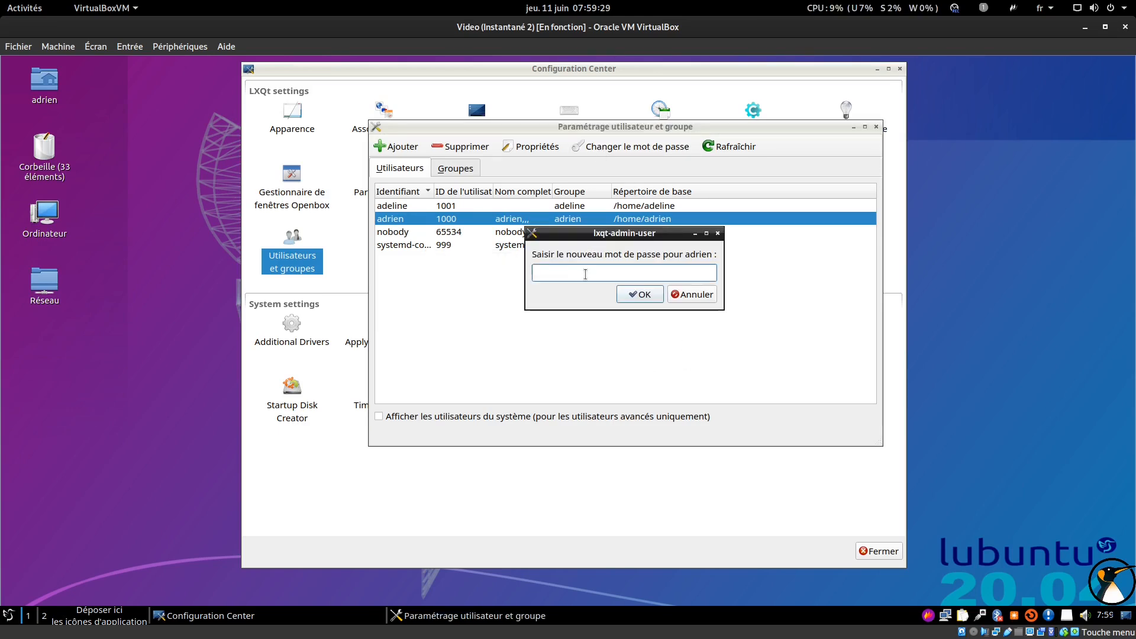
type("●●●●●●●●●●●●●")
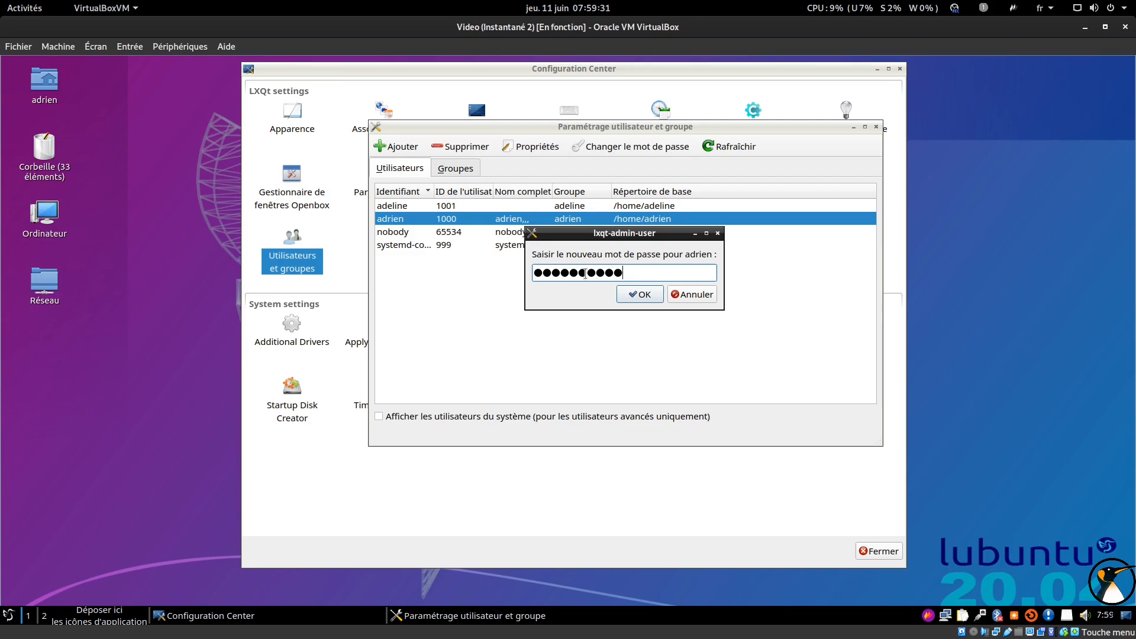
left_click(642, 295)
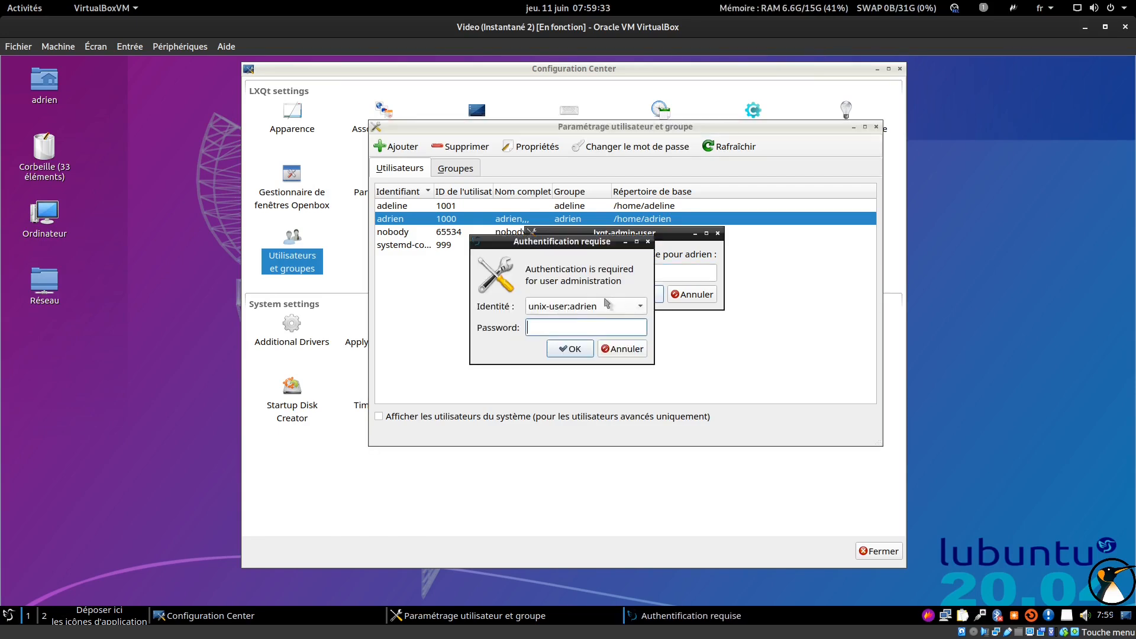
type("●●●●●")
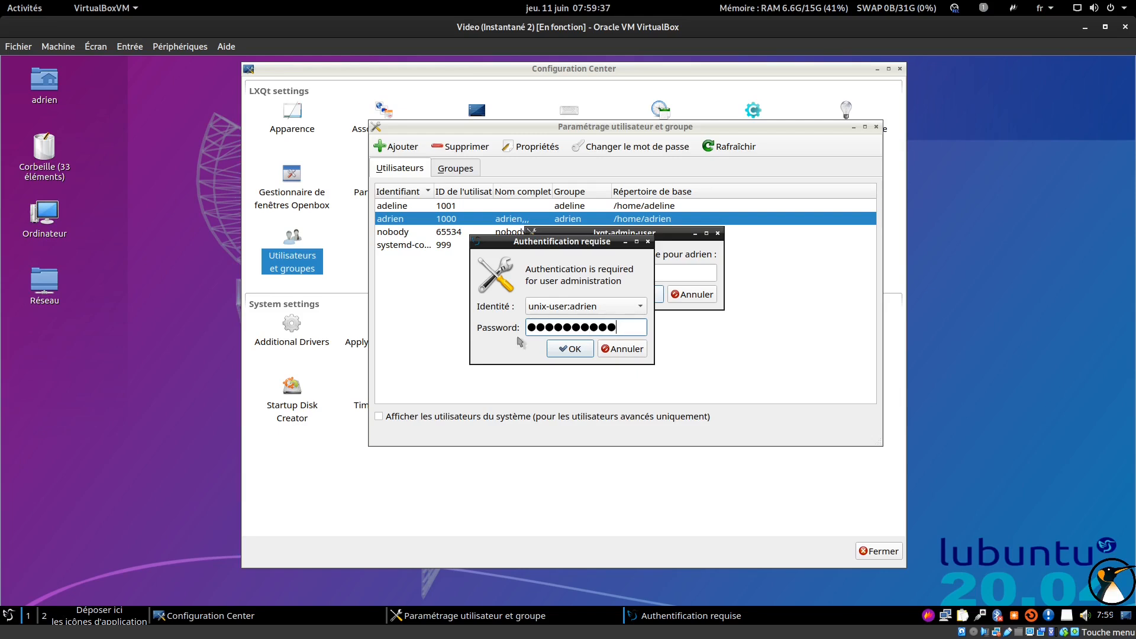
left_click(566, 349)
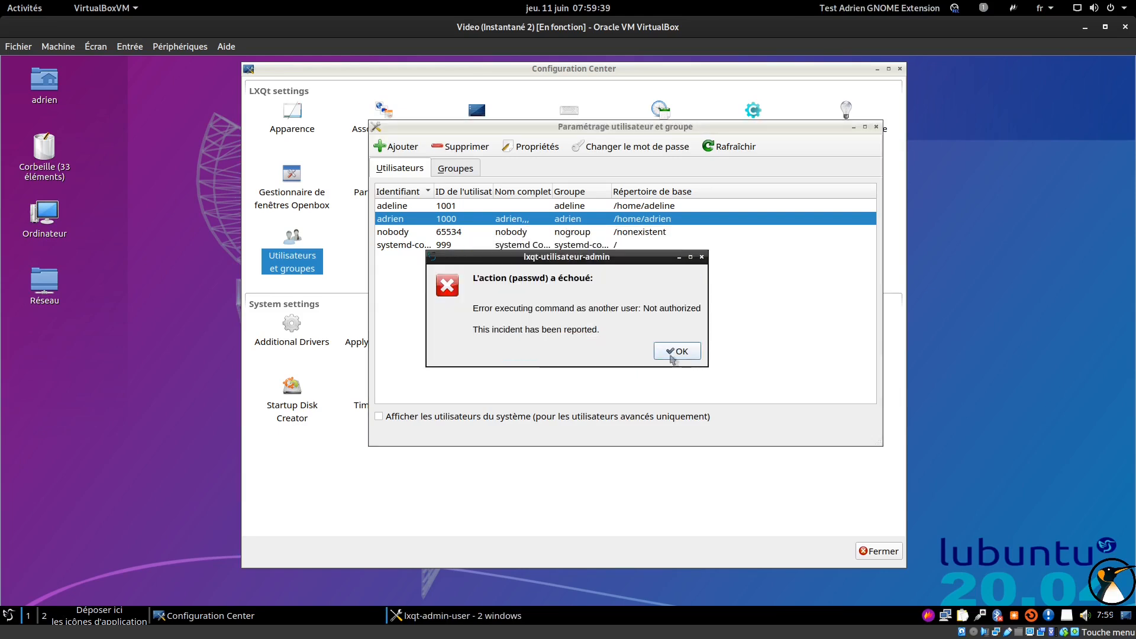
left_click(676, 352)
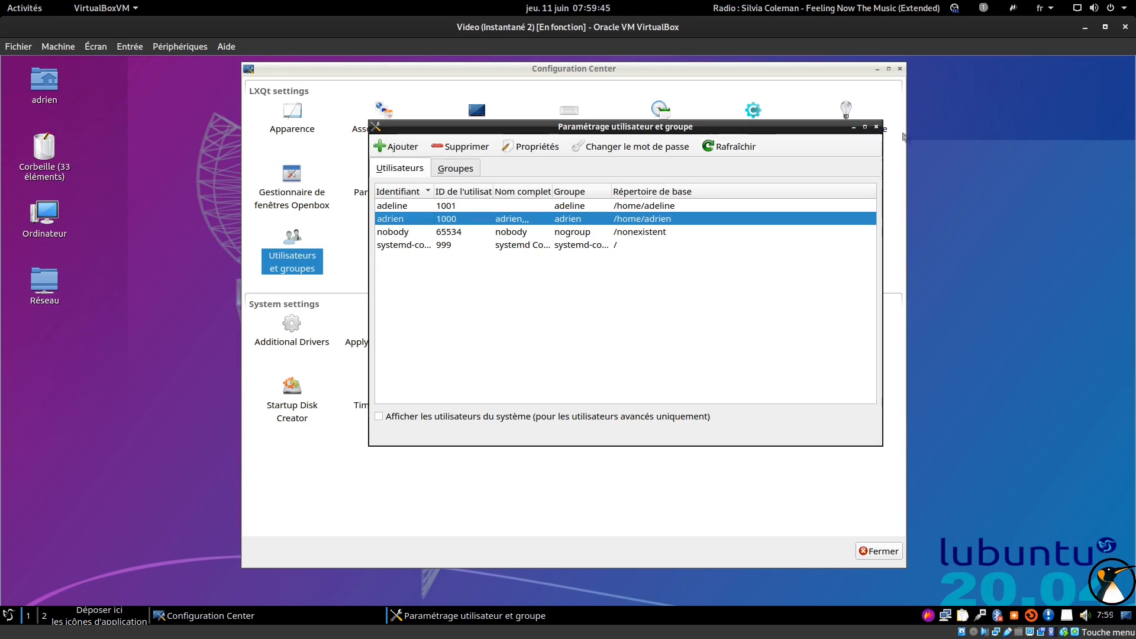
Step: Close the user and group settings and the Configuration Center
left_click(877, 127)
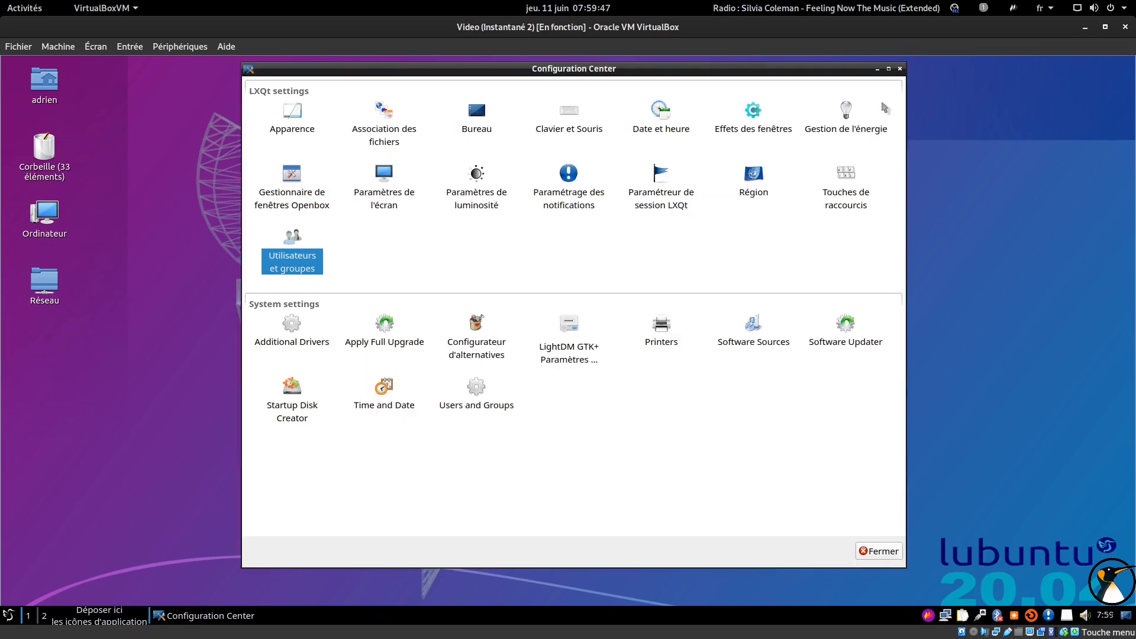
left_click(900, 69)
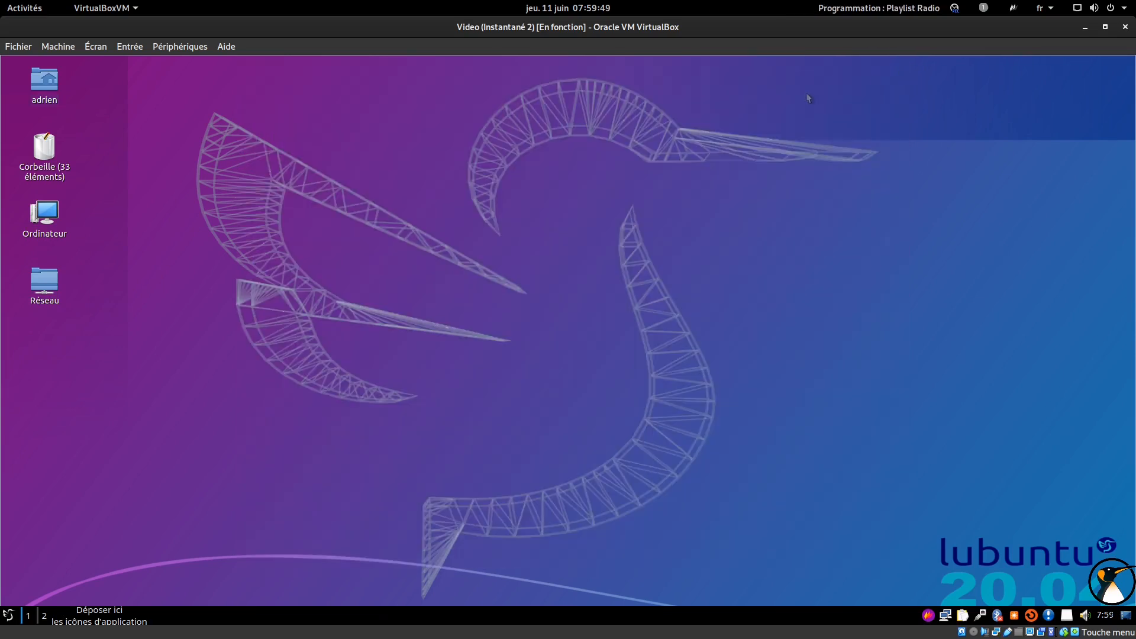
left_click(8, 615)
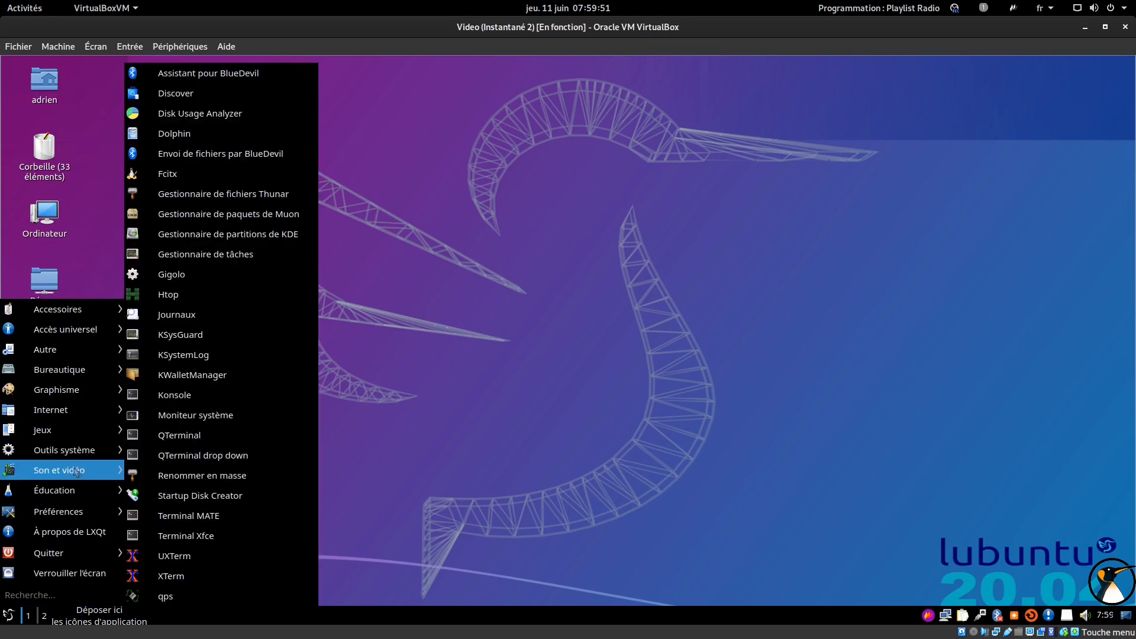
mouse_move(72, 510)
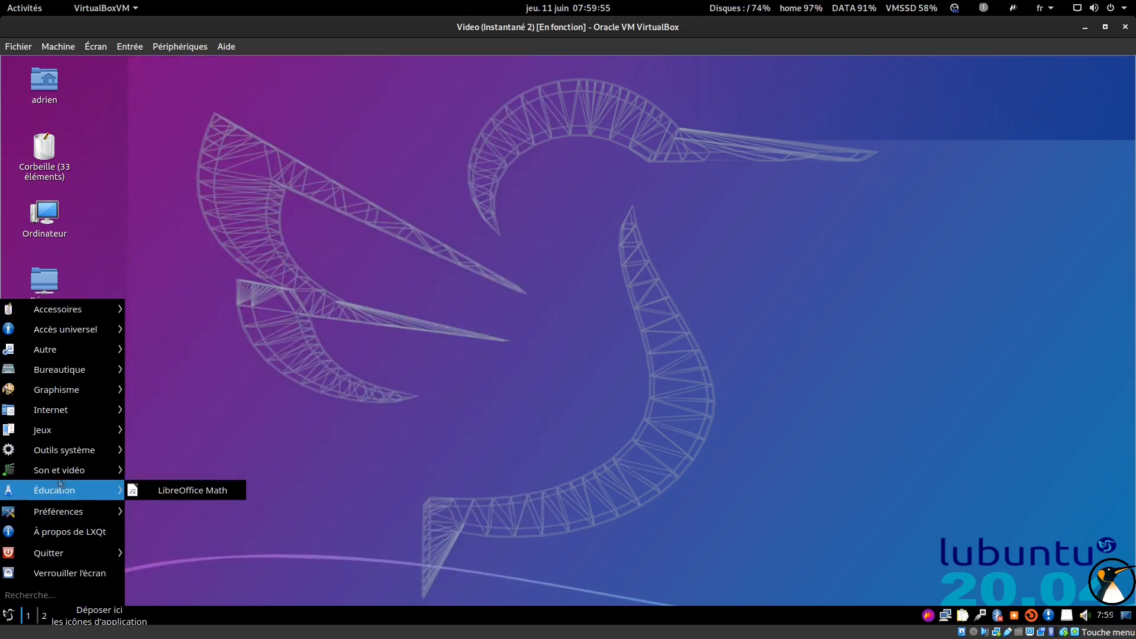
mouse_move(85, 314)
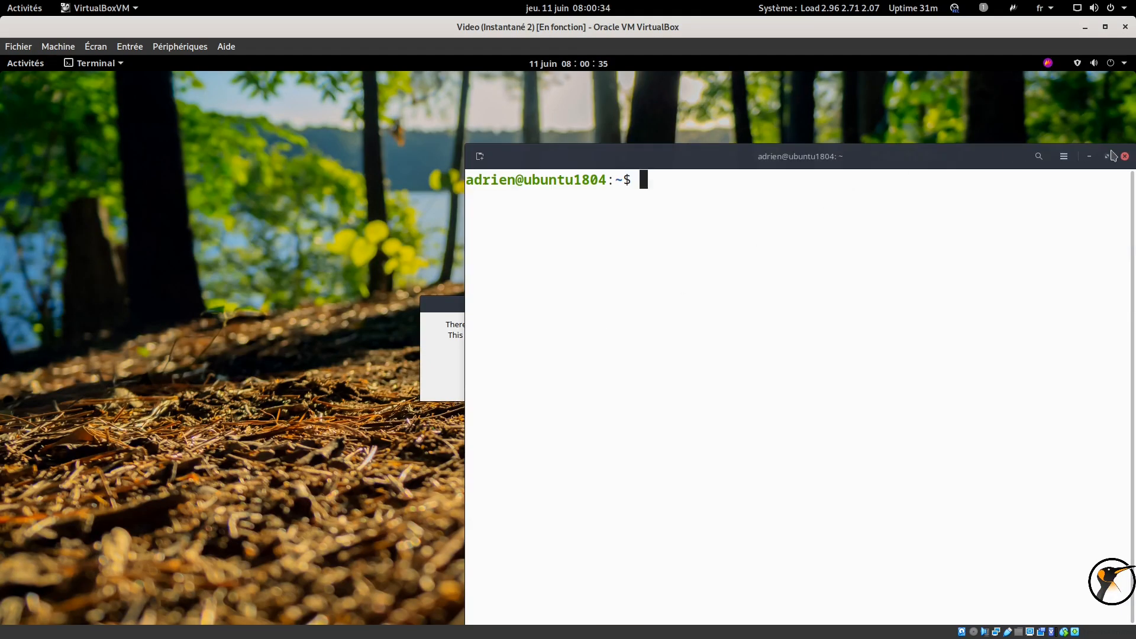
Step: Maximize the terminal, display the help with passwd --help, and examine the command name and LOGIN argument in its usage line
left_click(1107, 156)
type("passwd --help")
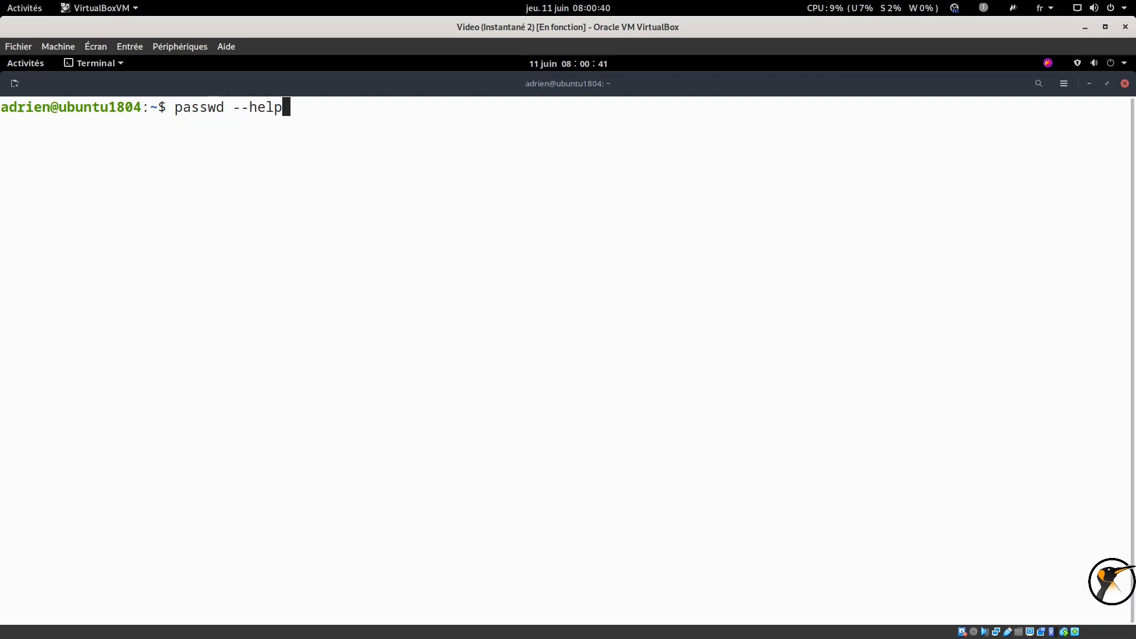
key("Return")
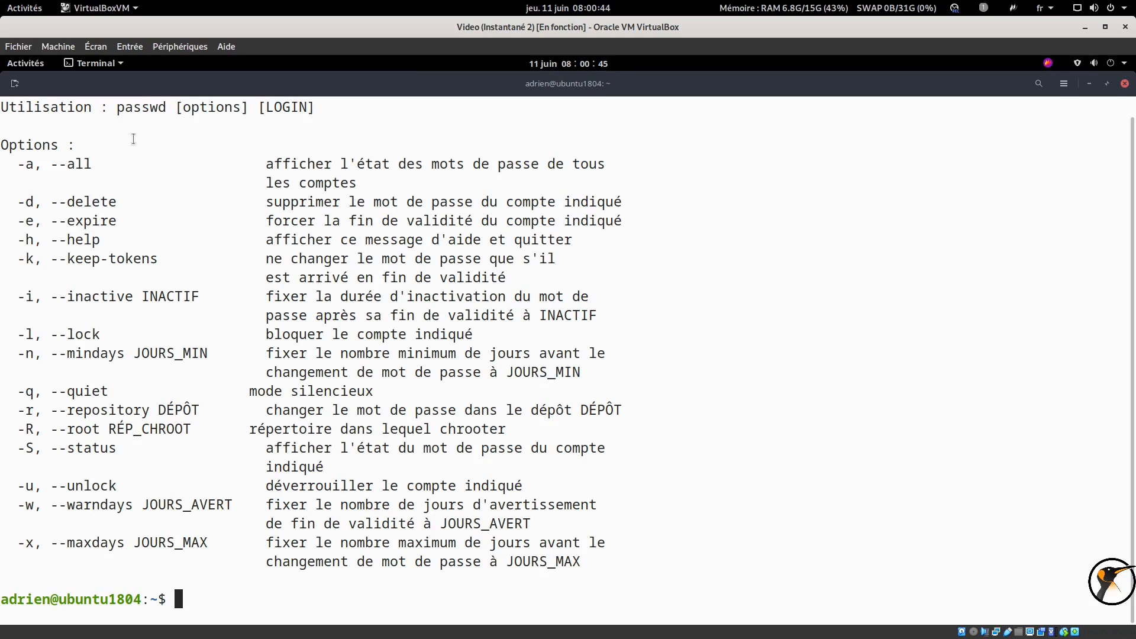
double_click(130, 107)
double_click(303, 108)
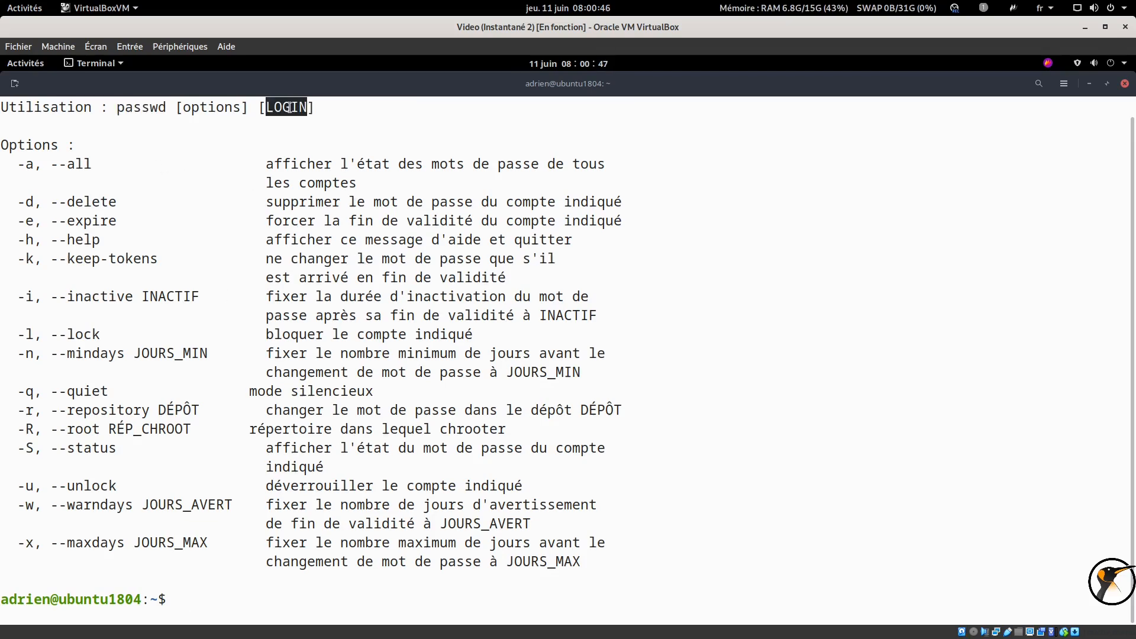
left_click(442, 155)
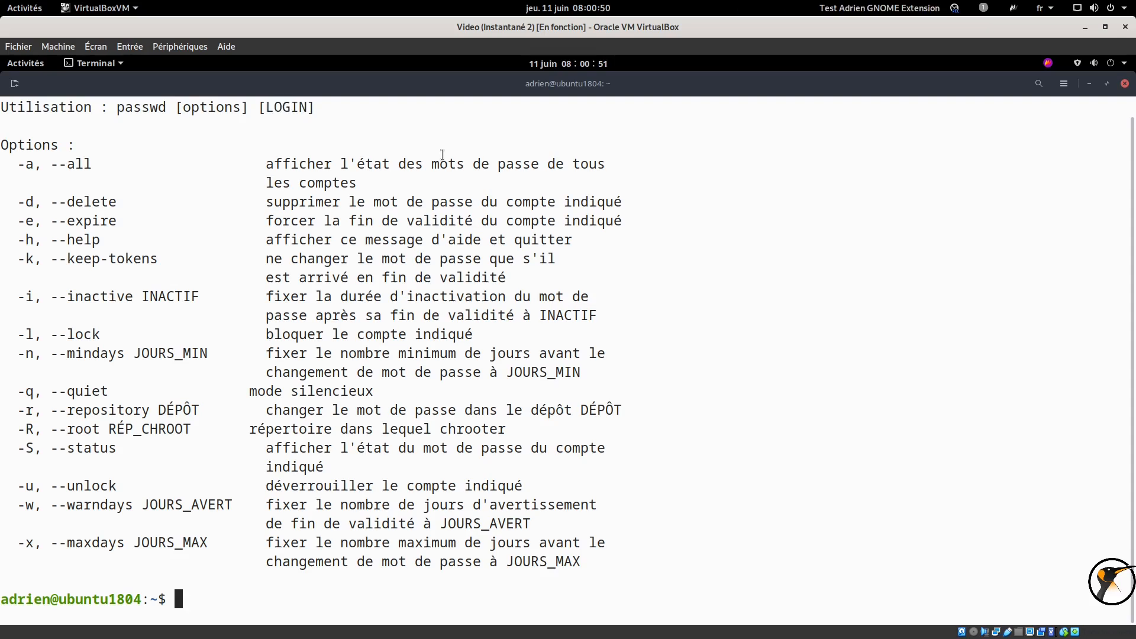
Step: Run passwd and change the account password by entering the current password, the new password and its confirmation
type("passwd")
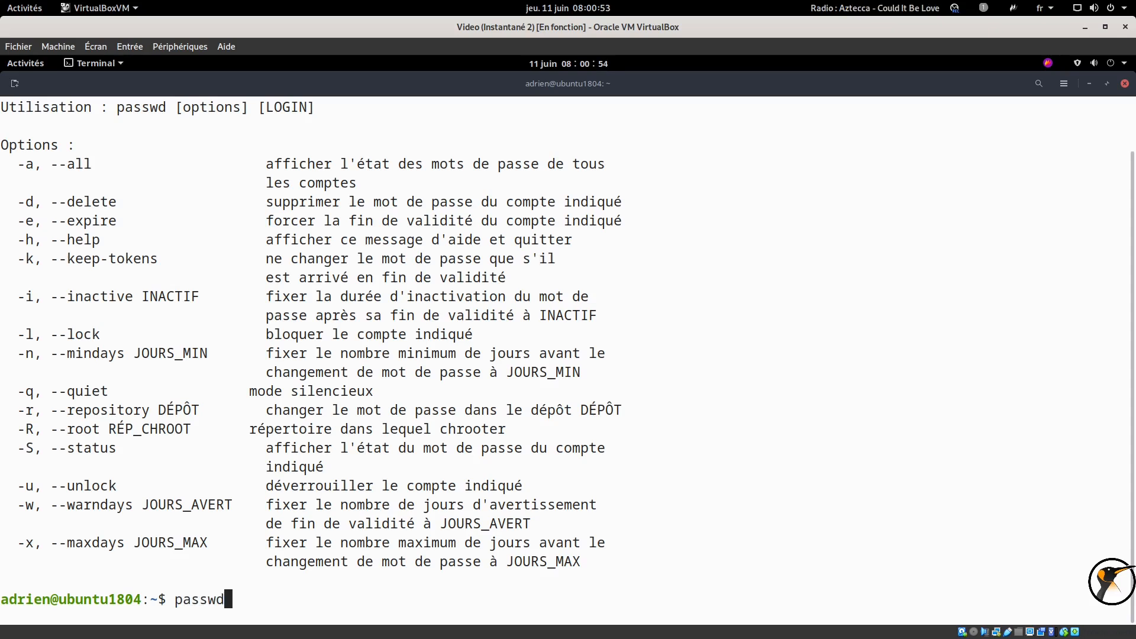
key("Return")
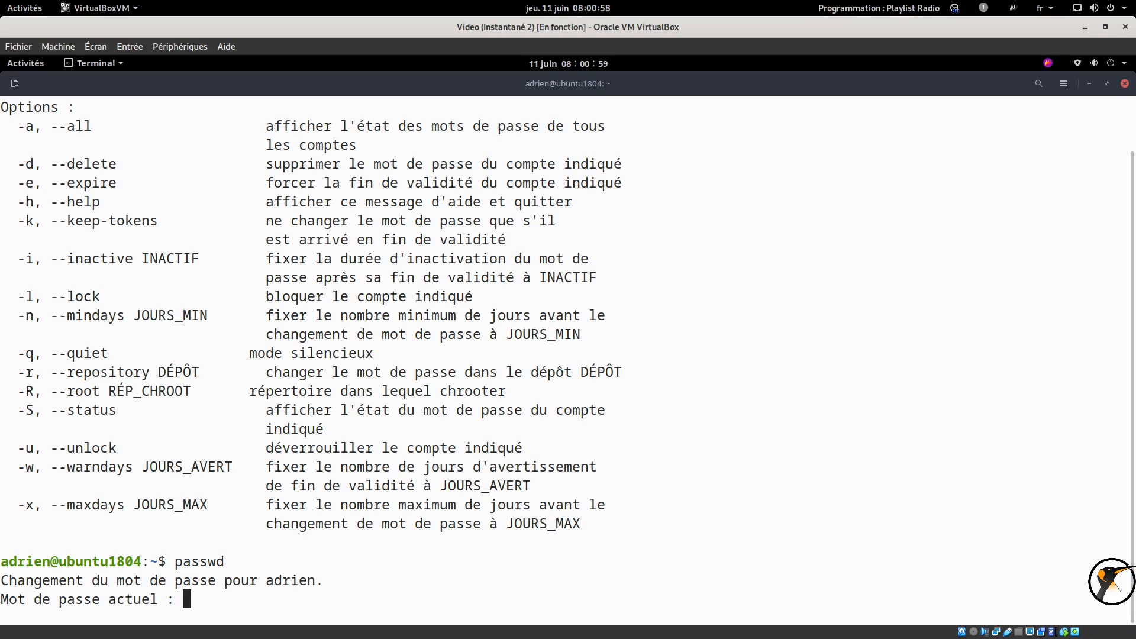
key("Return")
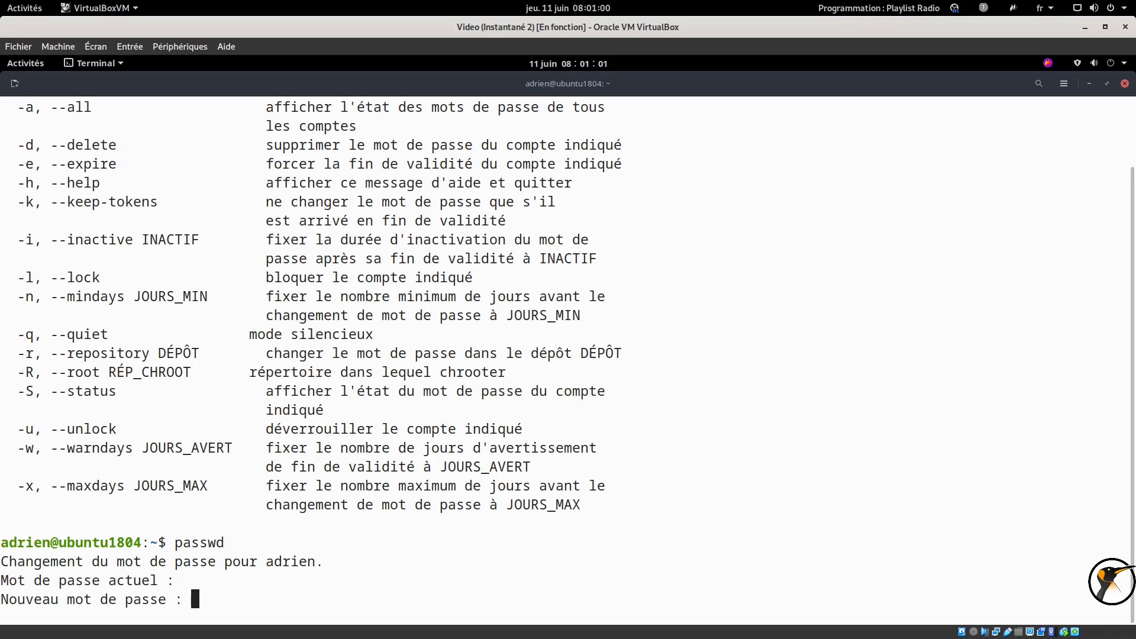
key("Return")
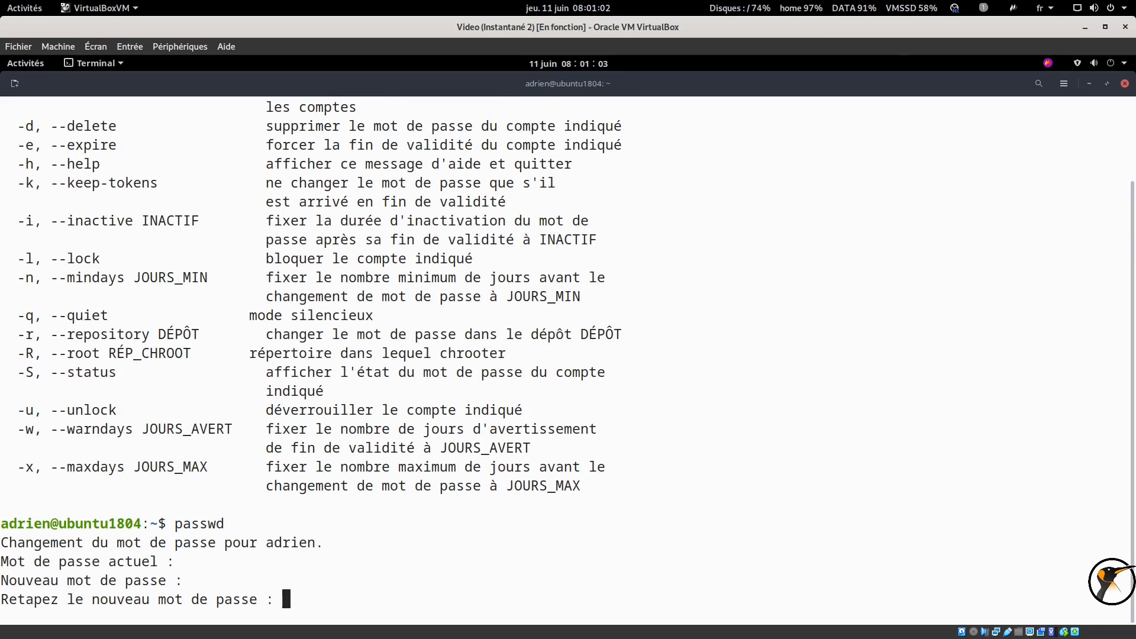
key("Return")
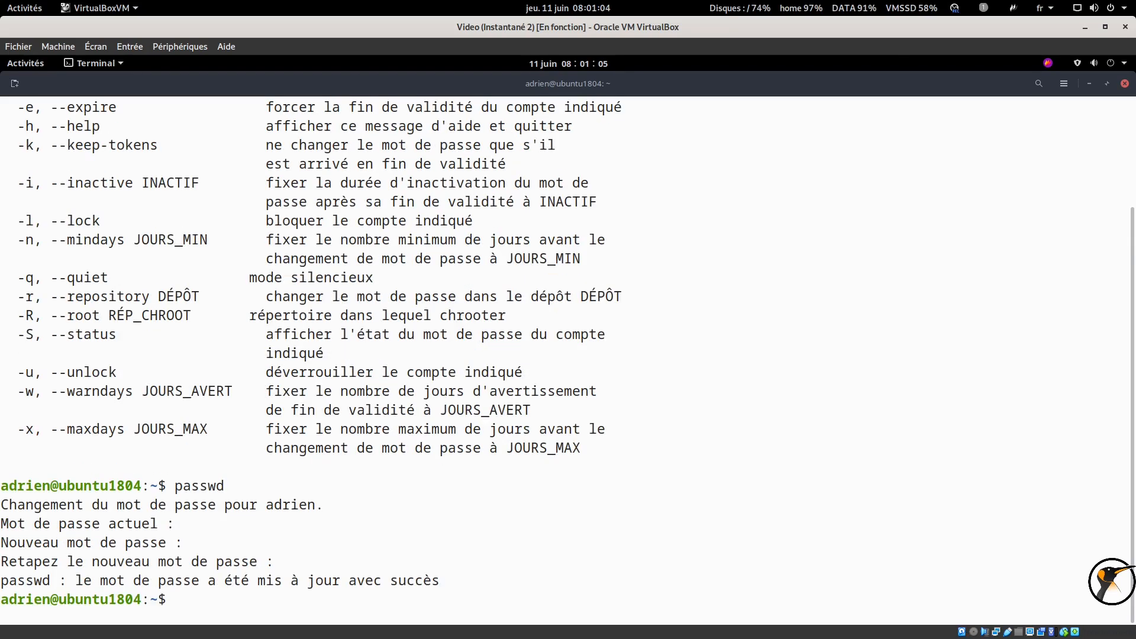
Step: Try another password change with passwd, entering the current password and a new one twice, and abort at the repeated new-password prompt
key("Up")
key("Return")
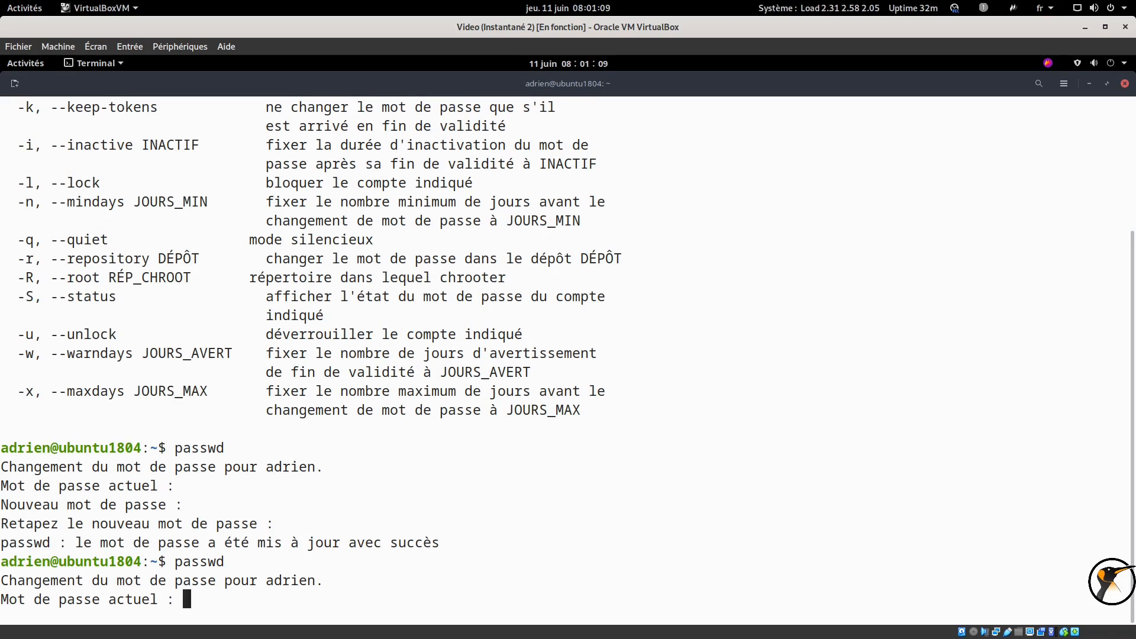
key("Return")
key("Return")
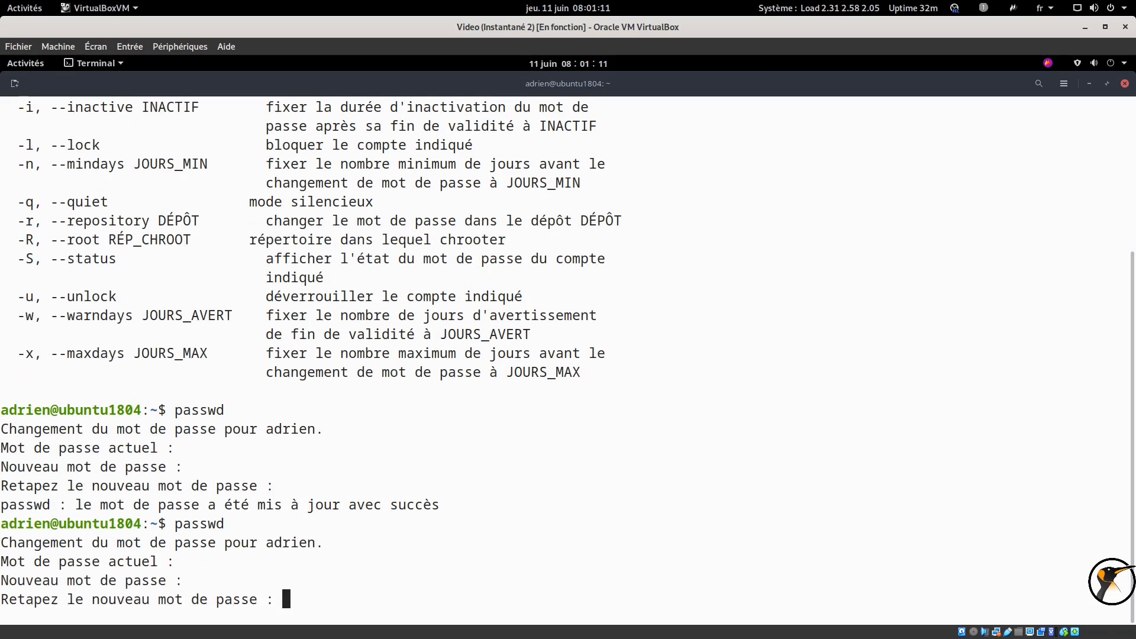
key("Return")
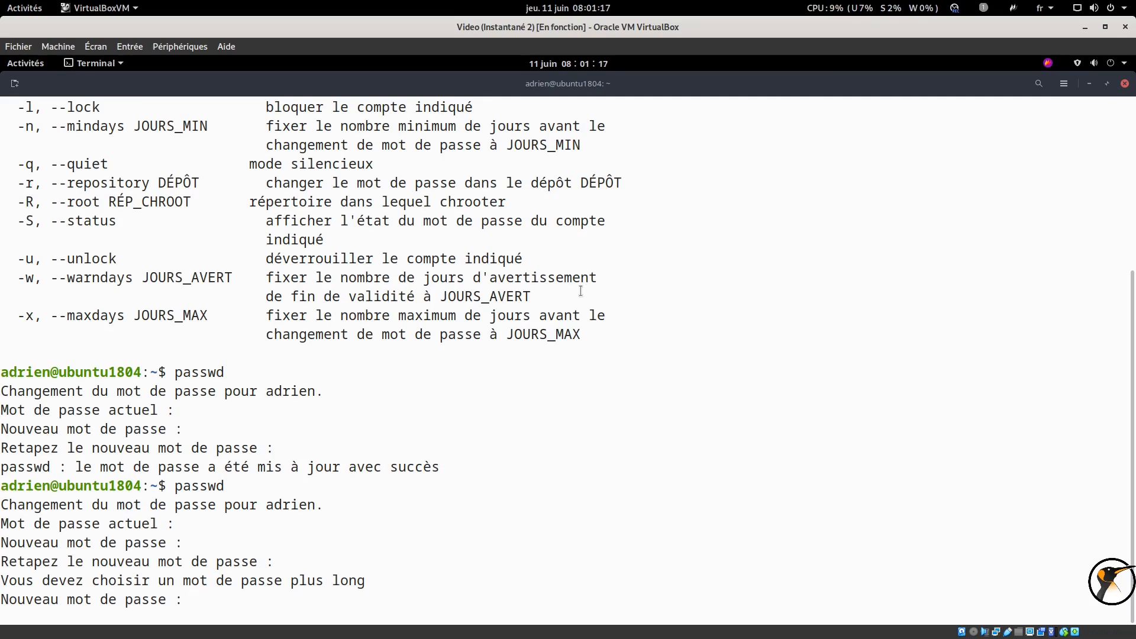
key("ctrl+d")
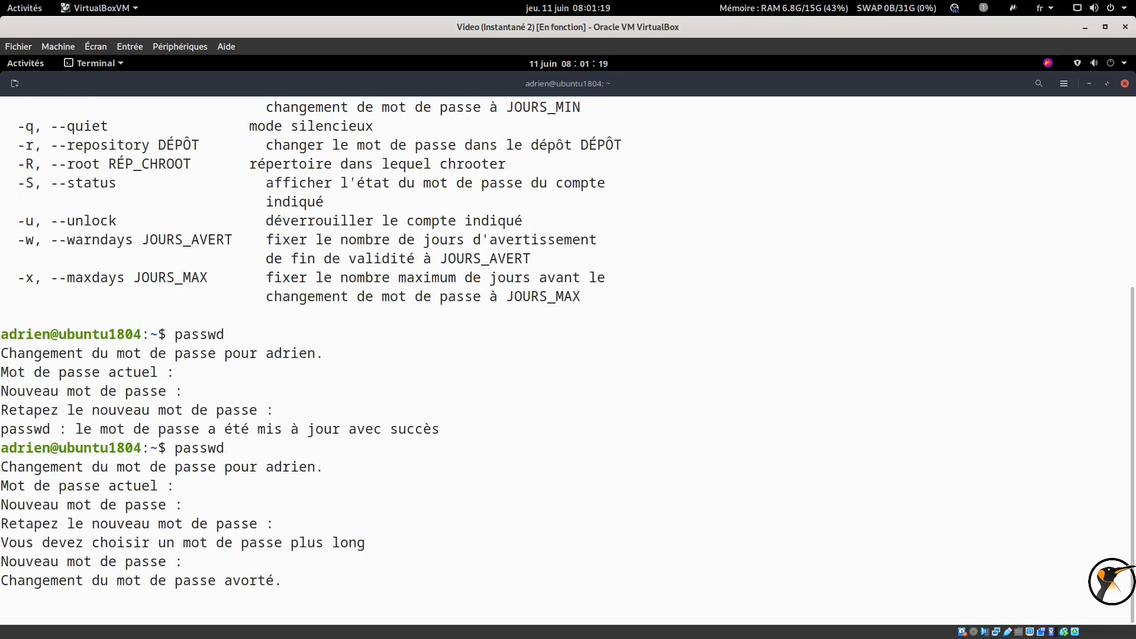
Step: Leave the aborted password change and reset the logged-in account's password with sudo passwd, entering the sudo password and the new password twice
key("Return")
key("Return")
key("ctrl+c")
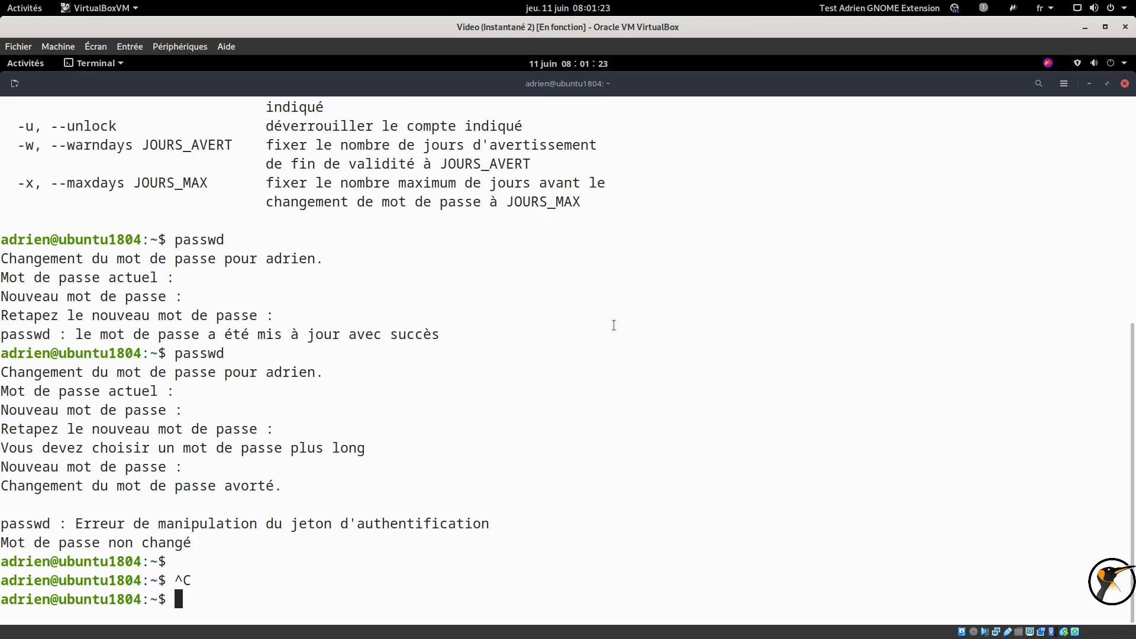
type("sudo passwd adrien")
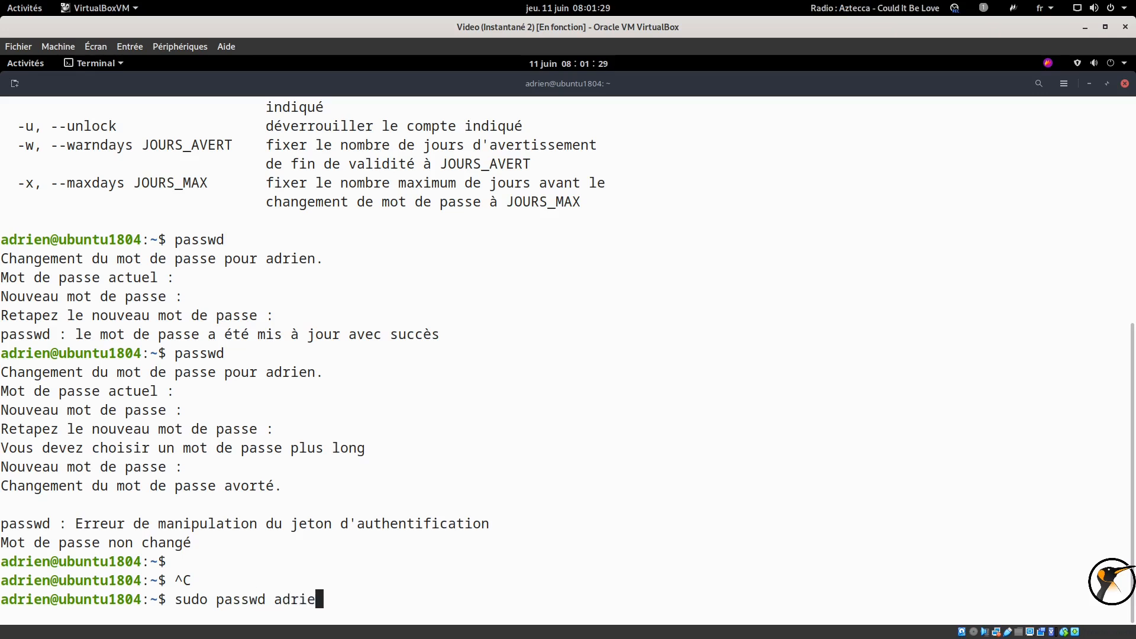
key("Return")
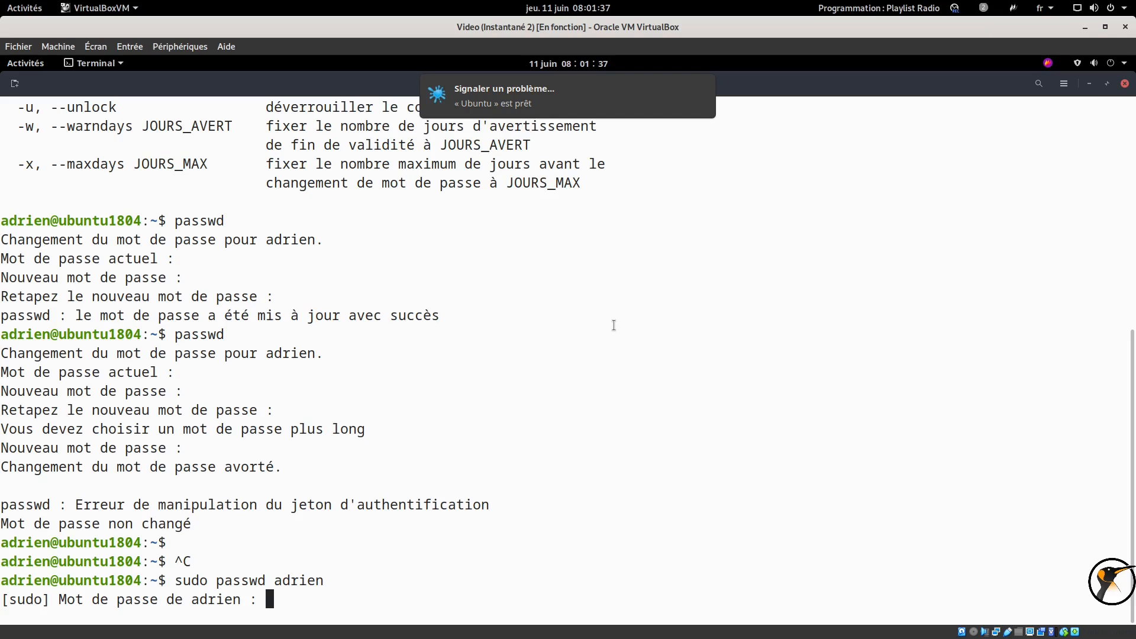
key("Return")
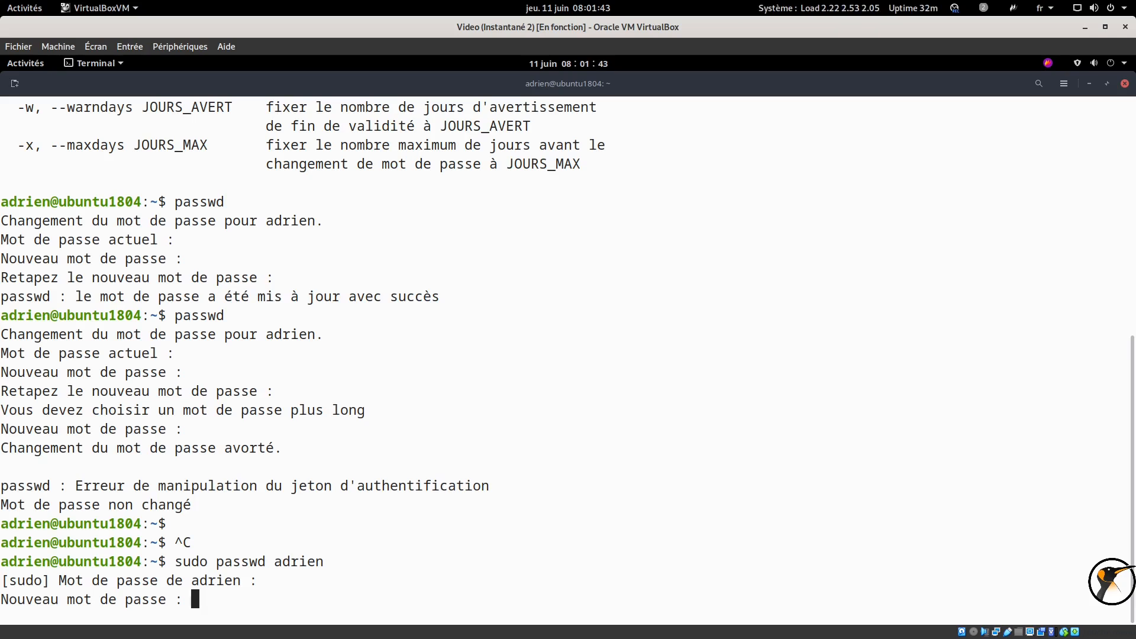
key("Return")
key("Return")
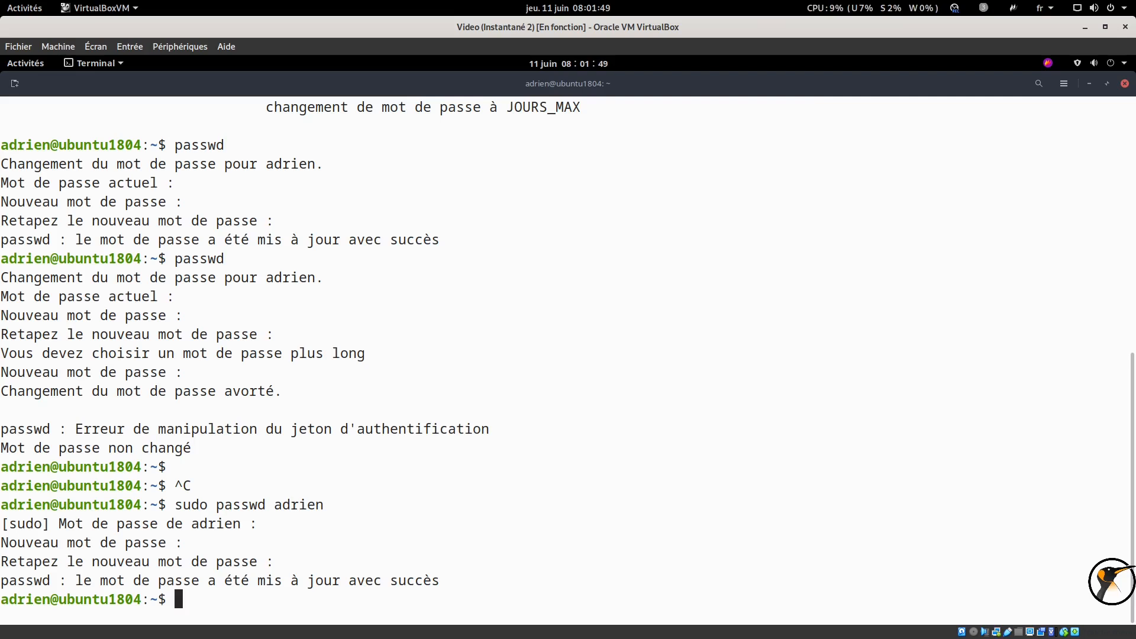
Step: Change the second user's password with sudo passwd followed by that user's login, entering the new password and its confirmation
key("Up")
key("BackSpace")
key("BackSpace")
key("BackSpace")
key("BackSpace")
key("BackSpace")
key("BackSpace")
type("adeliene")
key("BackSpace")
key("BackSpace")
key("BackSpace")
type("ne")
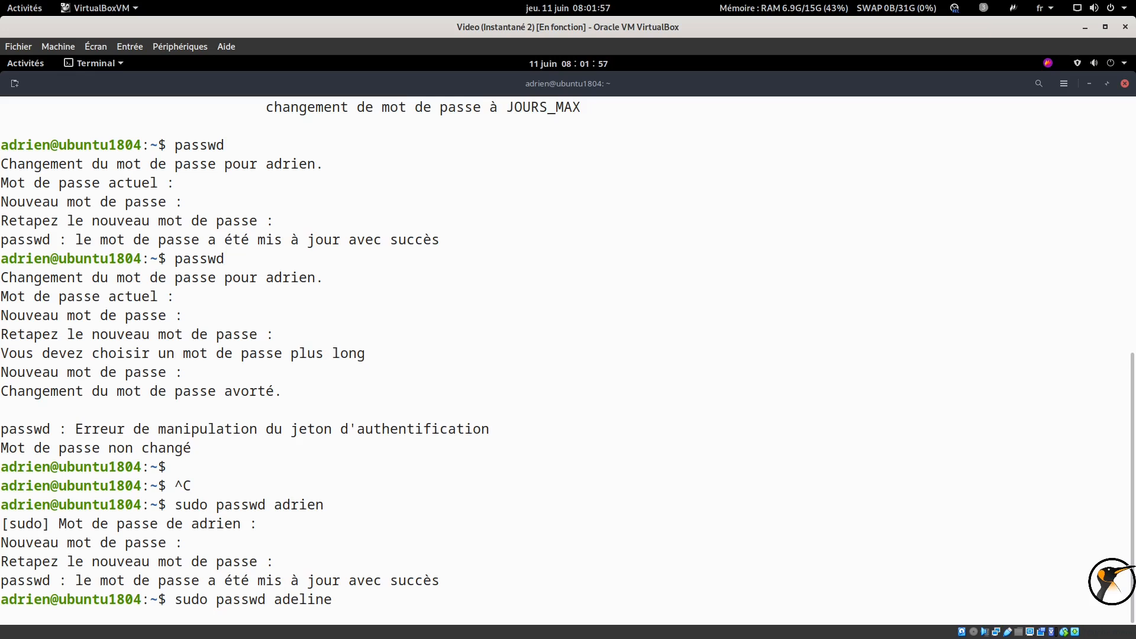
key("Return")
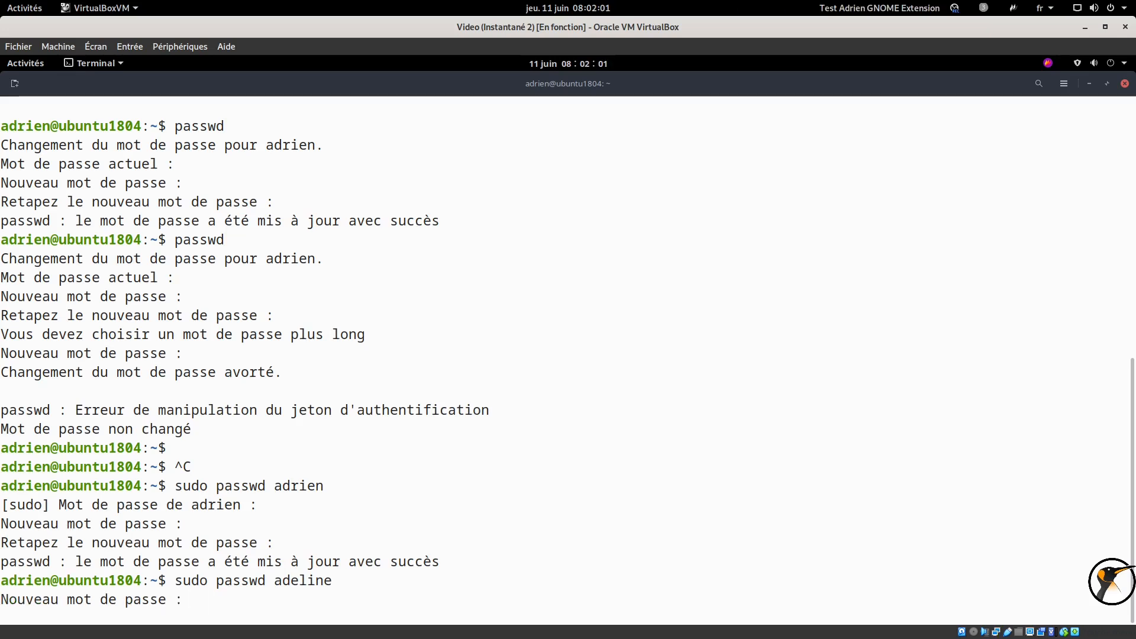
key("Return")
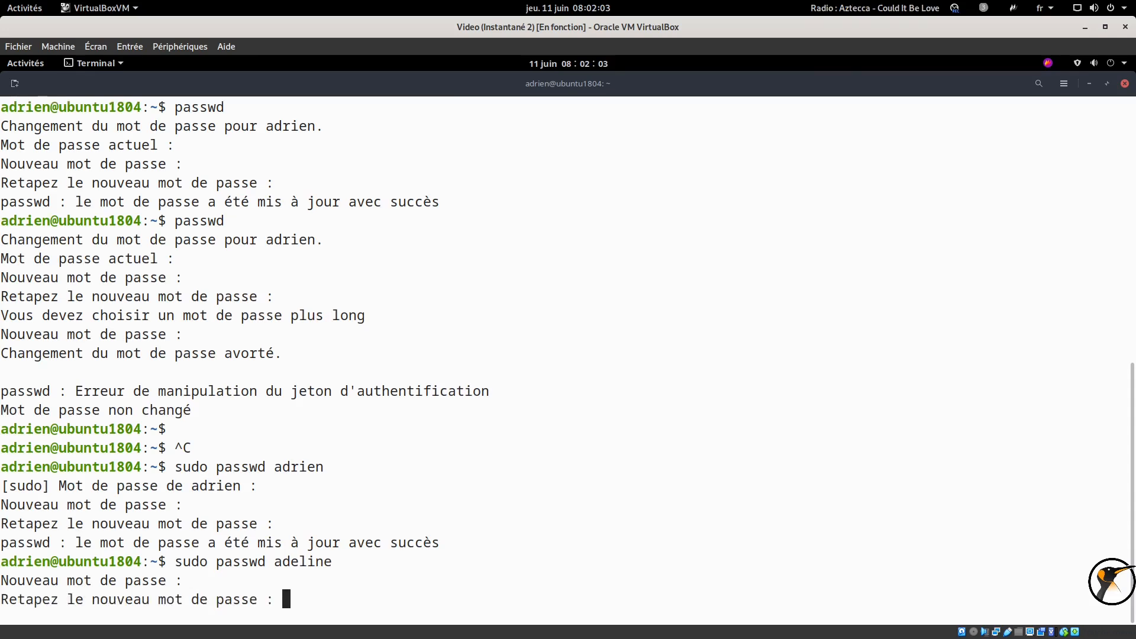
key("Return")
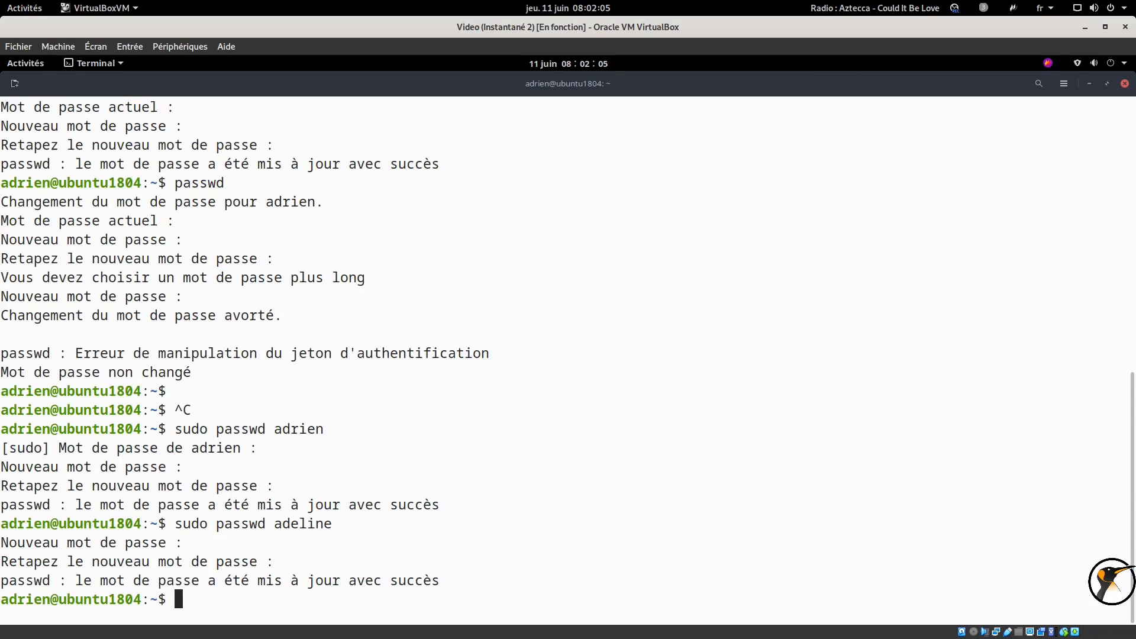
Step: Open a root shell with sudo -i and set the second user's password with passwd and their login, entering the new password twice
type("sudo -i")
key("Return")
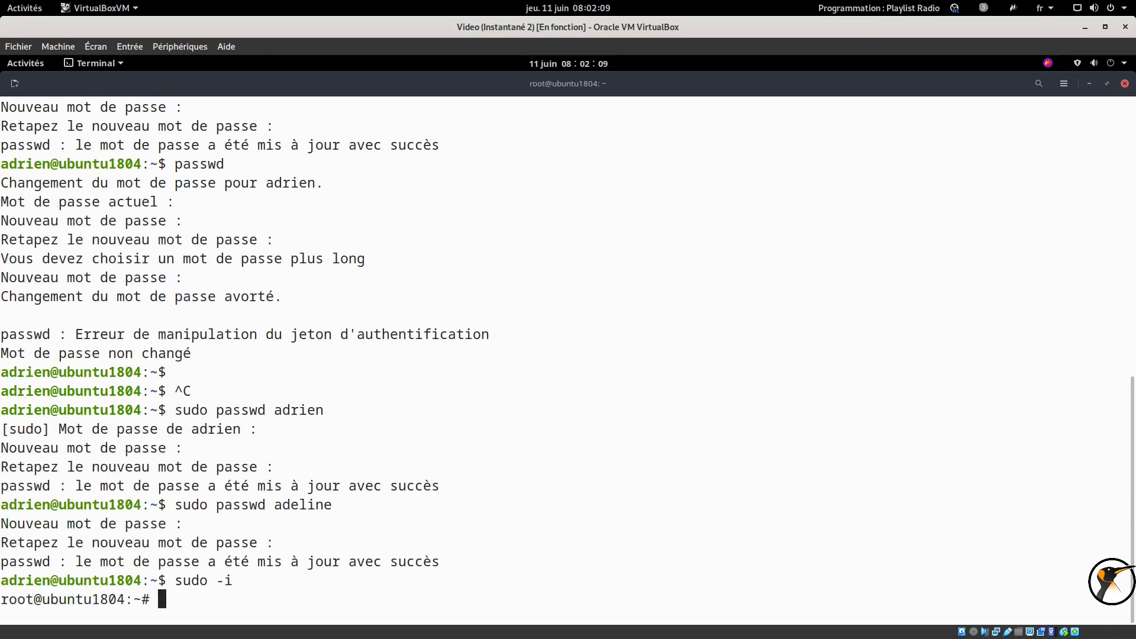
type("passwd adeline")
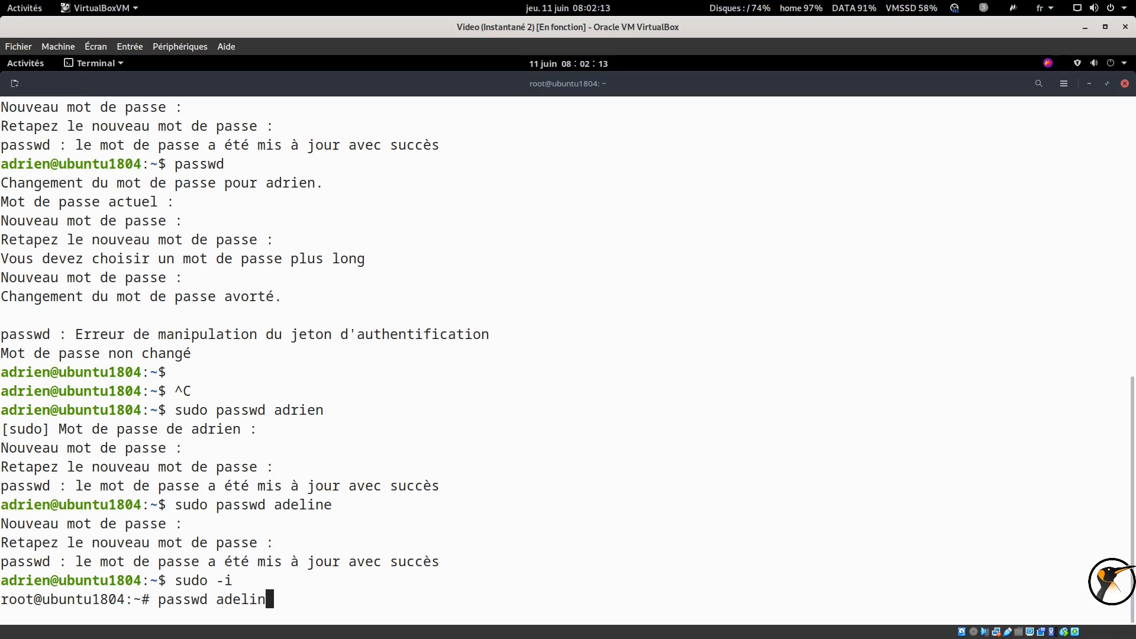
key("Return")
key("Return")
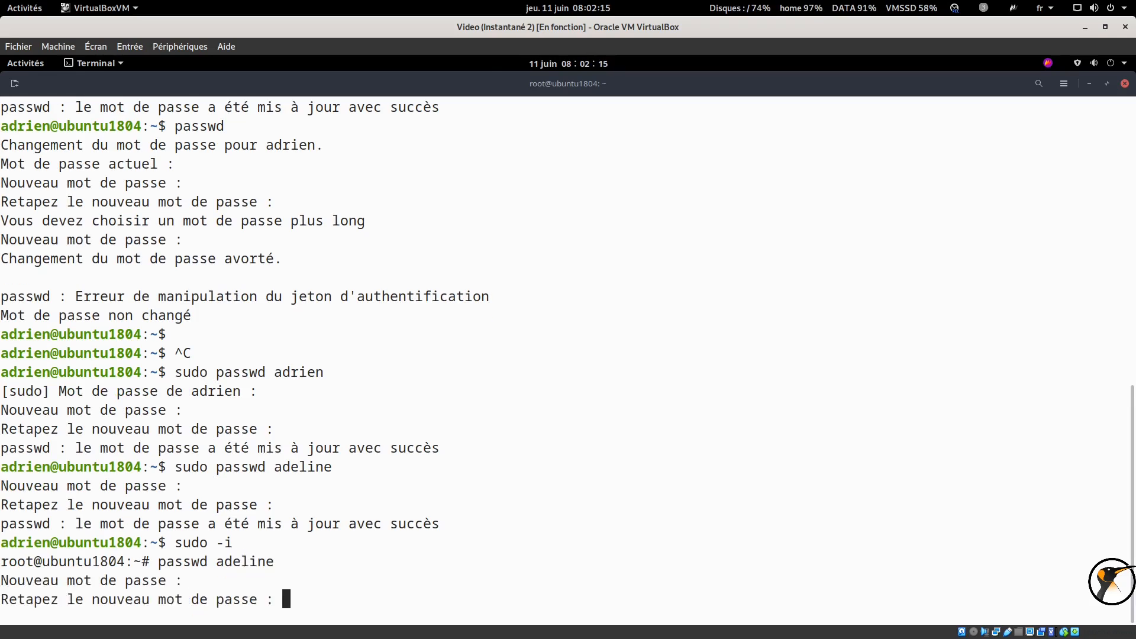
key("Return")
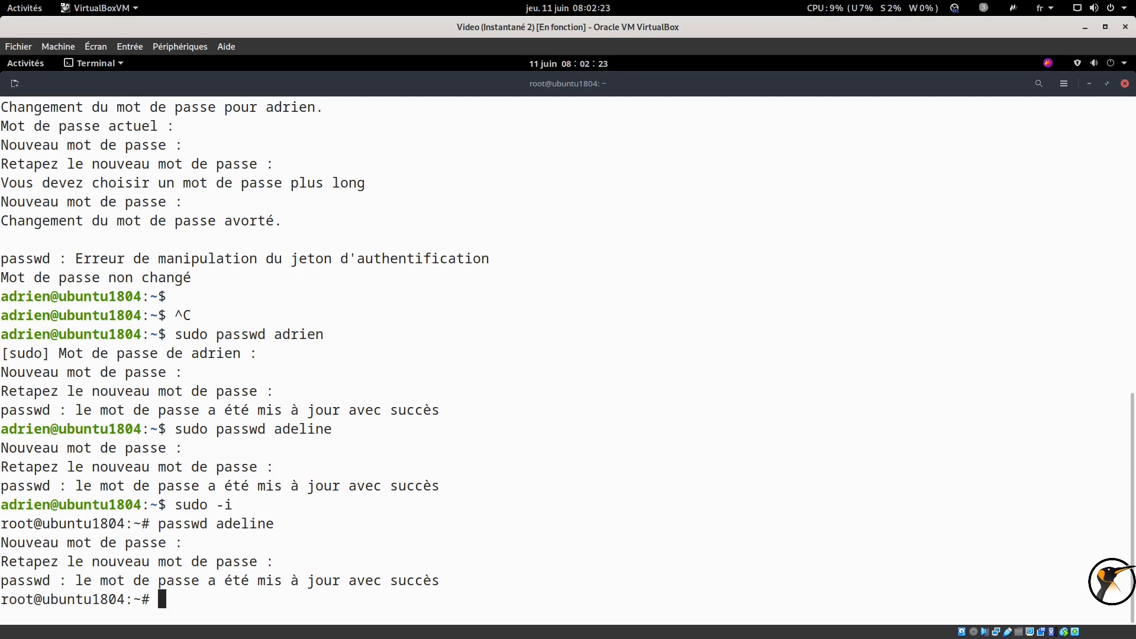
type("sudo passwd root")
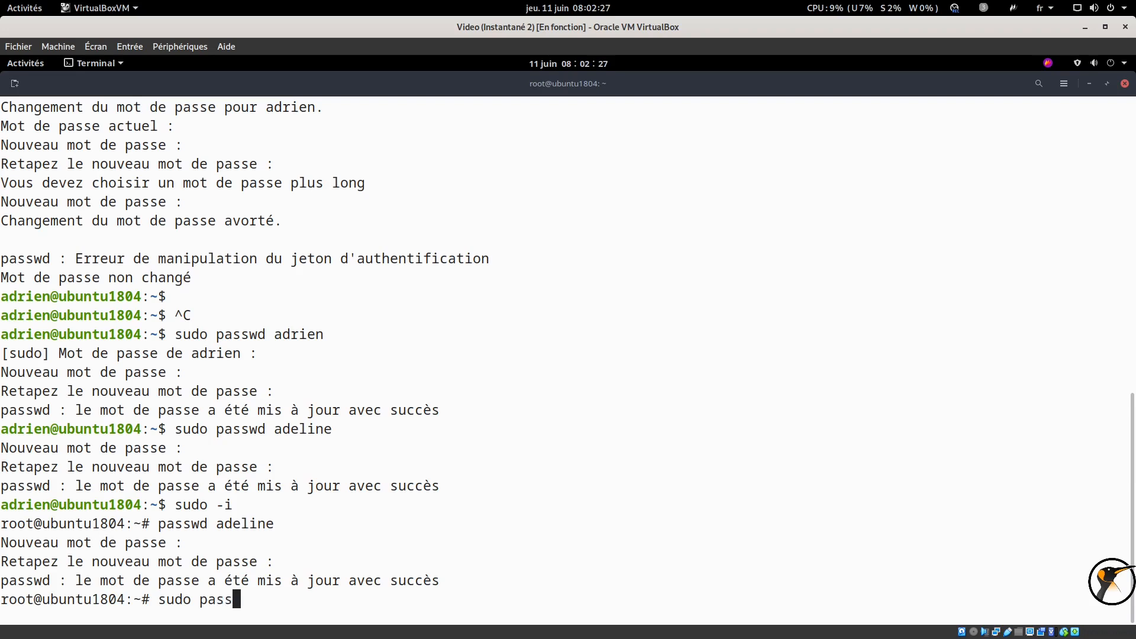
key("BackSpace")
key("BackSpace")
key("BackSpace")
key("BackSpace")
key("BackSpace")
key("BackSpace")
key("BackSpace")
key("BackSpace")
key("BackSpace")
key("BackSpace")
key("BackSpace")
key("BackSpace")
key("BackSpace")
key("BackSpace")
key("BackSpace")
key("BackSpace")
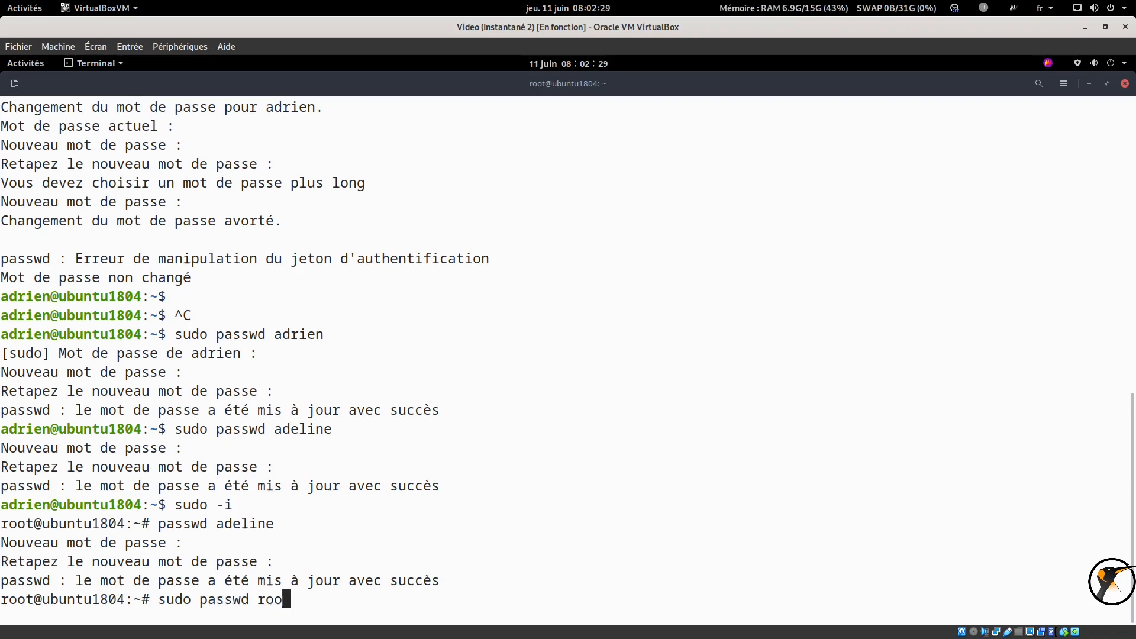
Step: Change the root account's password by running passwd without a login in the root shell, entering the new password and its confirmation
type("passwd")
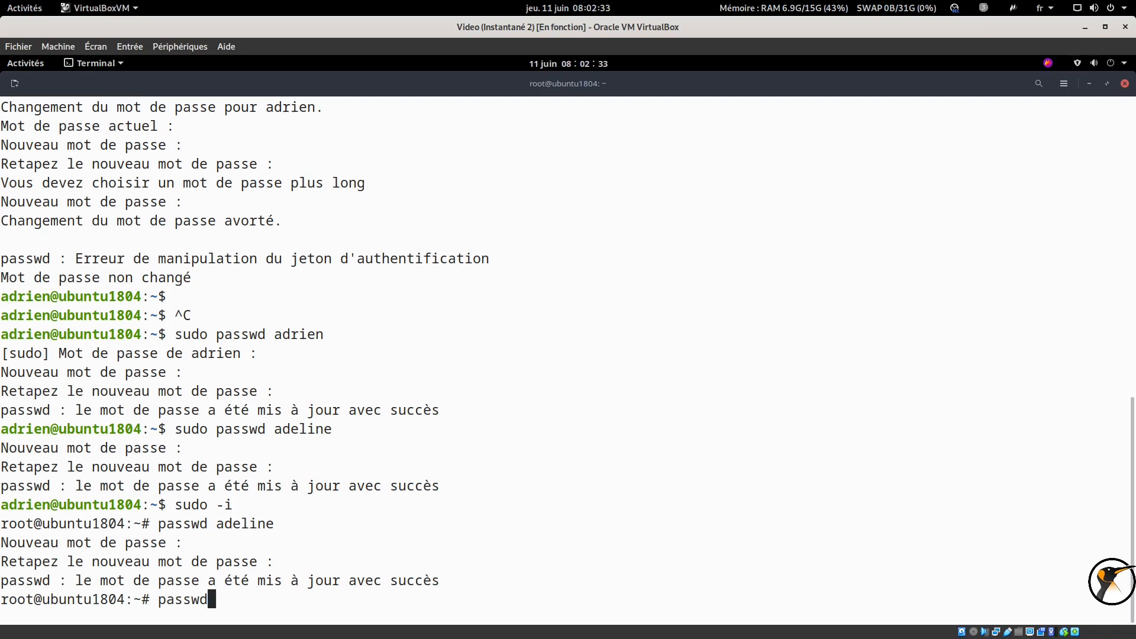
key("Return")
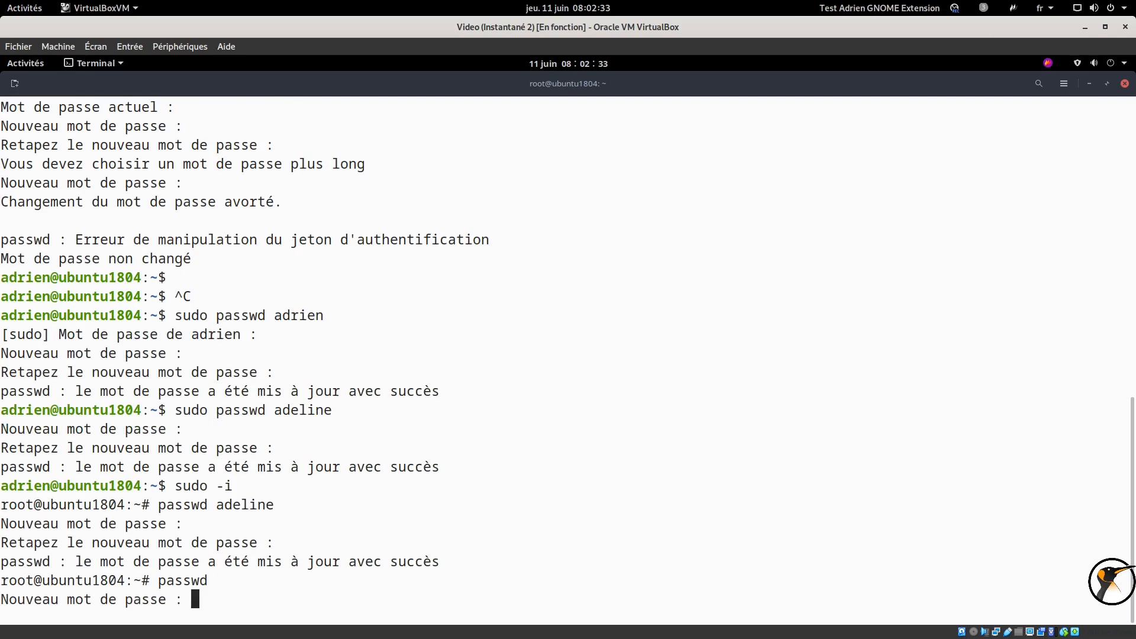
key("Return")
key("Return")
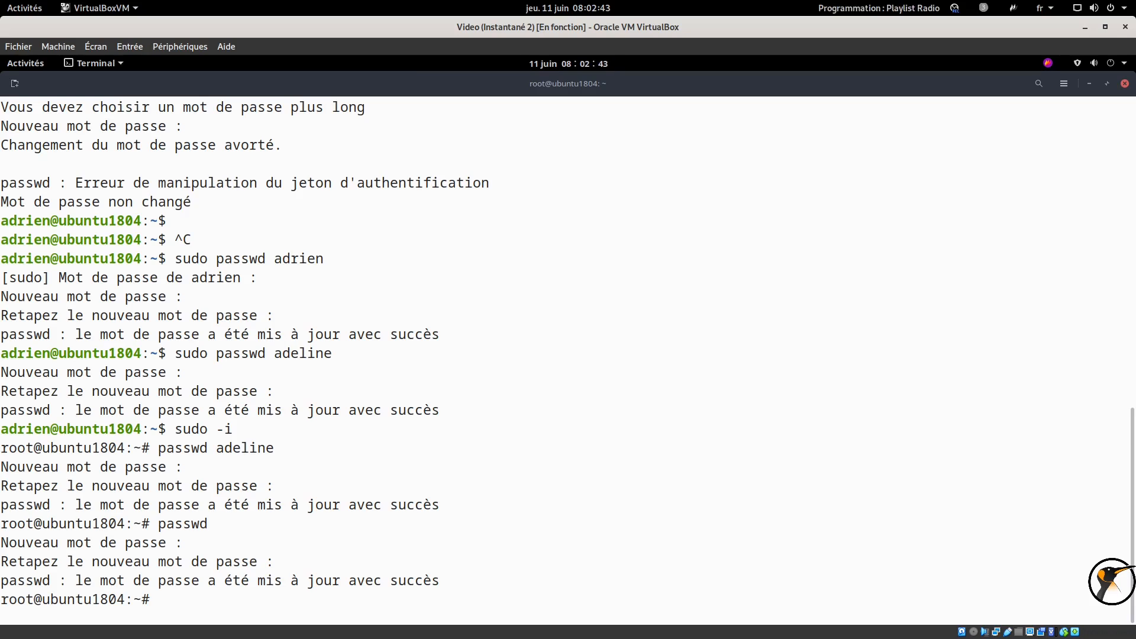
Step: Shut down the virtual machine from the root shell with the poweroff command
type("poweroff")
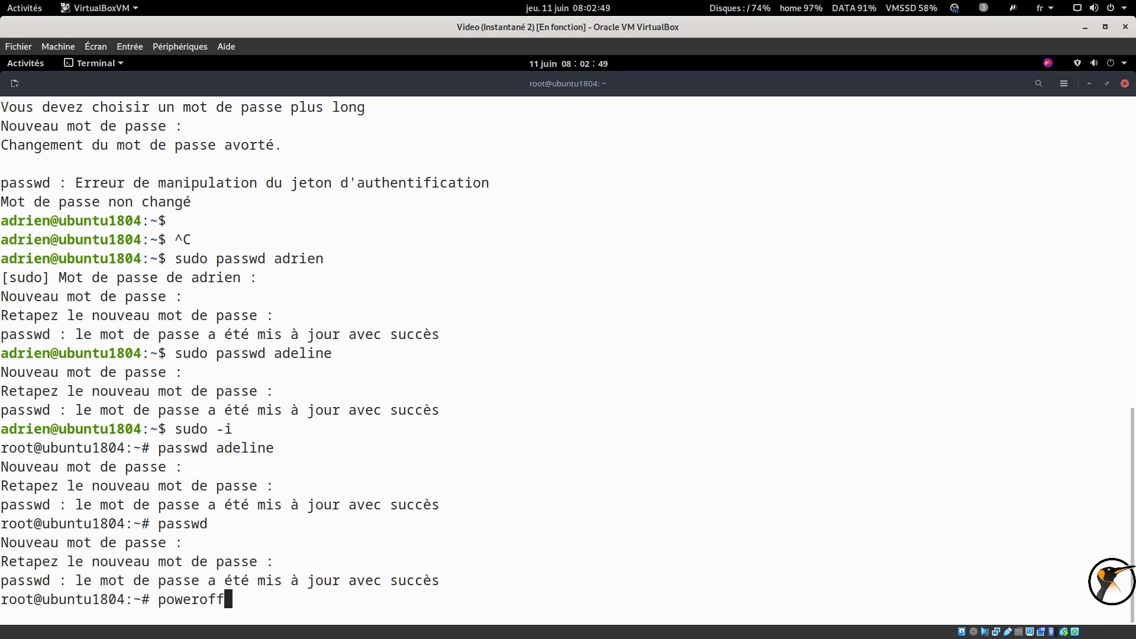
key("Return")
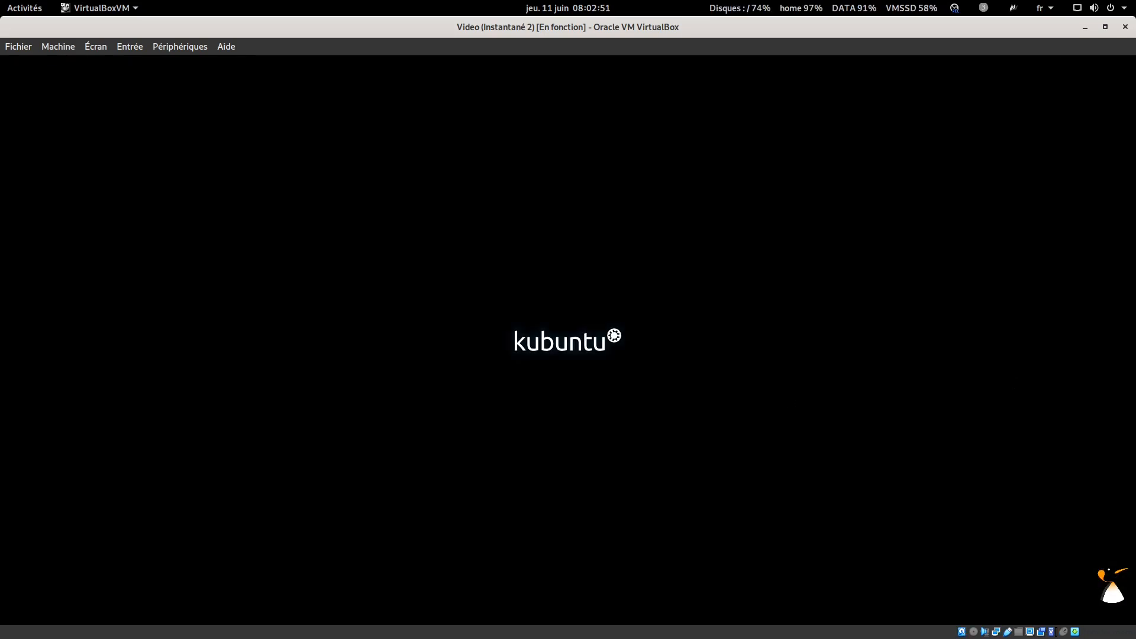